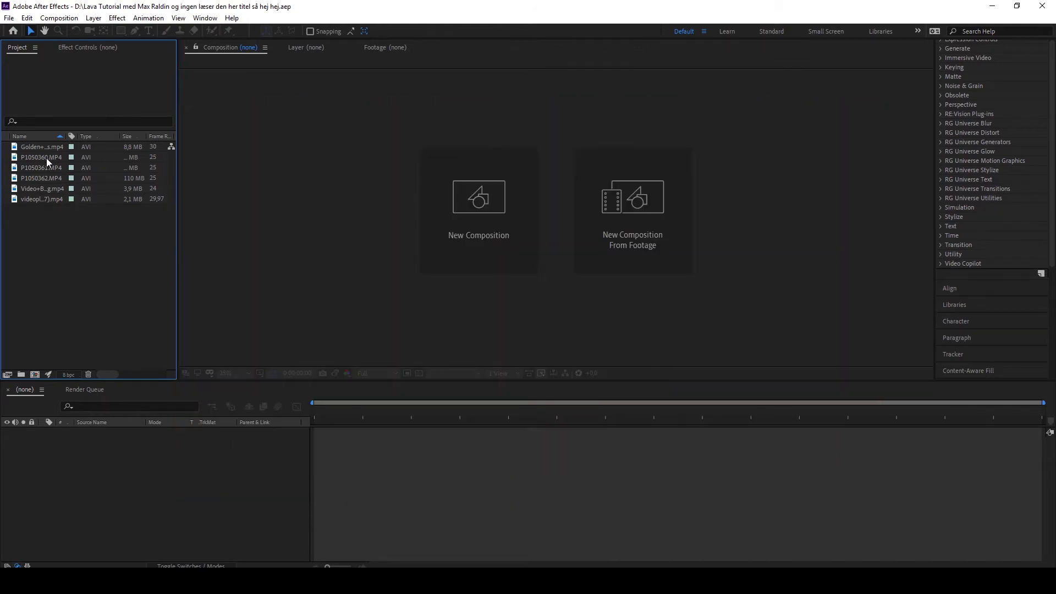
Create a new composition from the P1050360.MP4 footage
{"action": "left_click", "coordinate": [45, 157]}
{"action": "left_click_drag", "start_coordinate": [31, 160], "coordinate": [431, 301]}
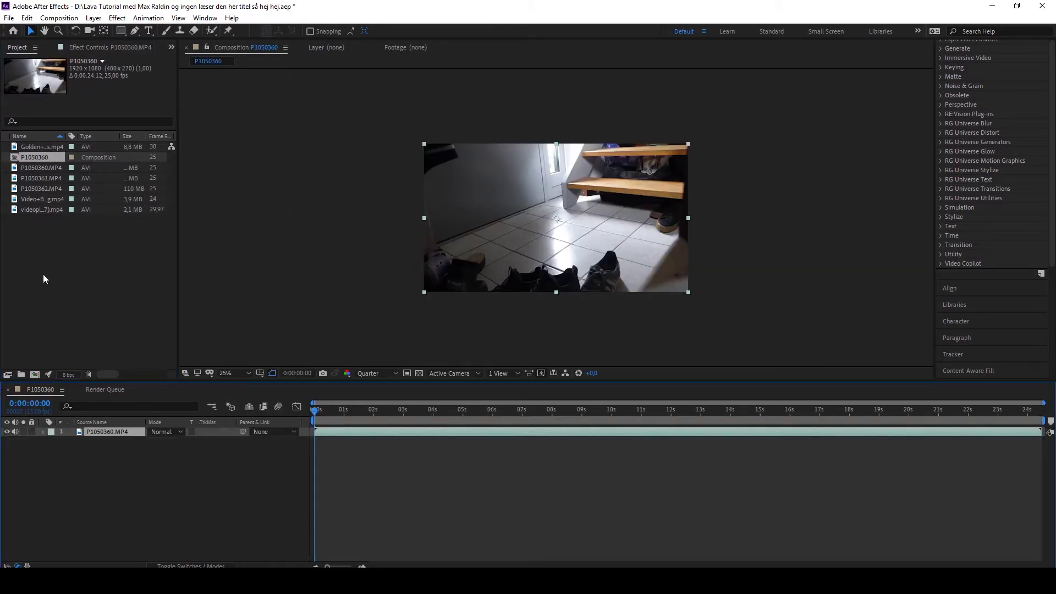
{"action": "left_click", "coordinate": [45, 279]}
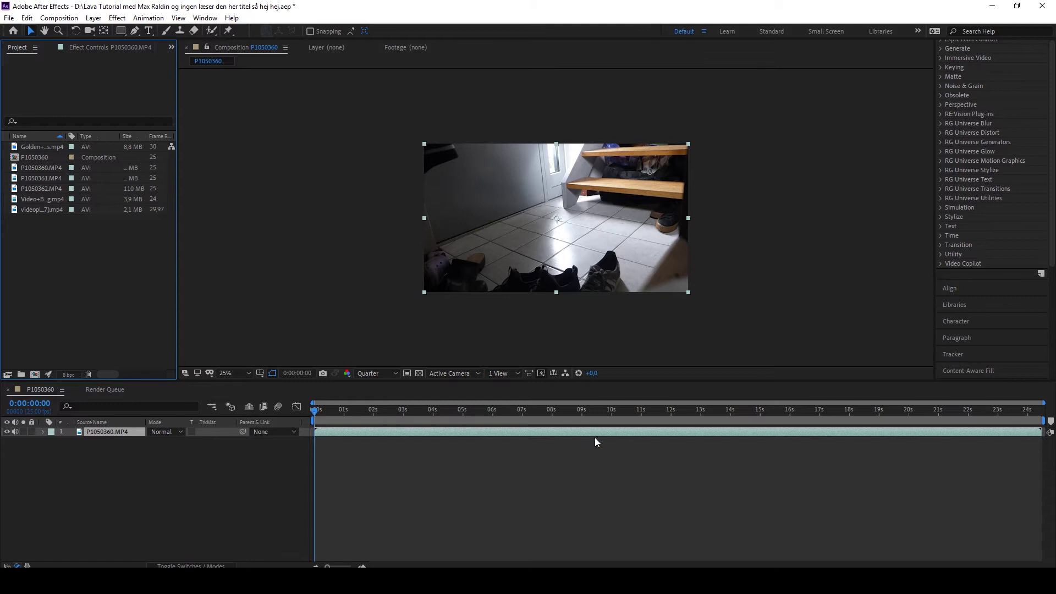
Shift the P1050360.MP4 layer earlier so the shot of feet on the stairs starts the composition and the layer ends around 12.5 seconds
{"action": "left_click_drag", "start_coordinate": [675, 429], "coordinate": [352, 443]}
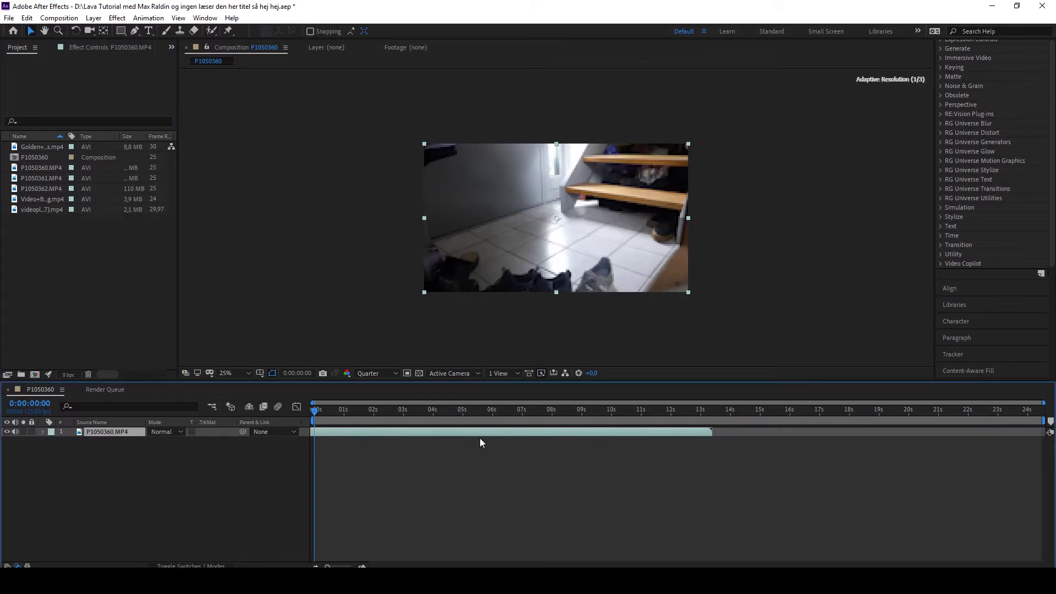
{"action": "left_click_drag", "start_coordinate": [480, 431], "coordinate": [457, 430]}
{"action": "double_click", "coordinate": [456, 431]}
{"action": "left_click", "coordinate": [231, 48]}
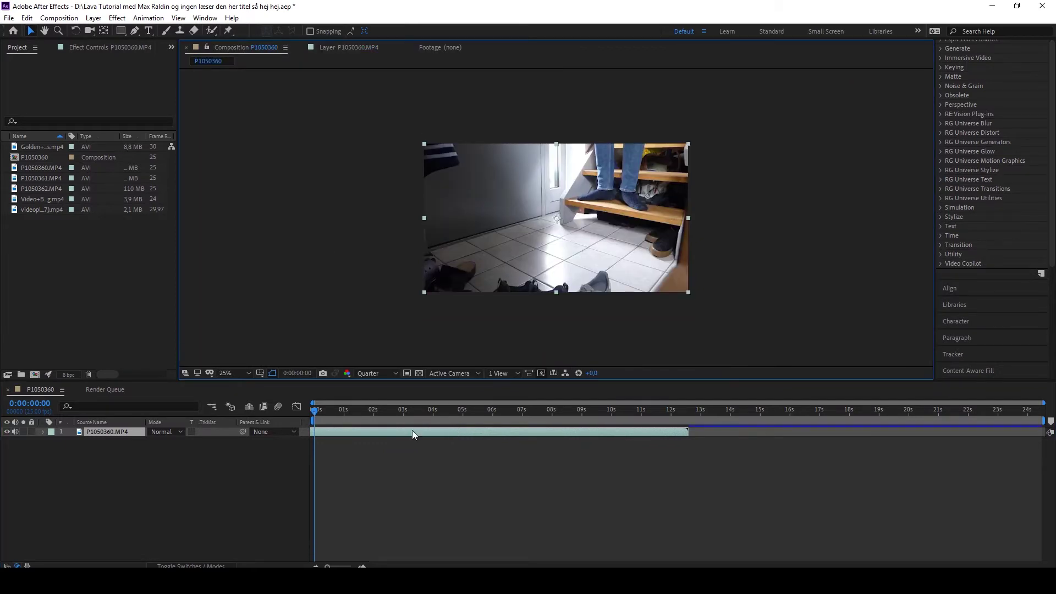
{"action": "left_click", "coordinate": [364, 410]}
{"action": "left_click_drag", "start_coordinate": [365, 412], "coordinate": [127, 423]}
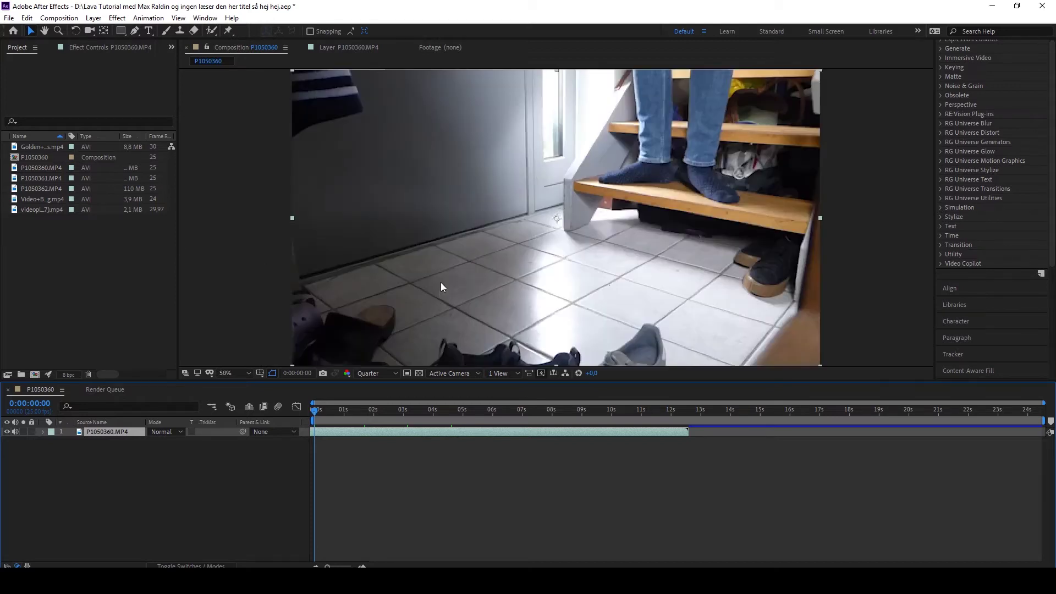
Add the lava clip videoplayback (47).mp4 to the composition above the P1050360.MP4 layer
{"action": "left_click", "coordinate": [39, 187]}
{"action": "left_click", "coordinate": [42, 199]}
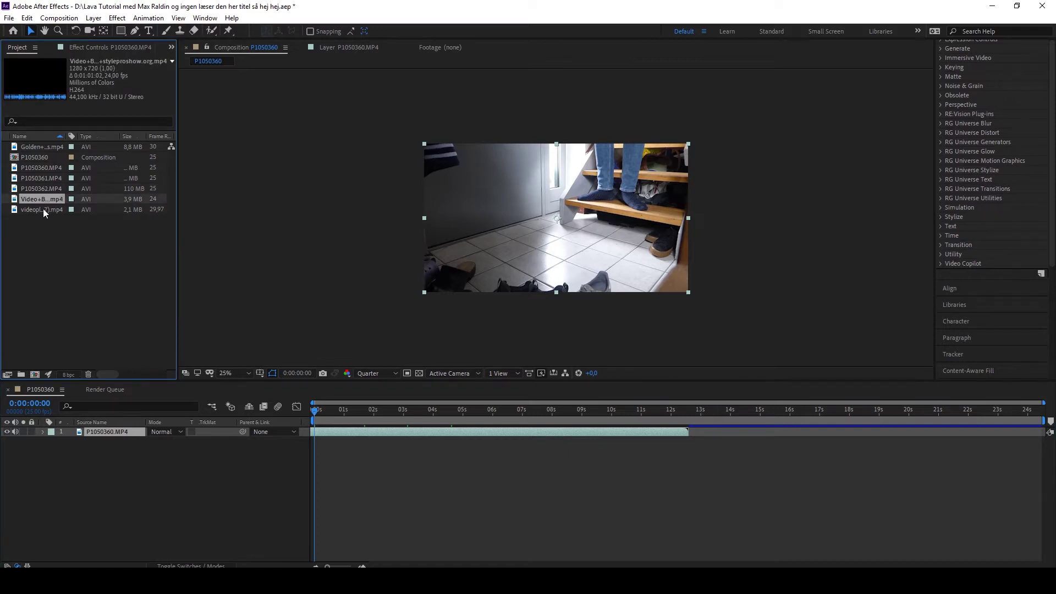
{"action": "left_click", "coordinate": [31, 209]}
{"action": "left_click_drag", "start_coordinate": [30, 209], "coordinate": [106, 429]}
Scale the lava layer to 159% so it covers the whole frame
{"action": "key", "text": "s"}
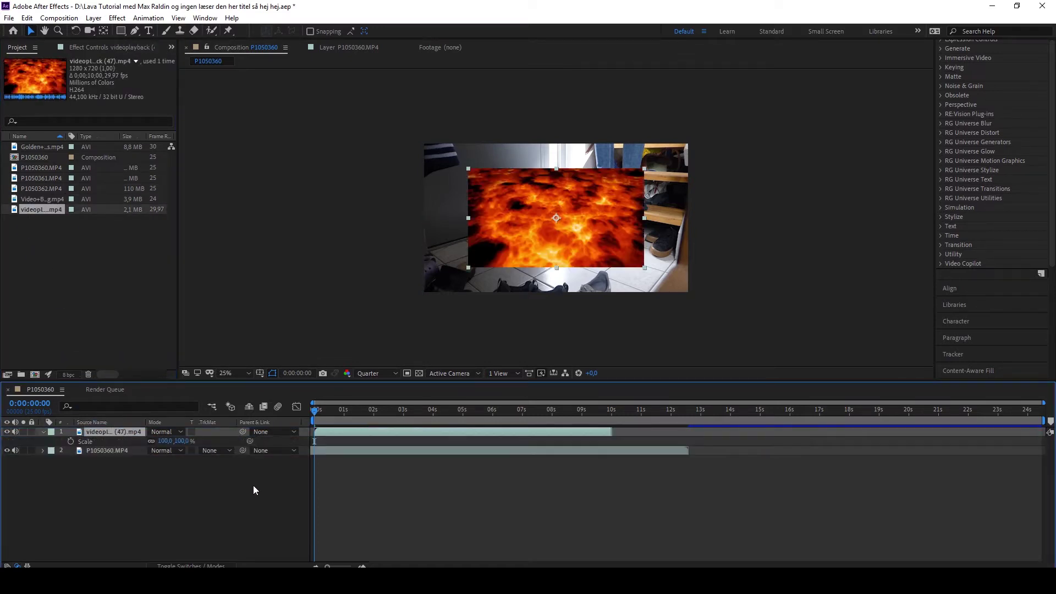
{"action": "left_click_drag", "start_coordinate": [179, 441], "coordinate": [215, 442]}
{"action": "left_click", "coordinate": [400, 458]}
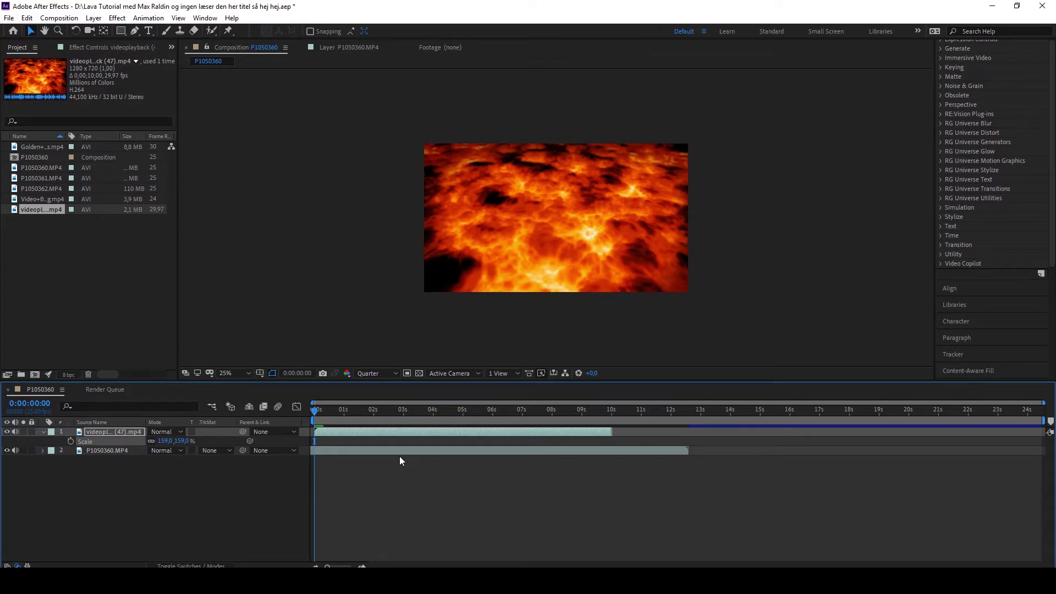
Lower the lava layer's opacity to 30% to reveal the floor beneath it and activate the Pen tool
{"action": "left_click", "coordinate": [367, 432]}
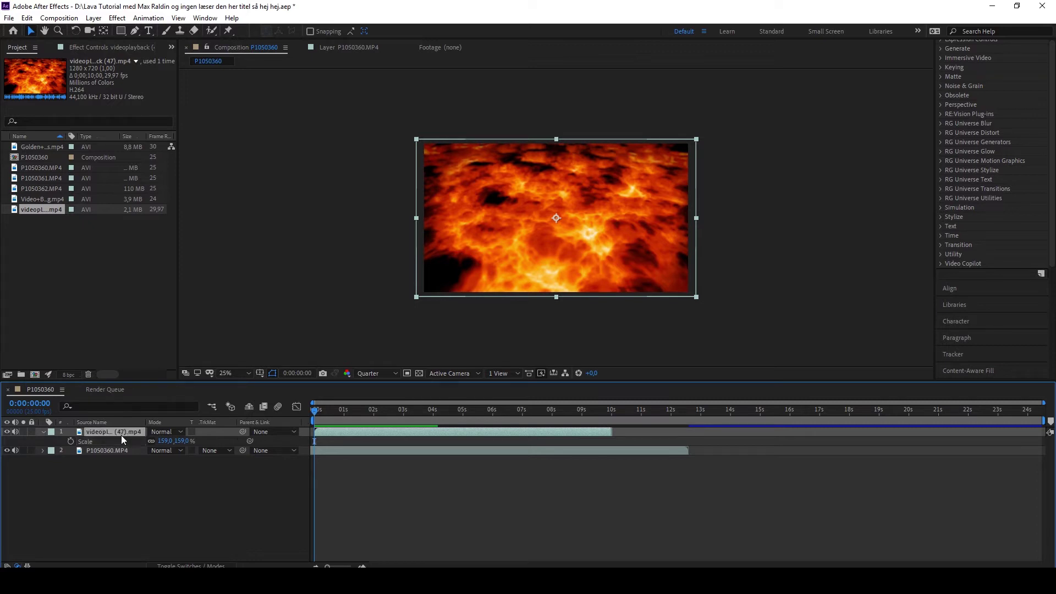
{"action": "key", "text": "t"}
{"action": "left_click_drag", "start_coordinate": [160, 445], "coordinate": [116, 441]}
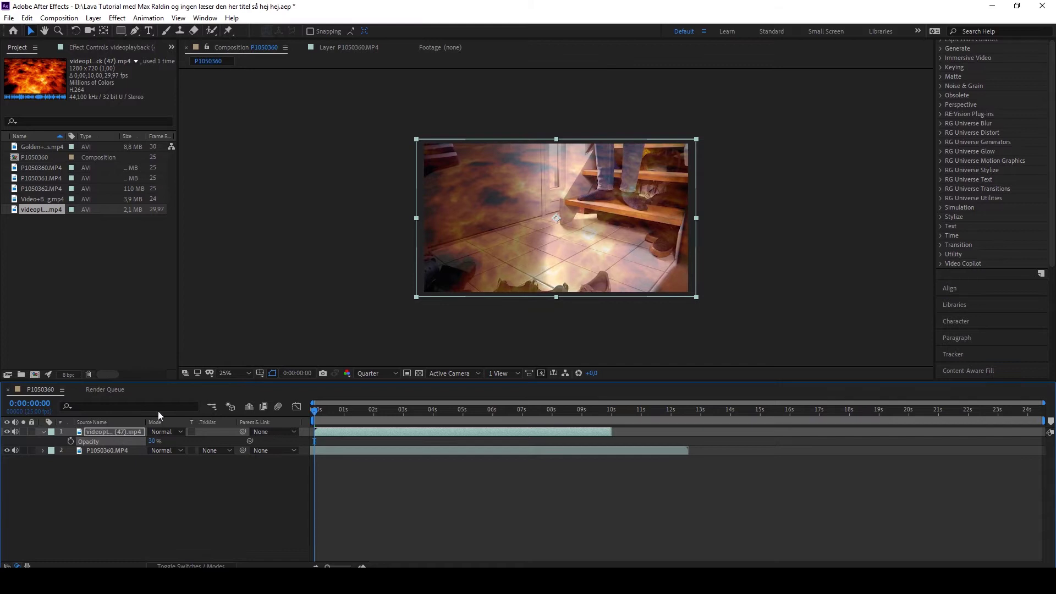
{"action": "key", "text": "period"}
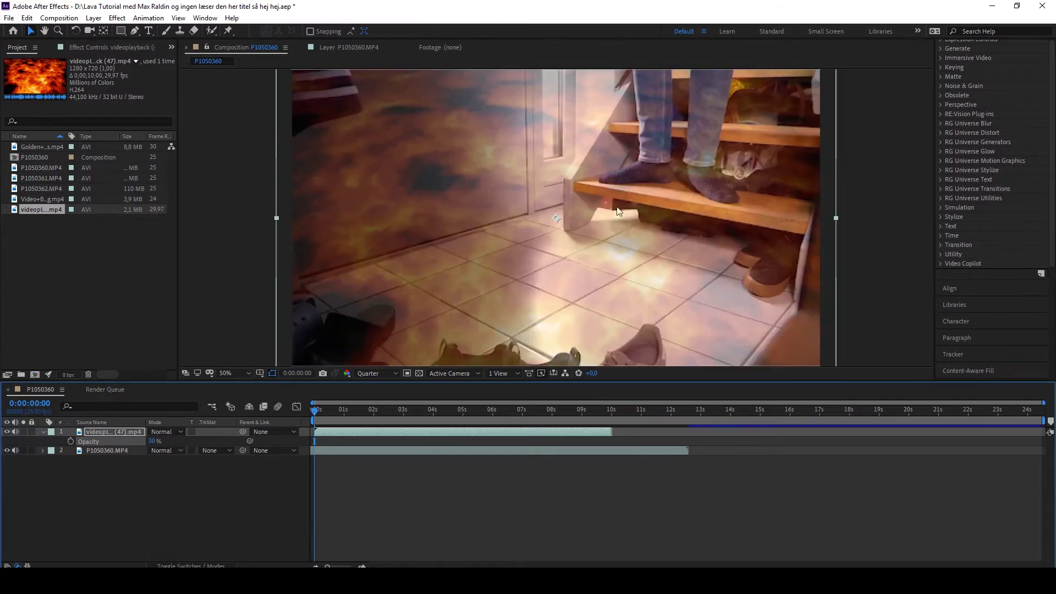
{"action": "left_click", "coordinate": [134, 30]}
{"action": "key", "text": "comma"}
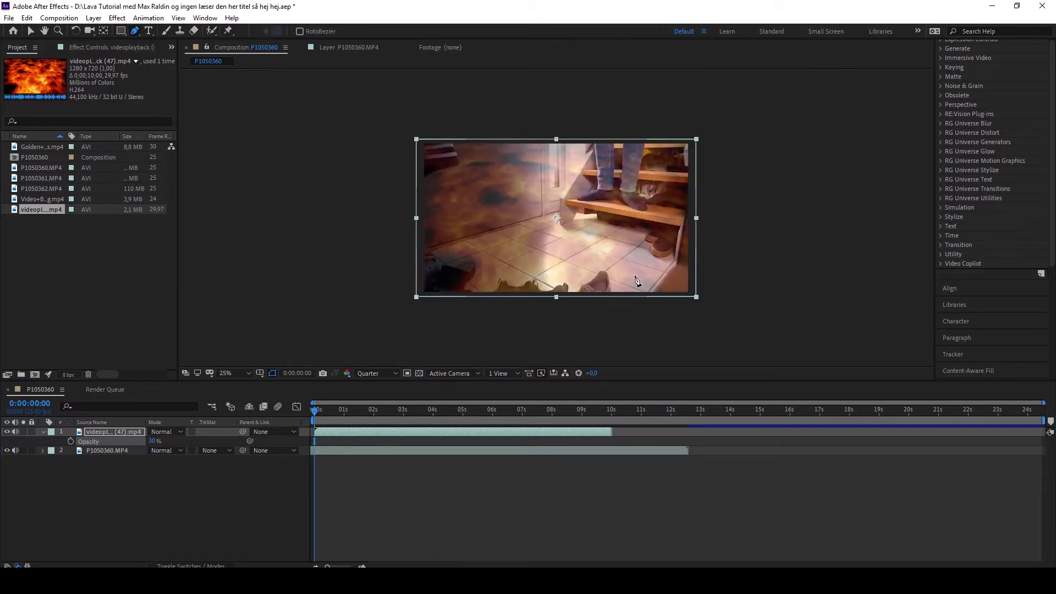
{"action": "left_click", "coordinate": [588, 194]}
{"action": "left_click", "coordinate": [520, 177]}
{"action": "left_click", "coordinate": [519, 234]}
{"action": "left_click", "coordinate": [619, 225]}
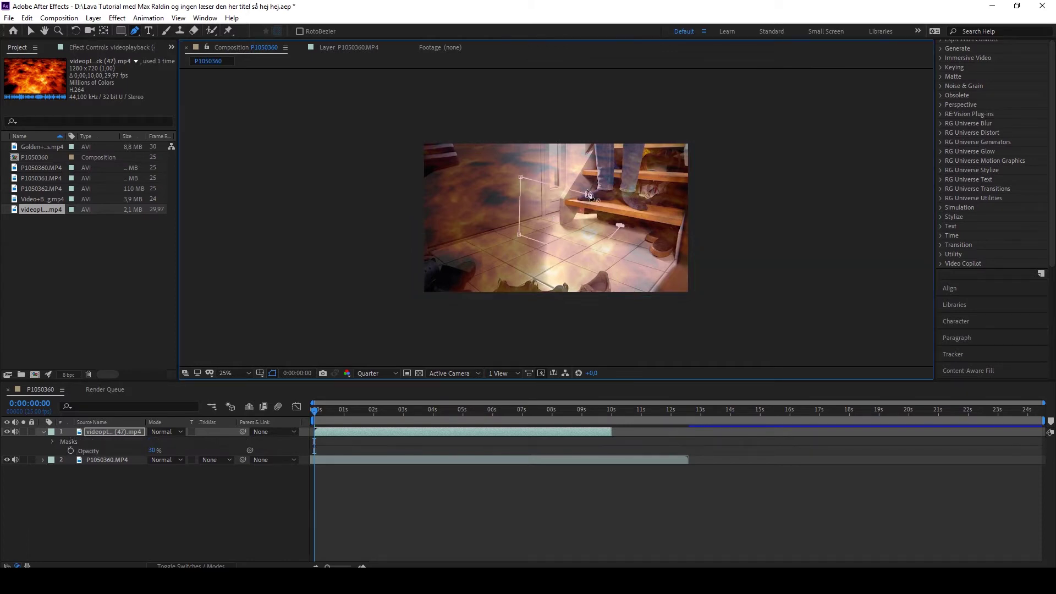
{"action": "left_click", "coordinate": [588, 195]}
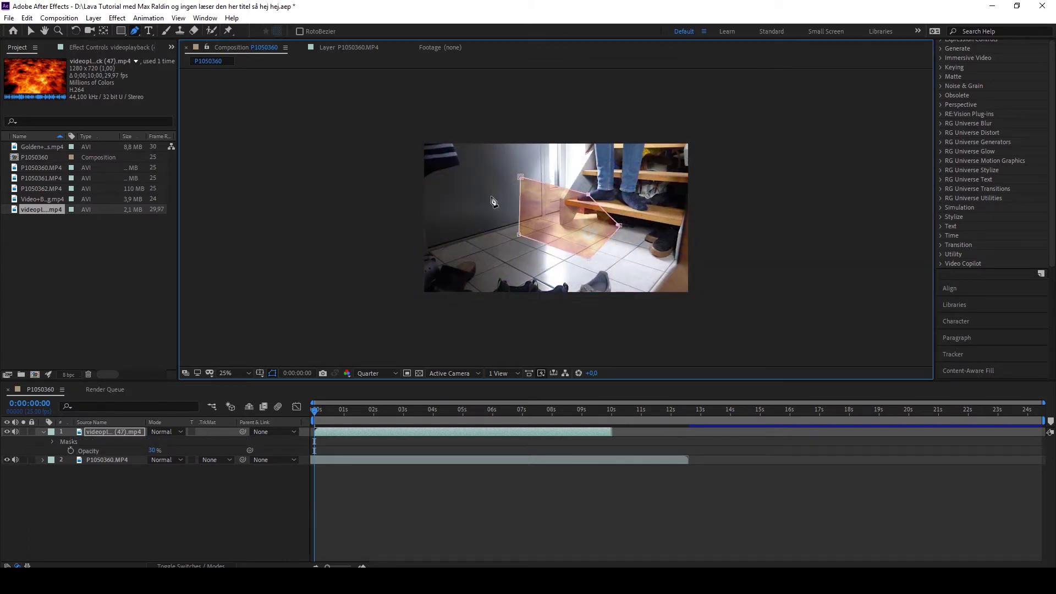
{"action": "key", "text": "ctrl+z"}
{"action": "key", "text": "ctrl+z"}
{"action": "key", "text": "ctrl+z"}
{"action": "key", "text": "ctrl+z"}
{"action": "key", "text": "ctrl+z"}
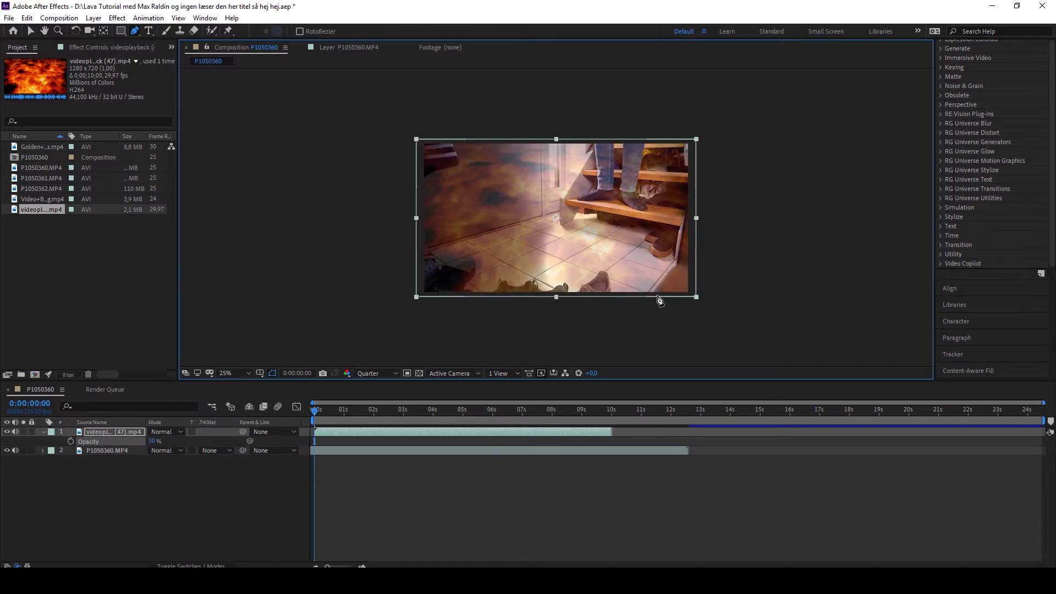
Start a mask on the lava layer, tracing the floor's right edge and the underside of the lowest stair to its white support
{"action": "left_click", "coordinate": [651, 296]}
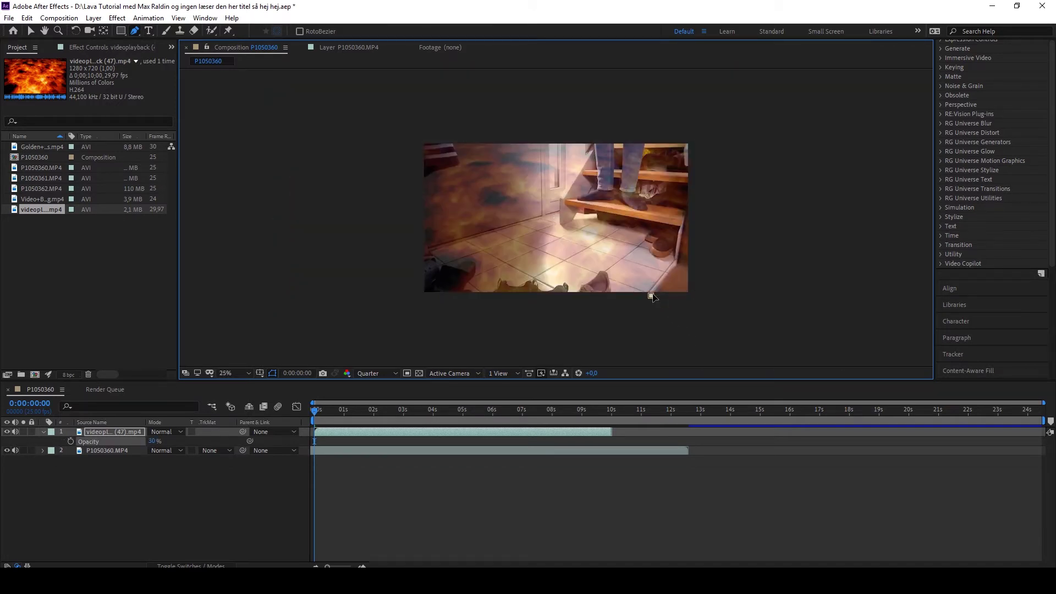
{"action": "left_click", "coordinate": [677, 268]}
{"action": "scroll", "coordinate": [701, 275], "scroll_direction": "up", "scroll_amount": 2}
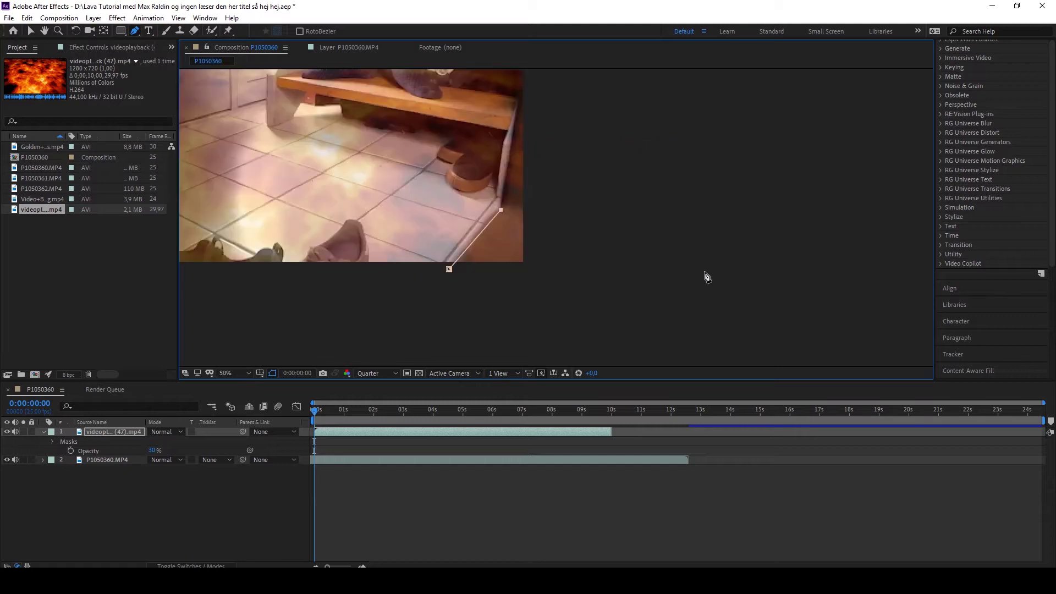
{"action": "left_click", "coordinate": [511, 143]}
{"action": "left_click", "coordinate": [508, 130]}
{"action": "left_click", "coordinate": [276, 86]}
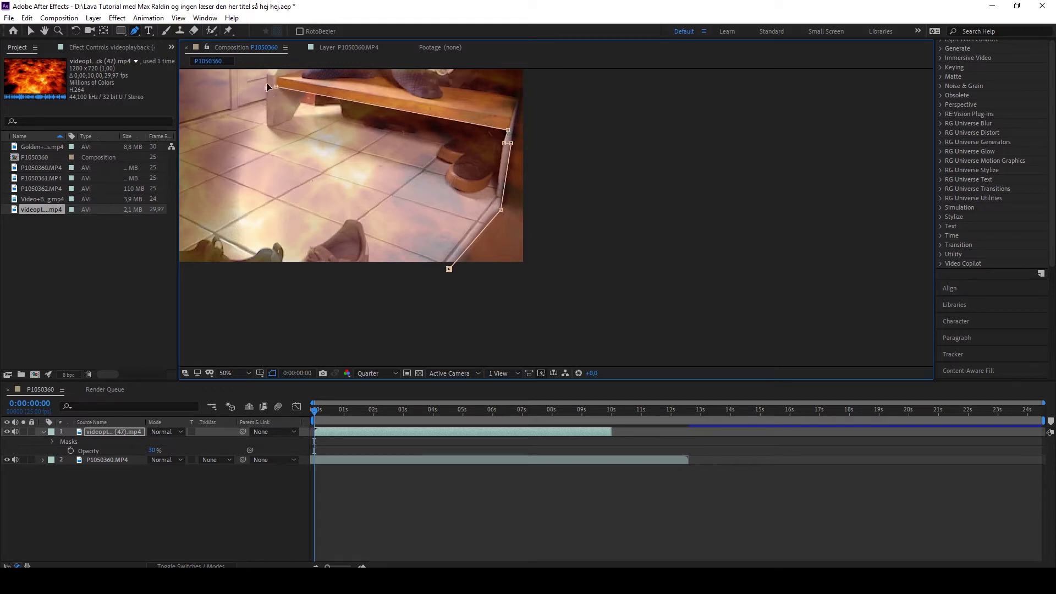
{"action": "left_click_drag", "start_coordinate": [274, 84], "coordinate": [427, 252]}
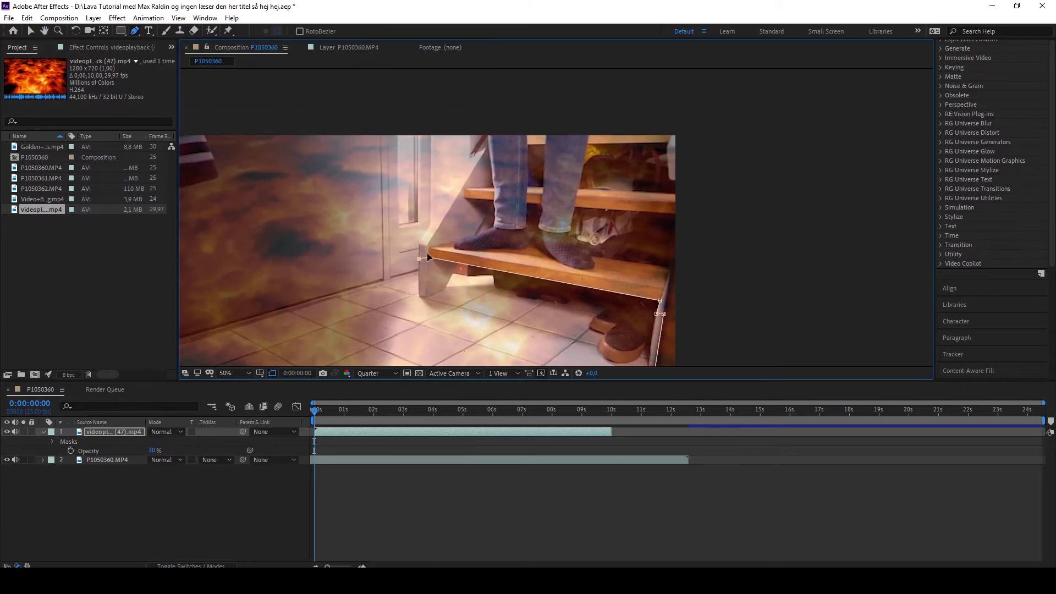
{"action": "left_click", "coordinate": [428, 257]}
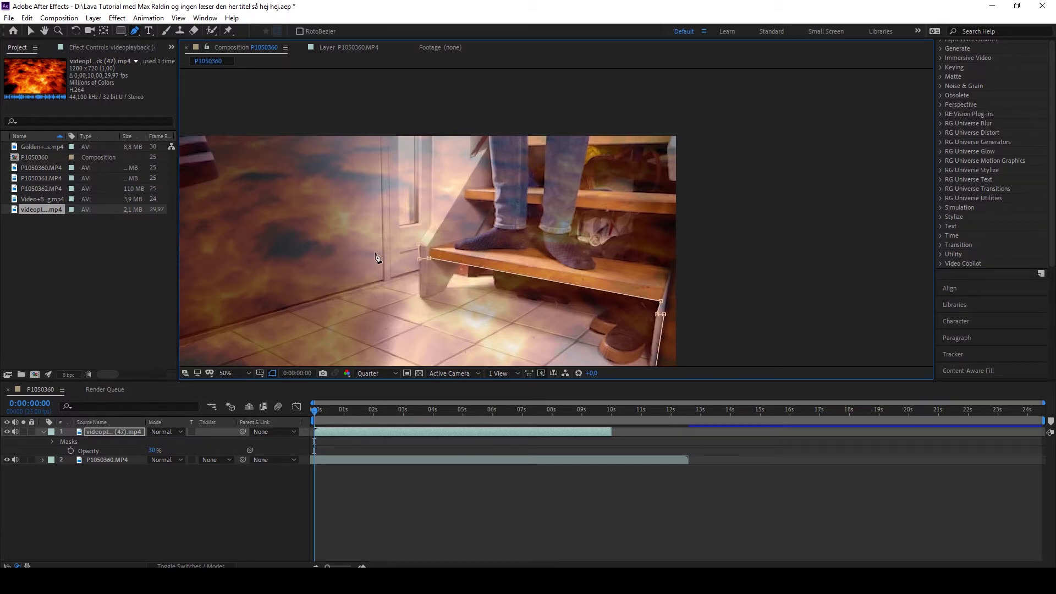
Continue the mask along the wall past the left frame edge, then below the frame, and close it at its starting point
{"action": "scroll", "coordinate": [380, 263], "scroll_direction": "left", "scroll_amount": 5}
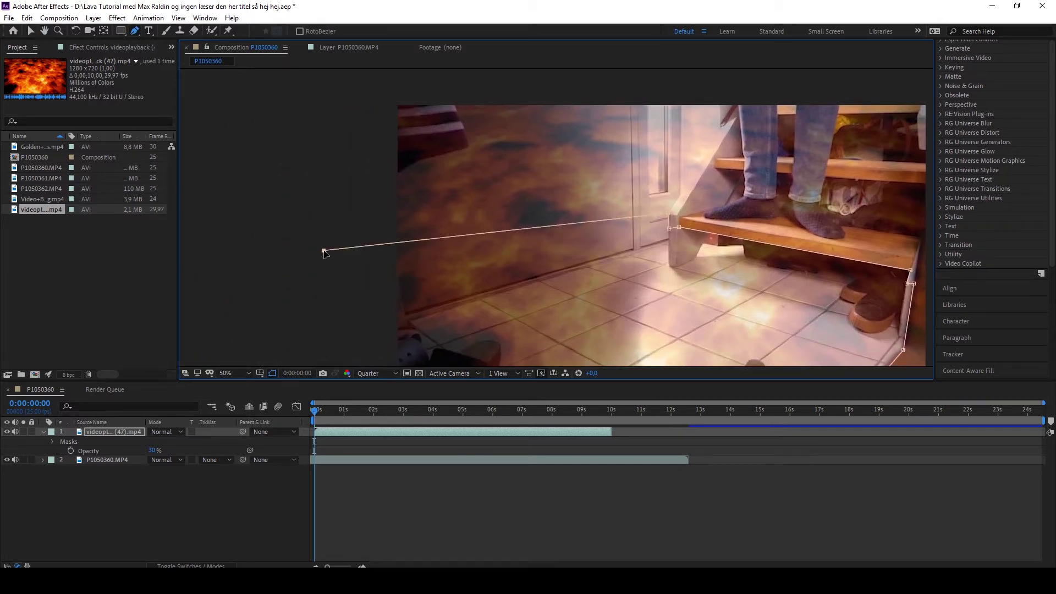
{"action": "left_click", "coordinate": [309, 334]}
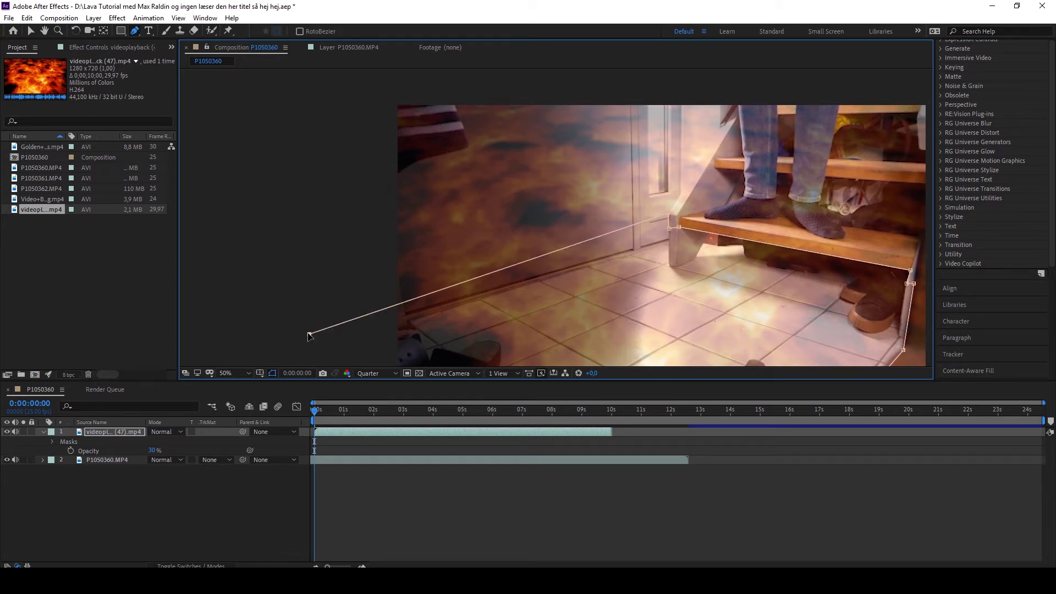
{"action": "left_click_drag", "start_coordinate": [309, 334], "coordinate": [298, 292]}
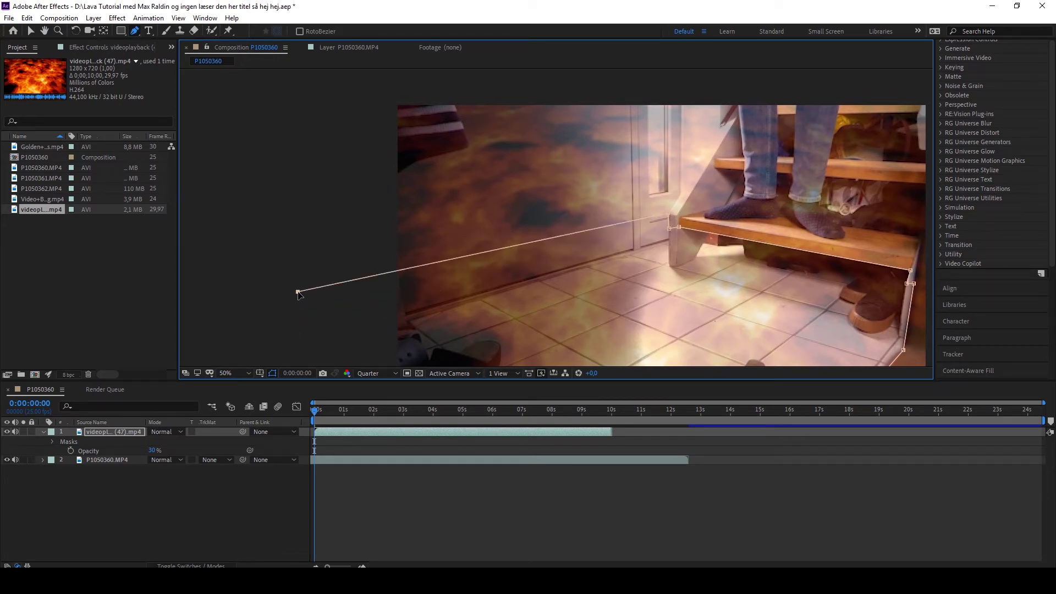
{"action": "left_click_drag", "start_coordinate": [601, 278], "coordinate": [523, 110]}
{"action": "left_click", "coordinate": [260, 258]}
{"action": "left_click", "coordinate": [465, 275]}
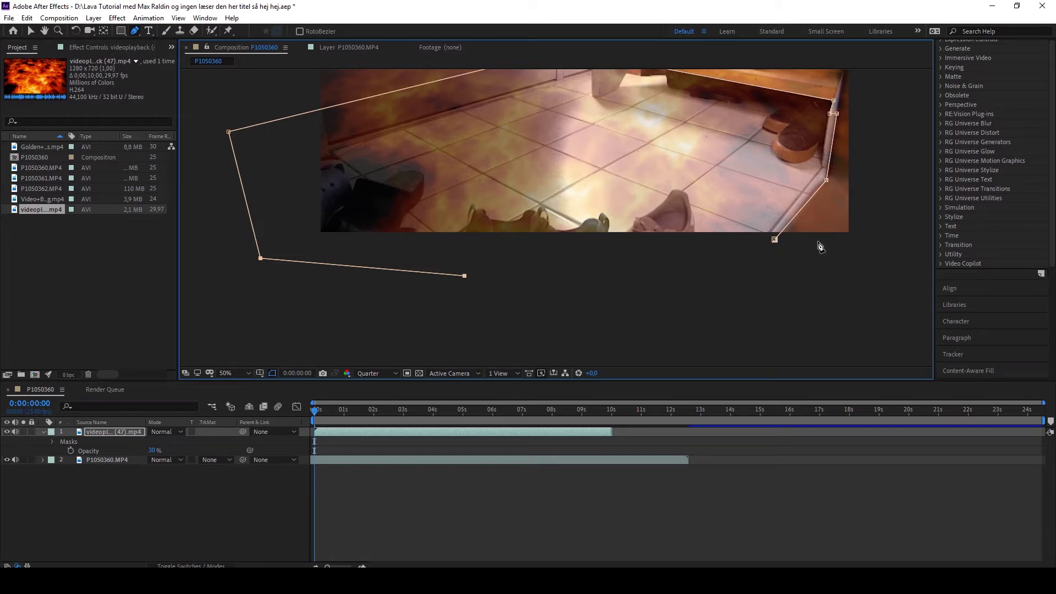
{"action": "left_click", "coordinate": [775, 241]}
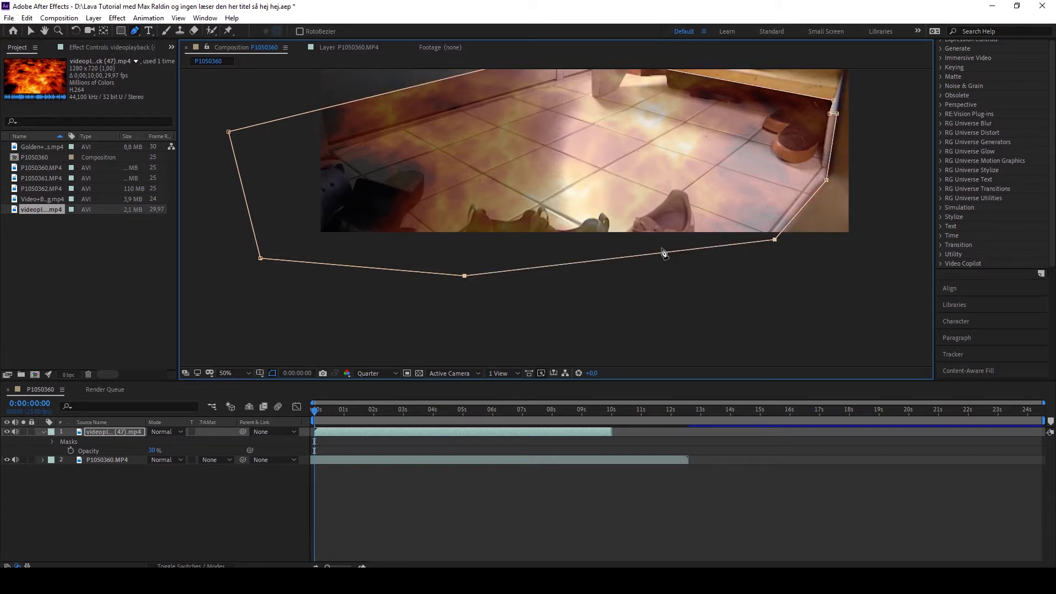
Restore the masked lava layer's opacity to 100%
{"action": "key", "text": "space"}
{"action": "left_click_drag", "start_coordinate": [810, 219], "coordinate": [719, 296]}
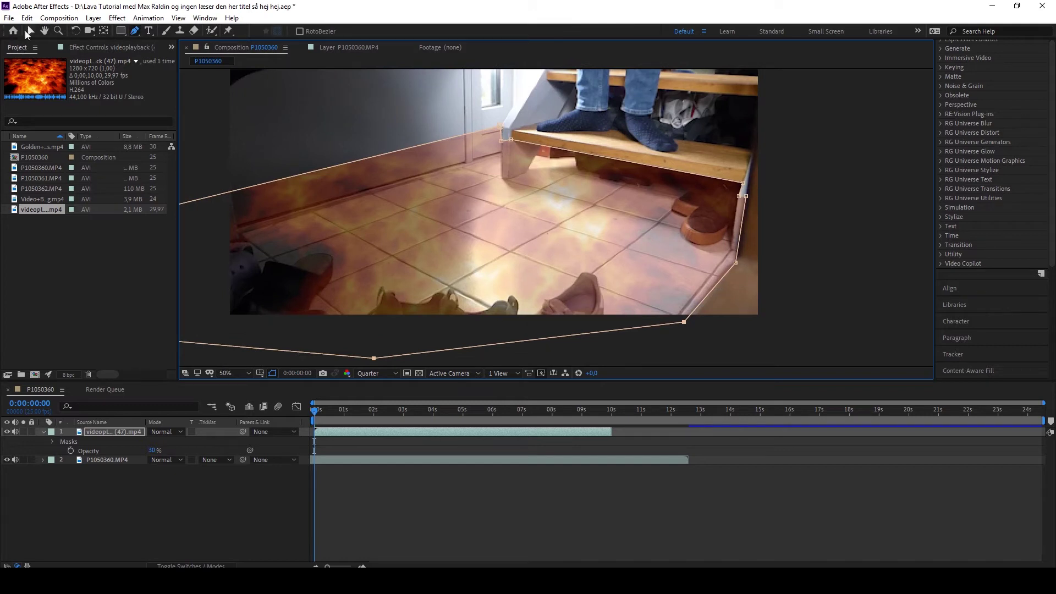
{"action": "left_click", "coordinate": [27, 32]}
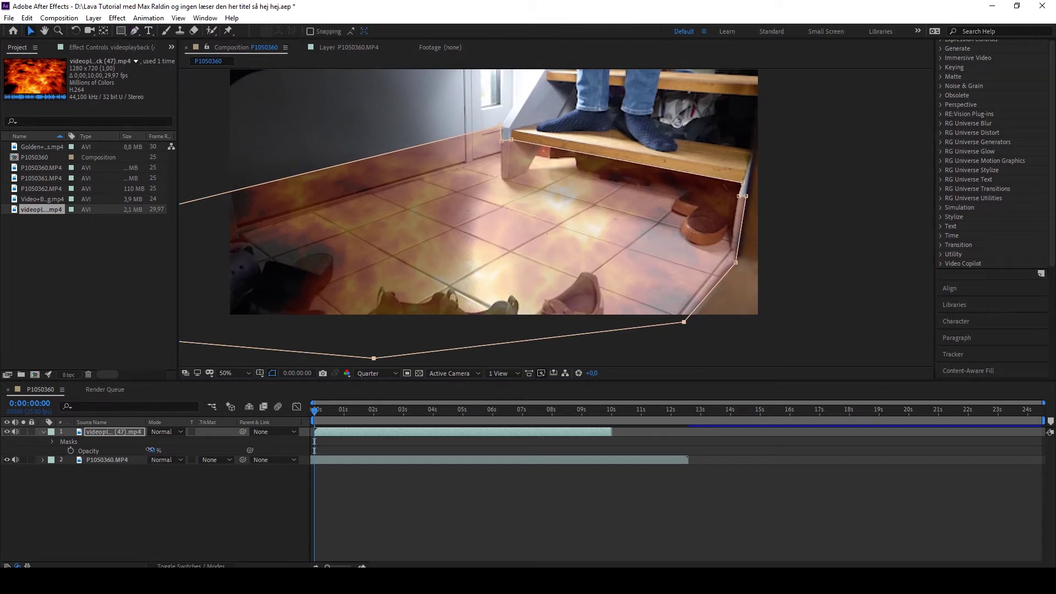
{"action": "left_click_drag", "start_coordinate": [149, 449], "coordinate": [251, 450]}
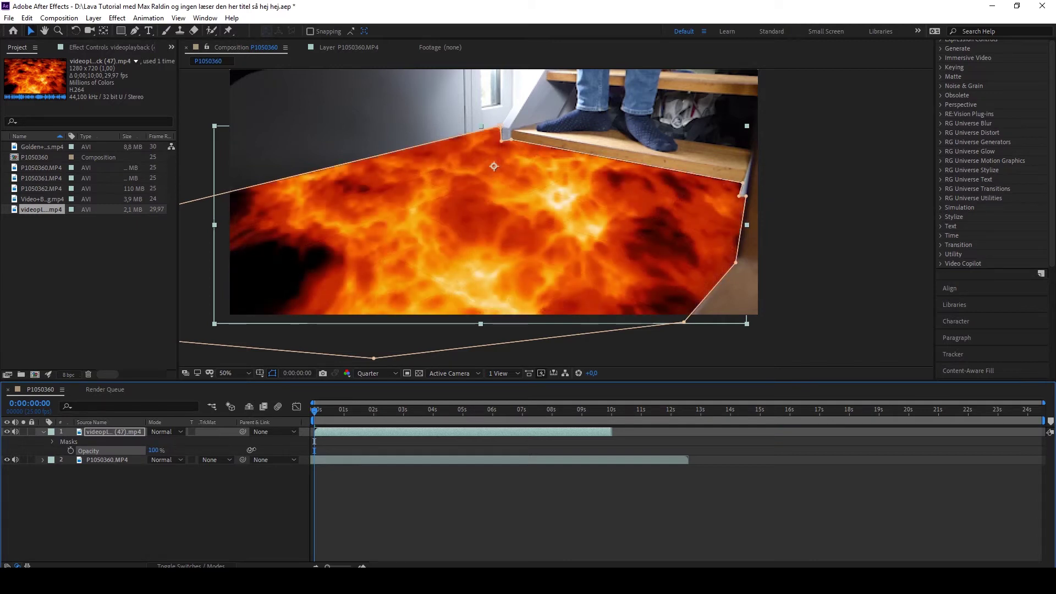
{"action": "left_click", "coordinate": [745, 220]}
{"action": "key", "text": "comma"}
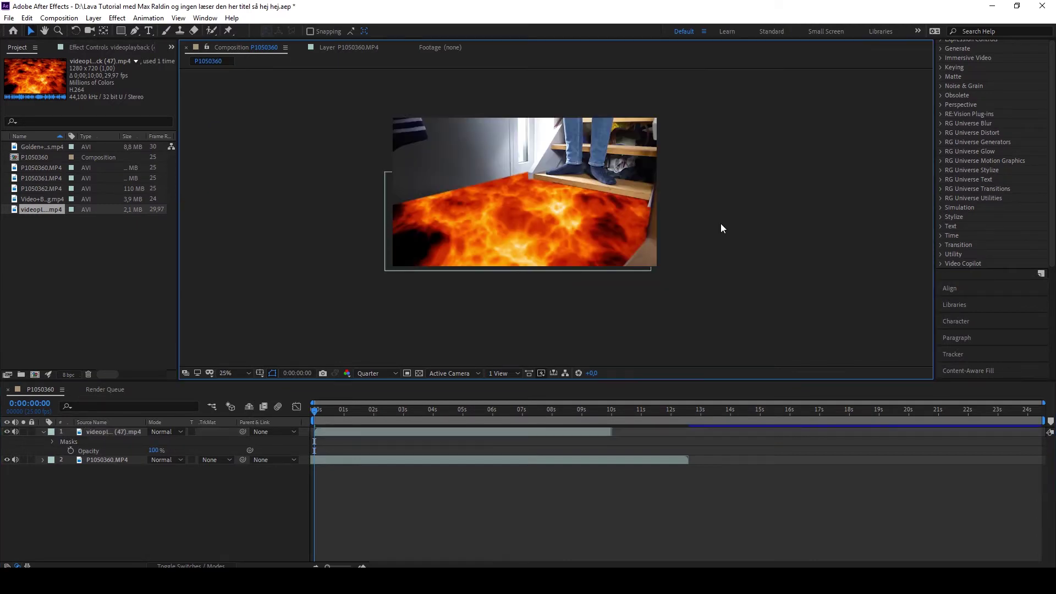
Preview the composition and examine how the lava mask's edges fit the stairs and floor in the first few frames
{"action": "key", "text": "space"}
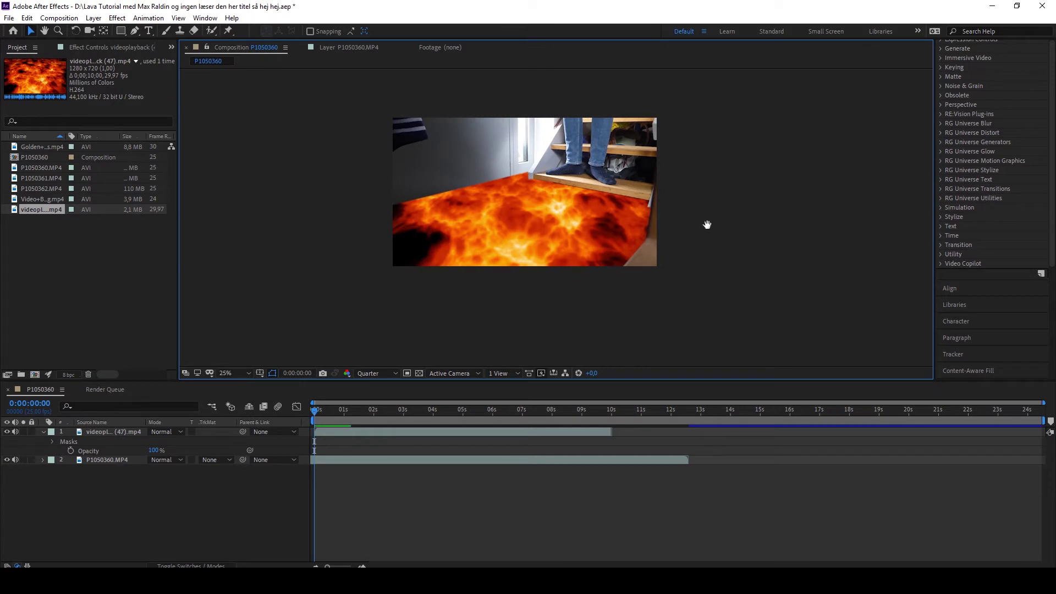
{"action": "scroll", "coordinate": [646, 229], "scroll_direction": "up", "scroll_amount": 4}
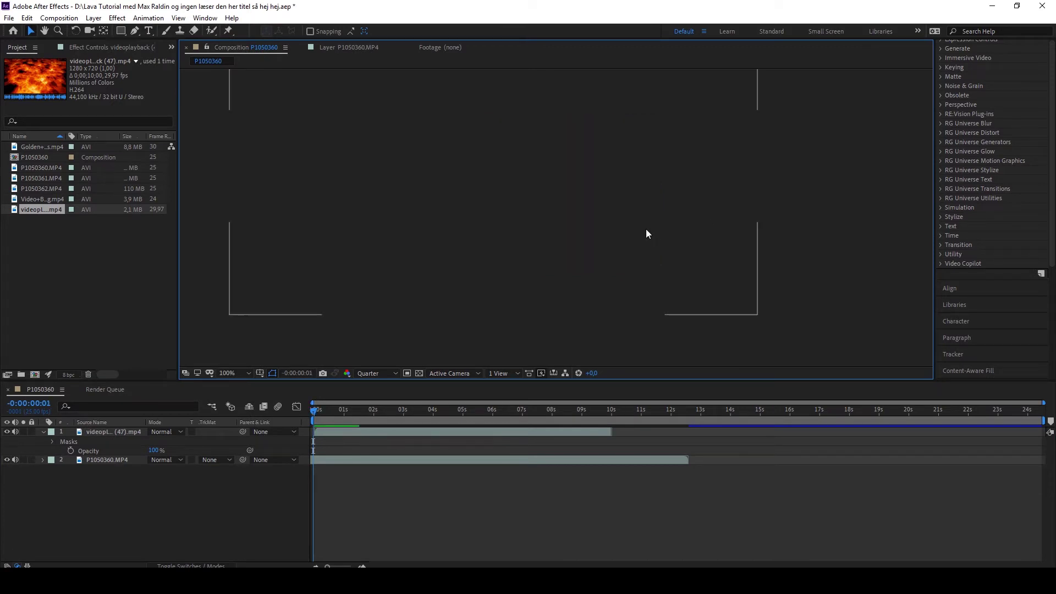
{"action": "left_click", "coordinate": [321, 412]}
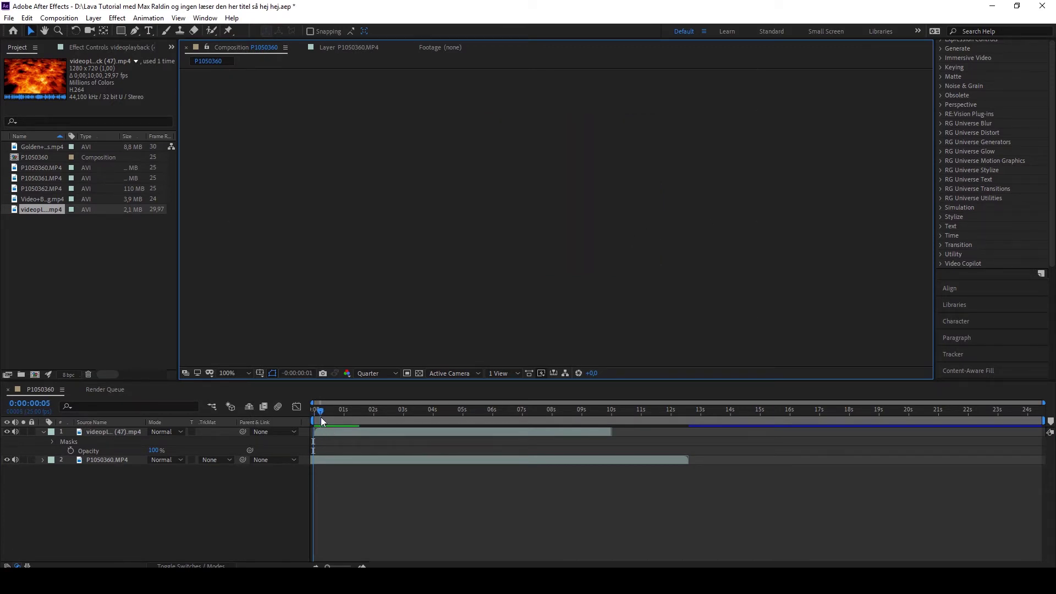
{"action": "left_click_drag", "start_coordinate": [704, 182], "coordinate": [548, 270]}
{"action": "left_click", "coordinate": [705, 206]}
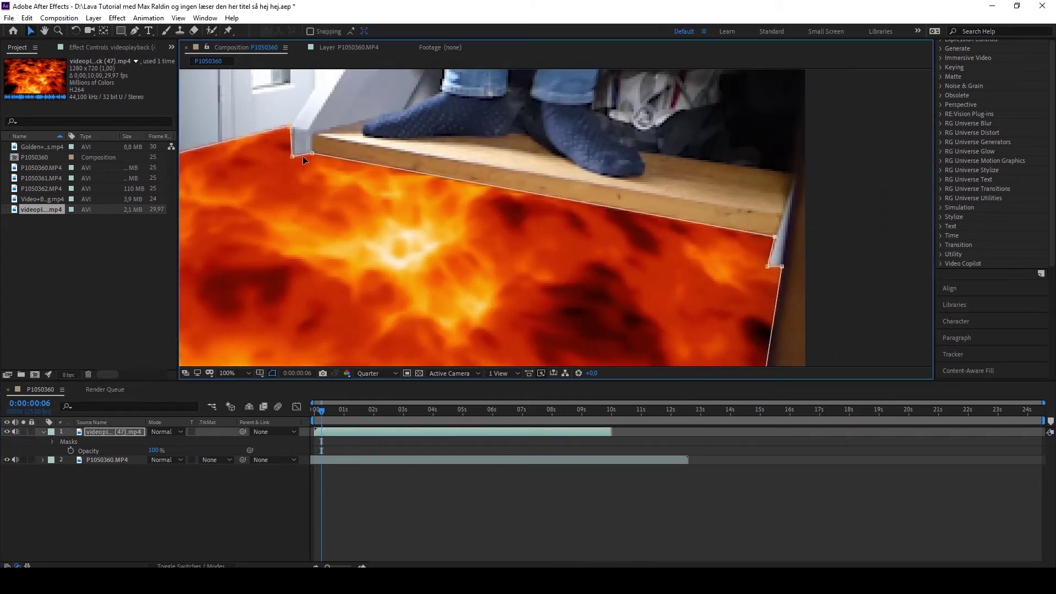
{"action": "scroll", "coordinate": [829, 237], "scroll_direction": "down", "scroll_amount": 4}
{"action": "left_click", "coordinate": [504, 316]}
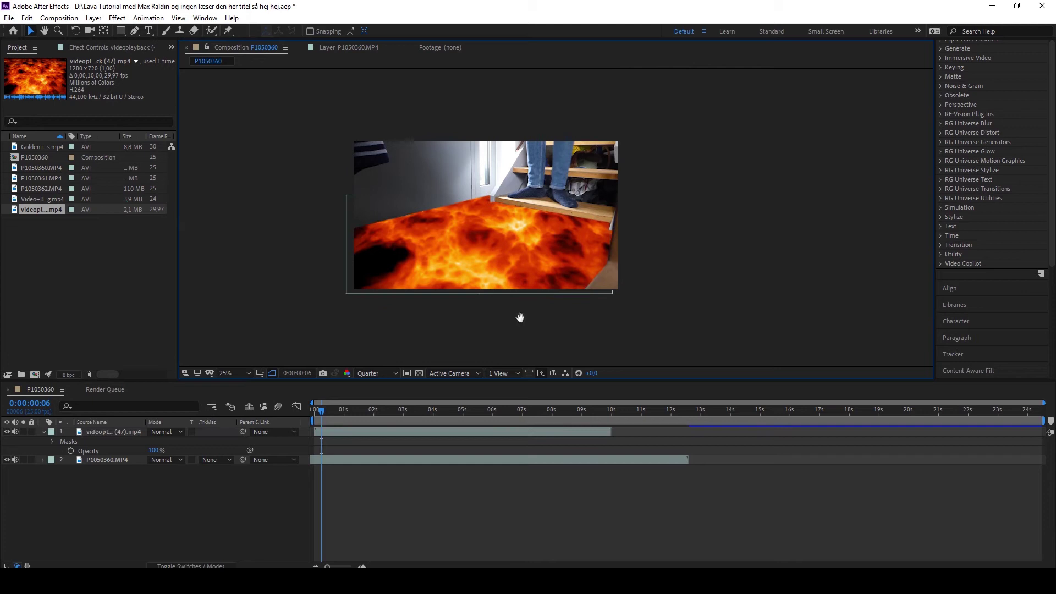
{"action": "key", "text": "Page_Up"}
{"action": "left_click", "coordinate": [609, 270]}
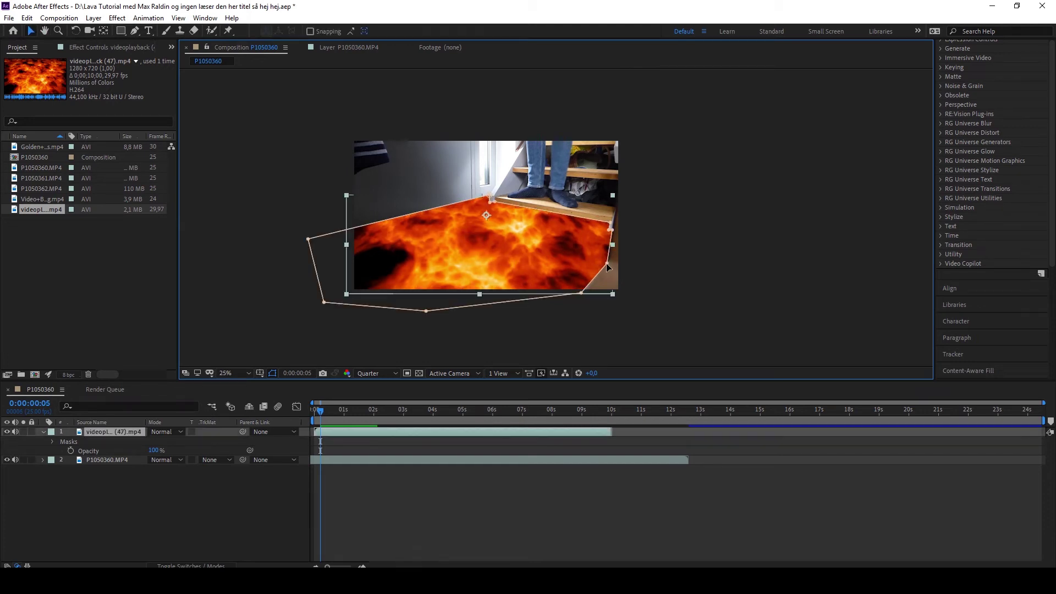
Check the lava mask about one second into the composition and set its Mask Feather to 5 pixels
{"action": "left_click", "coordinate": [729, 246]}
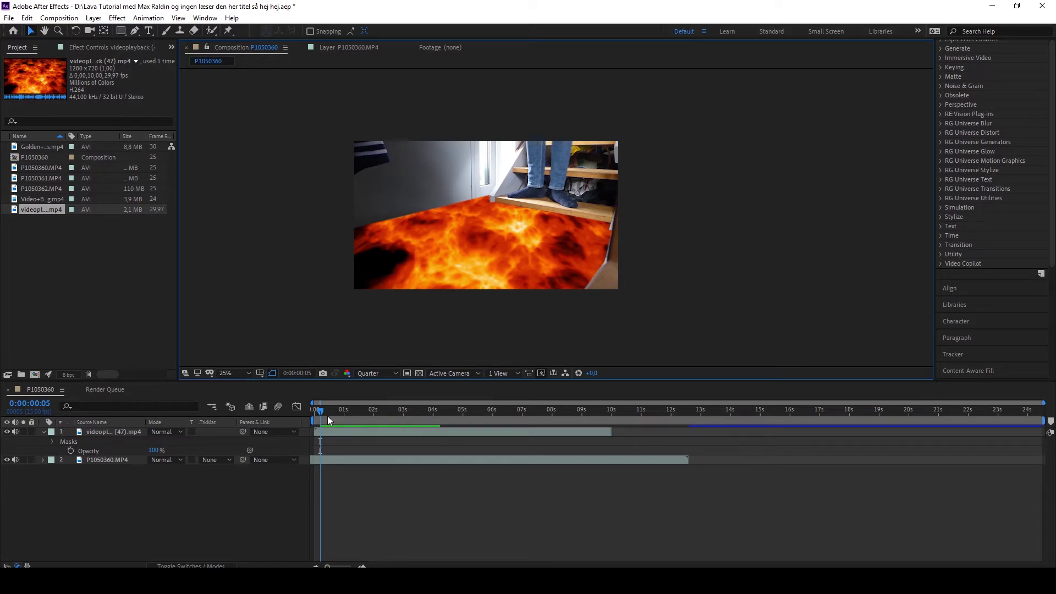
{"action": "mouse_move", "coordinate": [328, 417]}
{"action": "left_mouse_down"}
{"action": "mouse_move", "coordinate": [364, 420]}
{"action": "mouse_move", "coordinate": [343, 420]}
{"action": "left_mouse_up"}
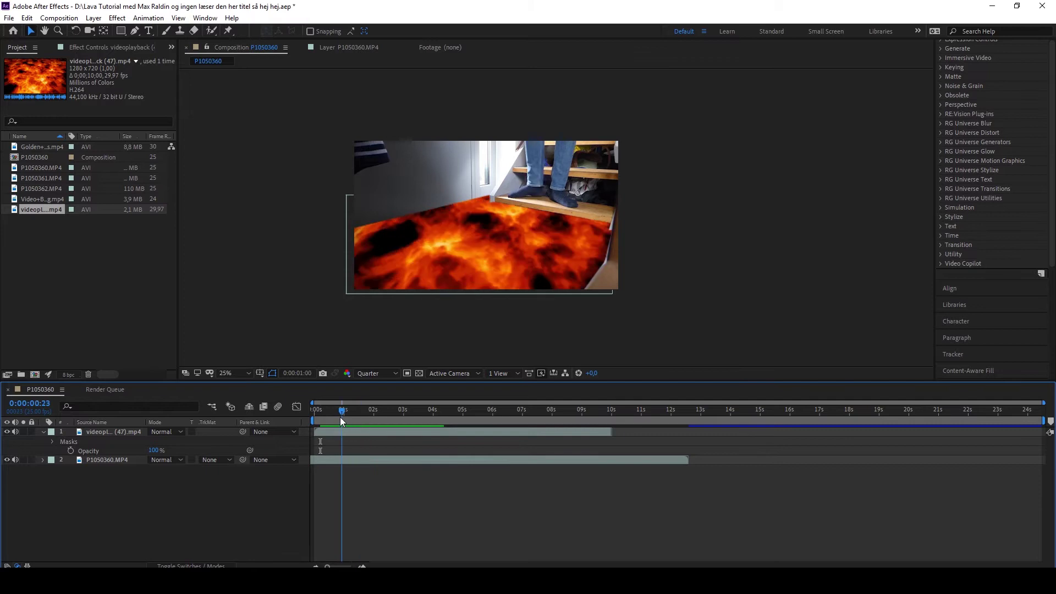
{"action": "left_click", "coordinate": [113, 435]}
{"action": "key", "text": "f"}
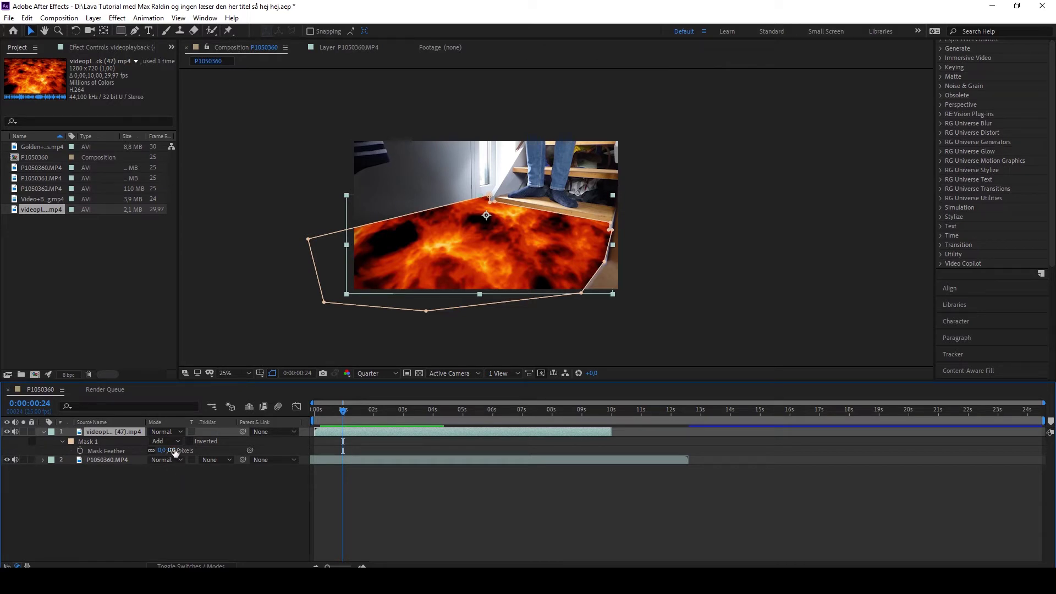
{"action": "left_click_drag", "start_coordinate": [173, 456], "coordinate": [178, 456]}
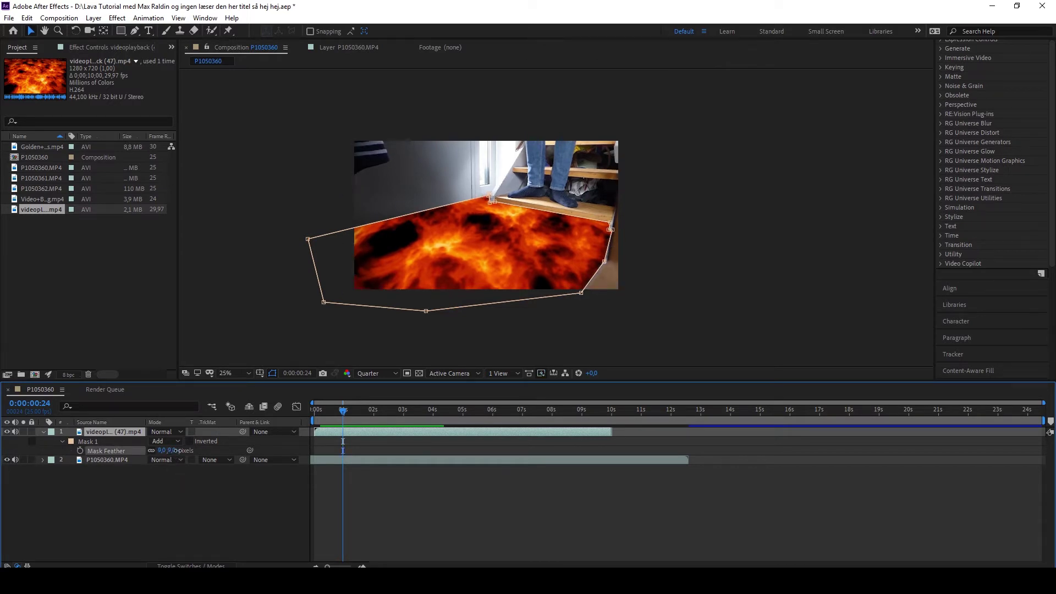
{"action": "left_click", "coordinate": [327, 292]}
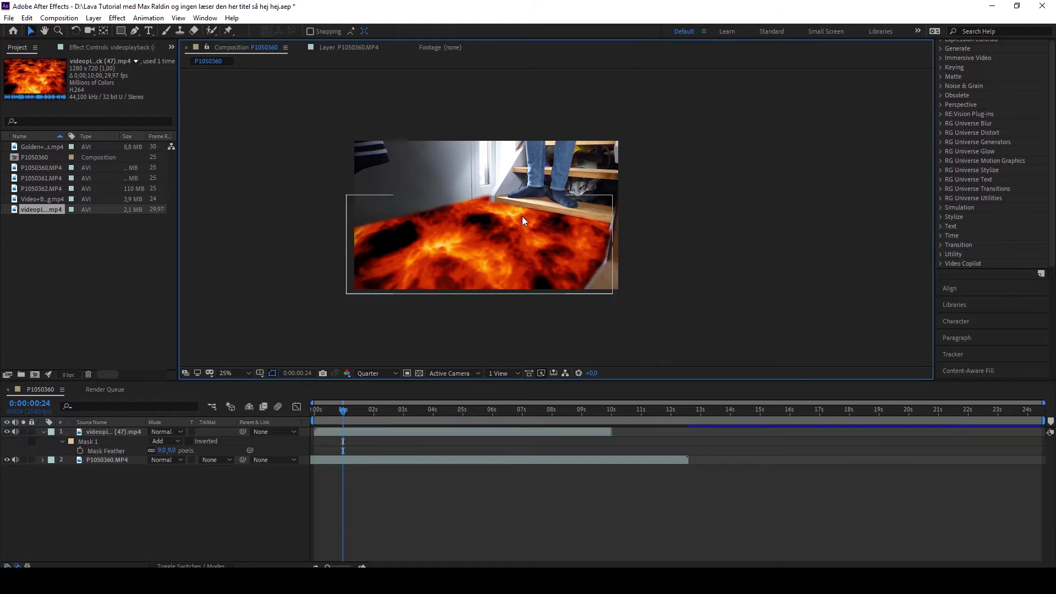
{"action": "left_click_drag", "start_coordinate": [171, 450], "coordinate": [151, 450]}
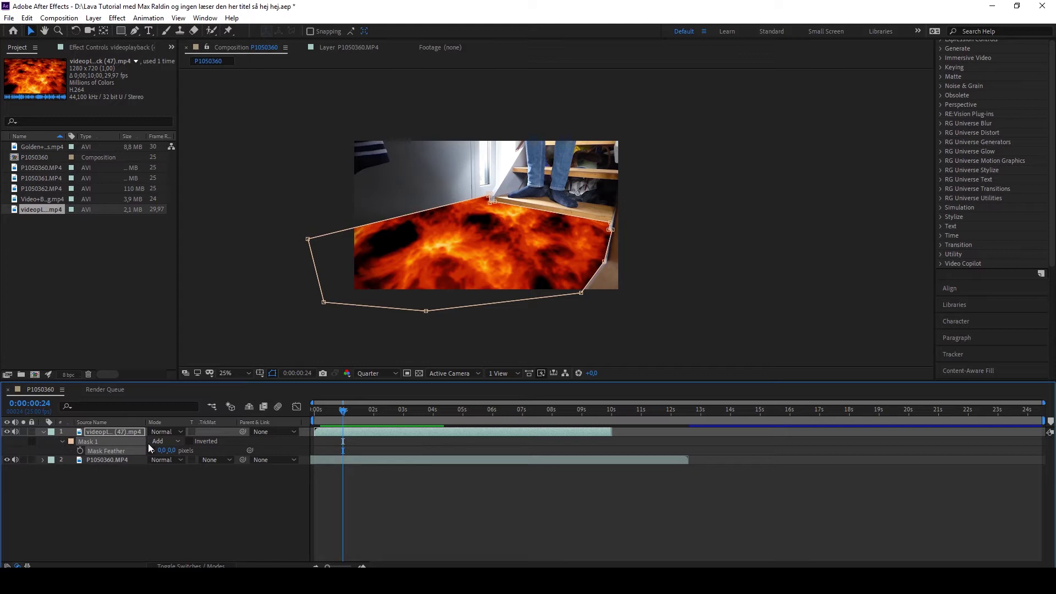
{"action": "left_click_drag", "start_coordinate": [161, 454], "coordinate": [170, 451]}
{"action": "left_click", "coordinate": [228, 301]}
Adjust the lava mask's right edge below the lowest stair to uncover the white trim
{"action": "key", "text": "period"}
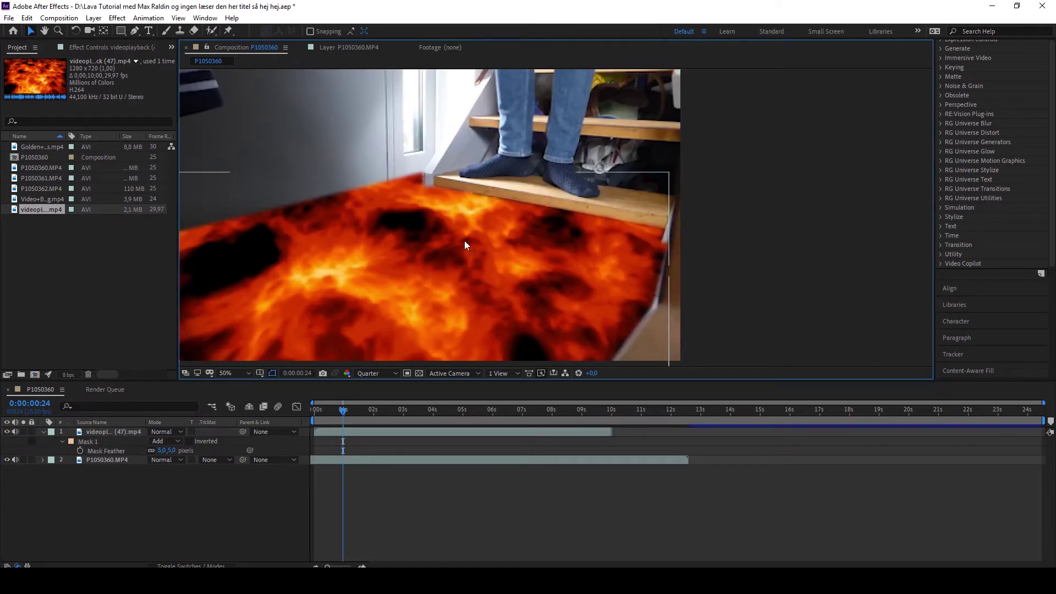
{"action": "left_click", "coordinate": [415, 213]}
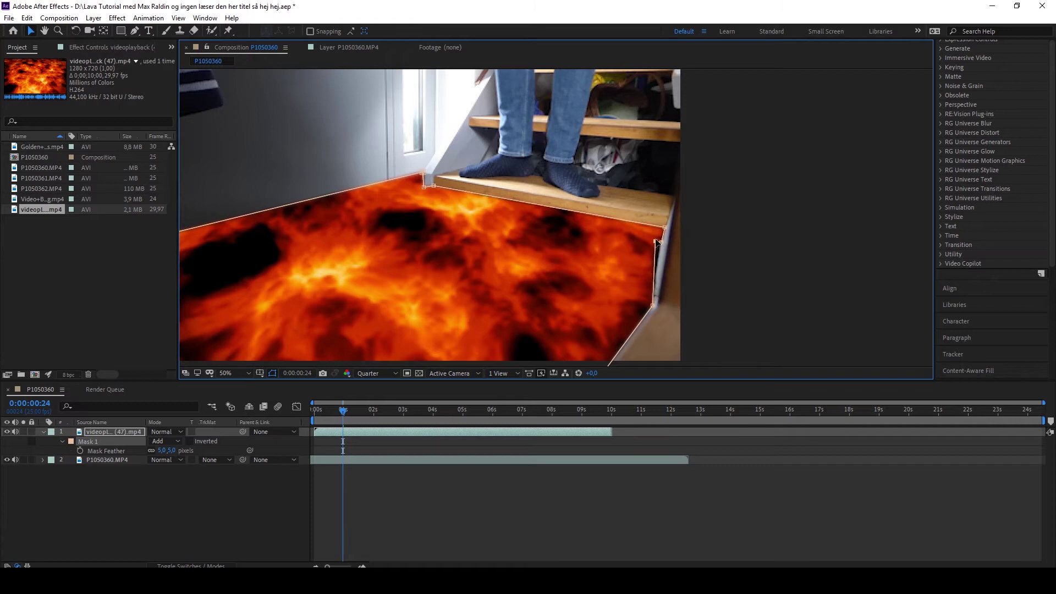
{"action": "left_click", "coordinate": [727, 233]}
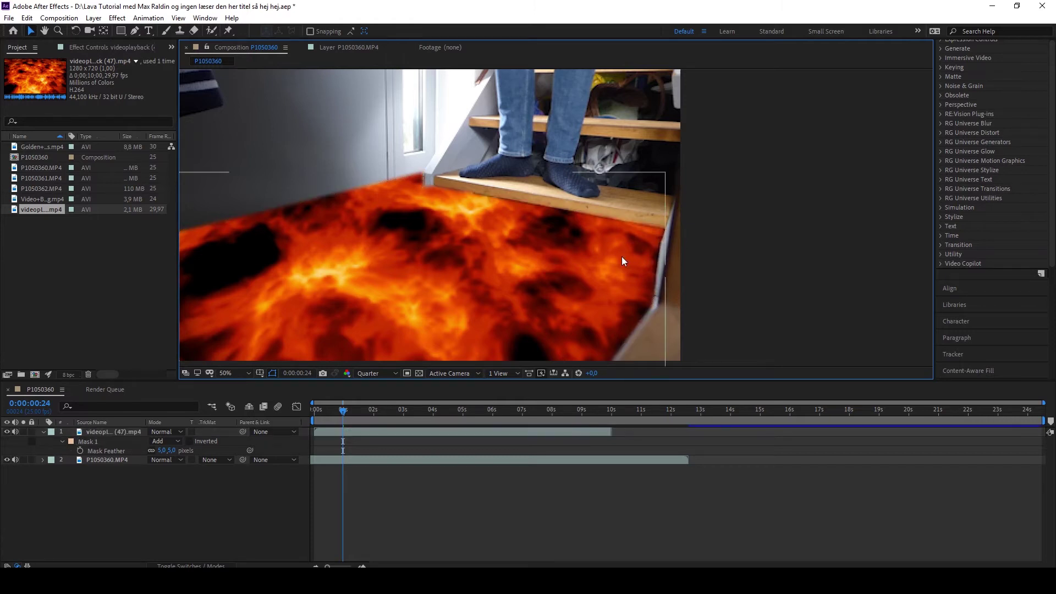
{"action": "key", "text": "comma"}
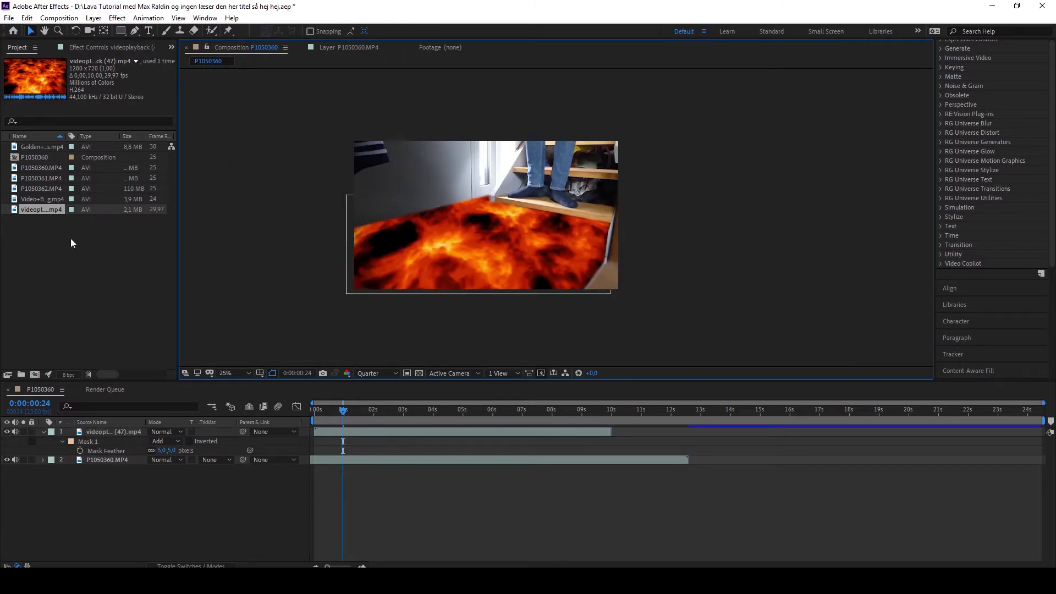
Locate the Saber effect among the Video Copilot effects
{"action": "left_click", "coordinate": [45, 200]}
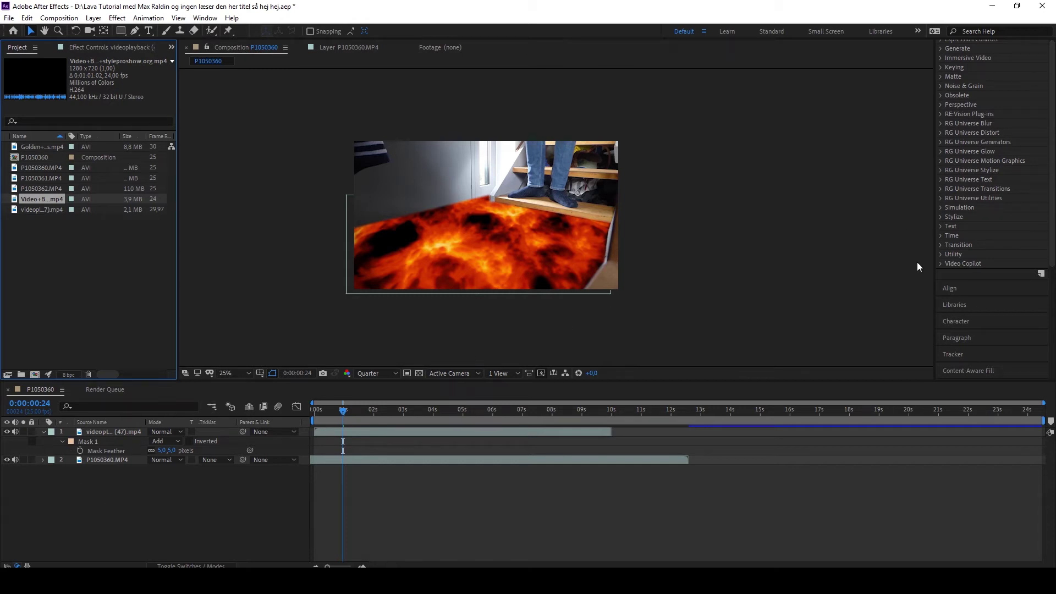
{"action": "left_click", "coordinate": [942, 265]}
{"action": "scroll", "coordinate": [997, 166], "scroll_direction": "up", "scroll_amount": 5}
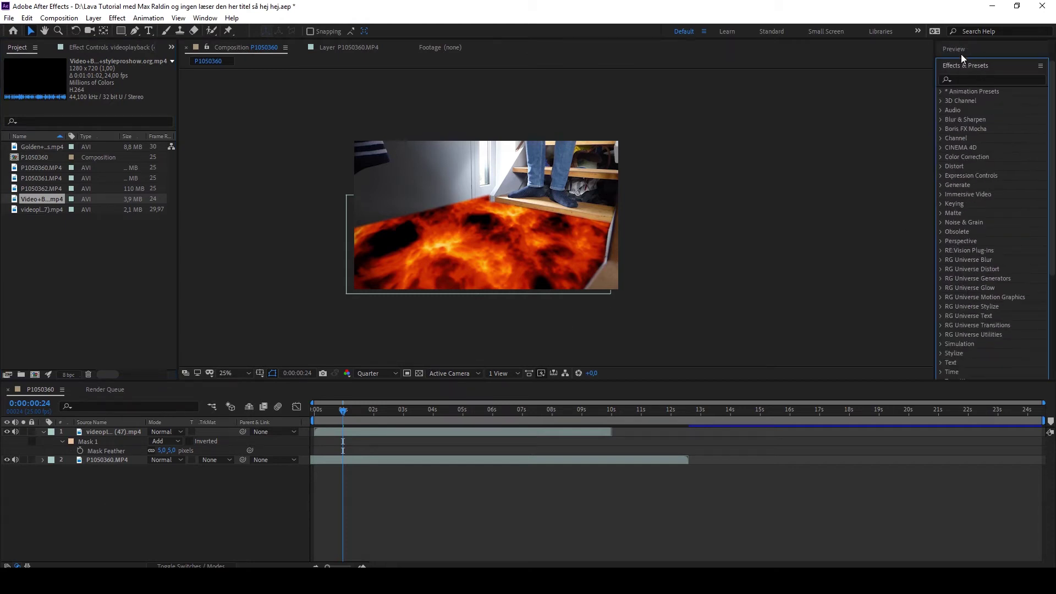
{"action": "scroll", "coordinate": [957, 341], "scroll_direction": "down", "scroll_amount": 5}
{"action": "left_click", "coordinate": [972, 306]}
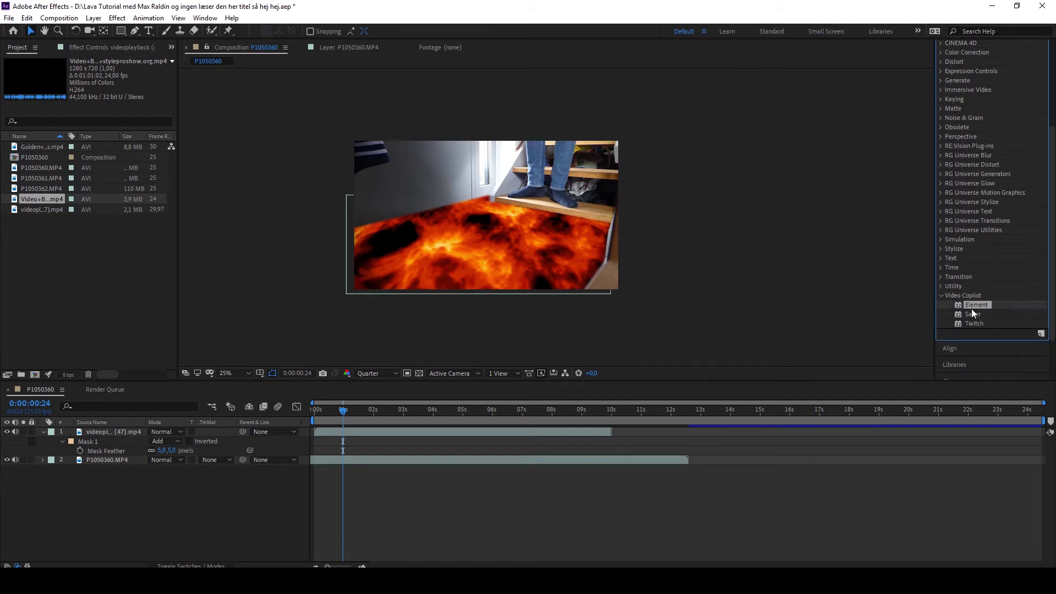
{"action": "left_click", "coordinate": [966, 316]}
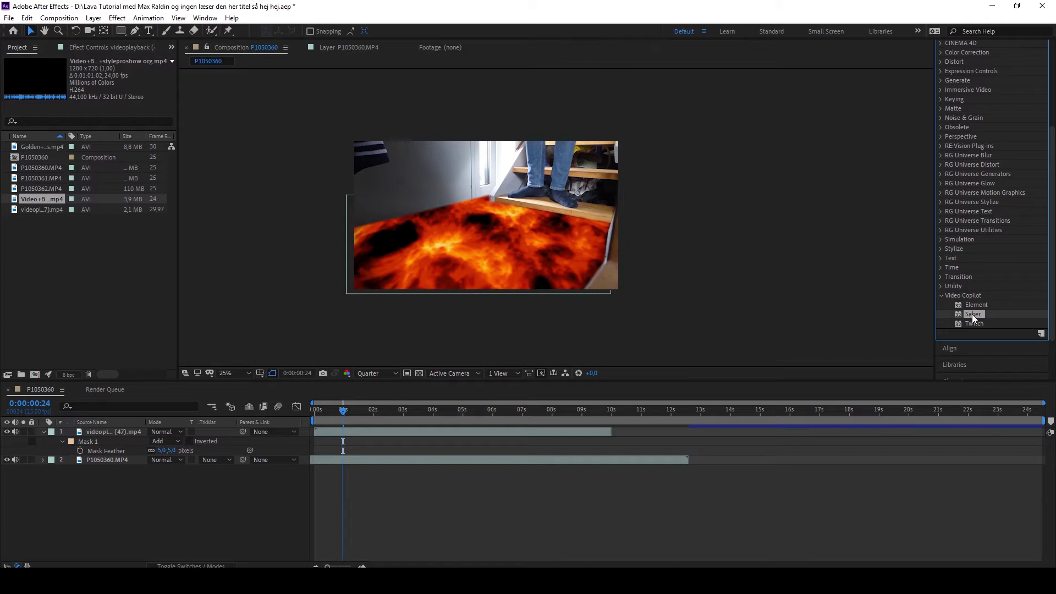
Create a black solid of 1920 x 1080 px above the lava layer
{"action": "right_click", "coordinate": [152, 524]}
{"action": "mouse_move", "coordinate": [189, 401]}
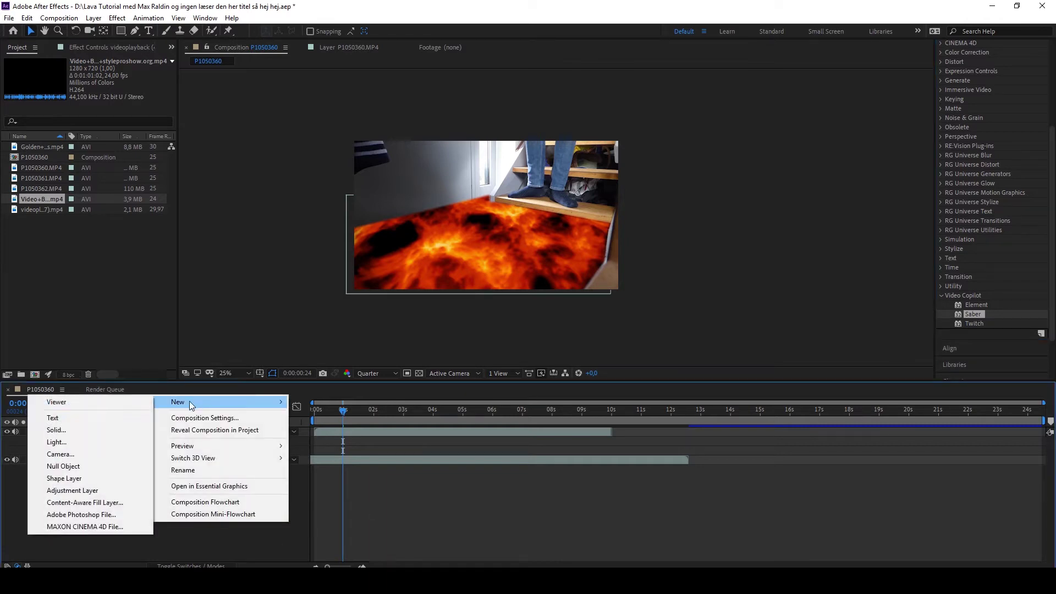
{"action": "left_click", "coordinate": [85, 431]}
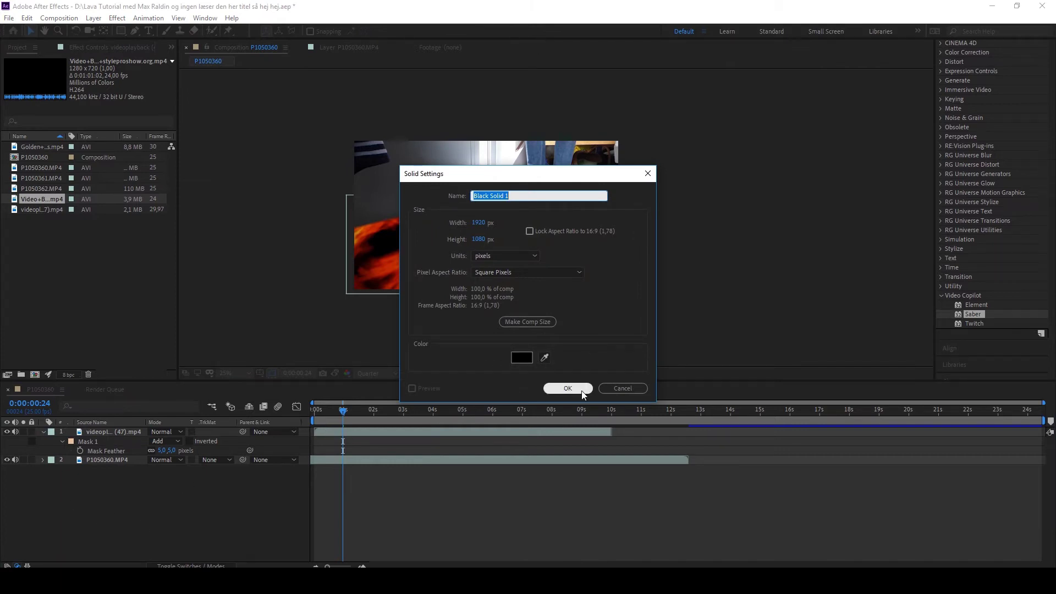
{"action": "left_click", "coordinate": [568, 388]}
At frame 3, apply Saber to the black solid and move its core end to 952, 214
{"action": "left_click", "coordinate": [332, 411]}
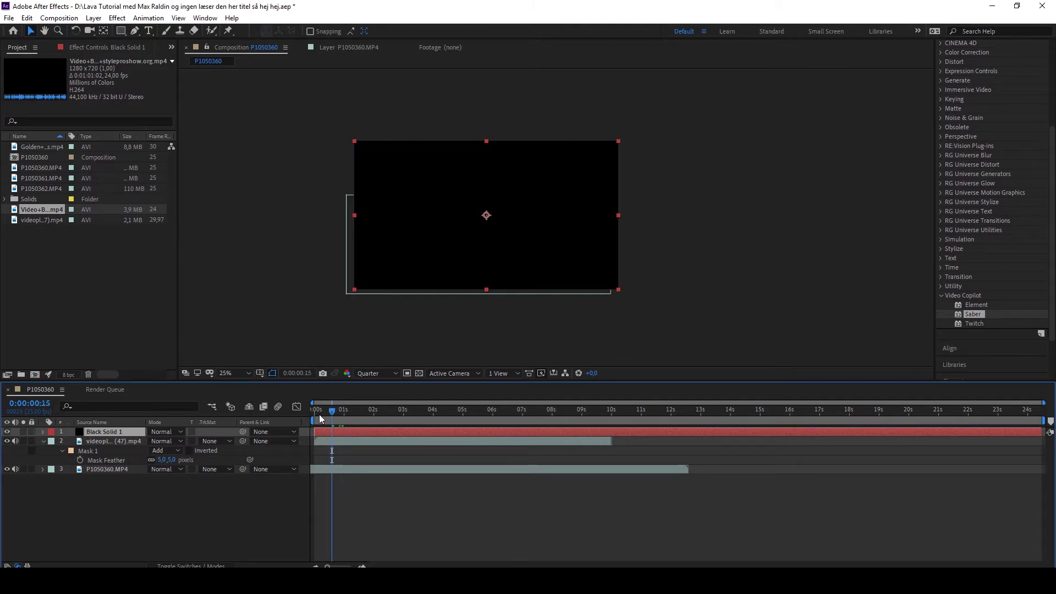
{"action": "left_click_drag", "start_coordinate": [332, 411], "coordinate": [318, 412]}
{"action": "left_click_drag", "start_coordinate": [978, 315], "coordinate": [552, 209]}
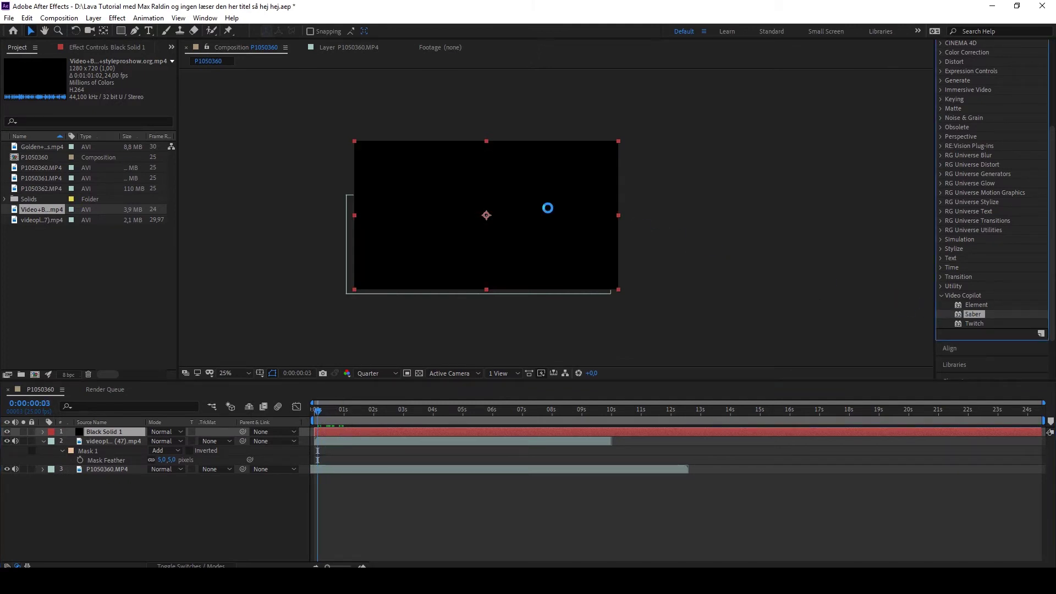
{"action": "mouse_move", "coordinate": [484, 163]}
{"action": "left_mouse_down"}
{"action": "mouse_move", "coordinate": [604, 190]}
{"action": "mouse_move", "coordinate": [484, 100]}
{"action": "mouse_move", "coordinate": [595, 209]}
{"action": "mouse_move", "coordinate": [484, 171]}
{"action": "left_mouse_up"}
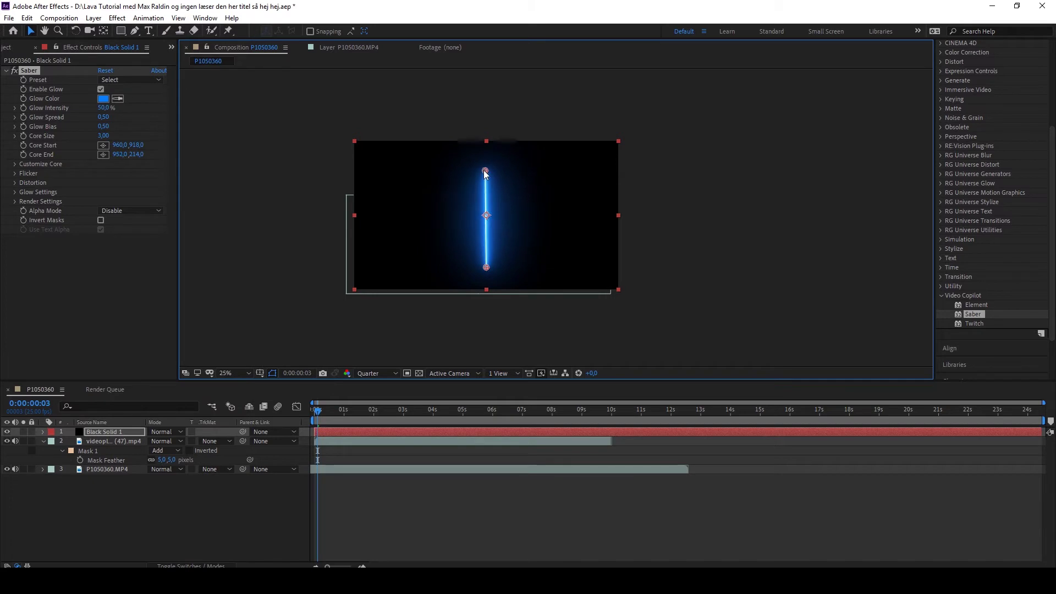
Lower the black solid's opacity to 52%
{"action": "key", "text": "t"}
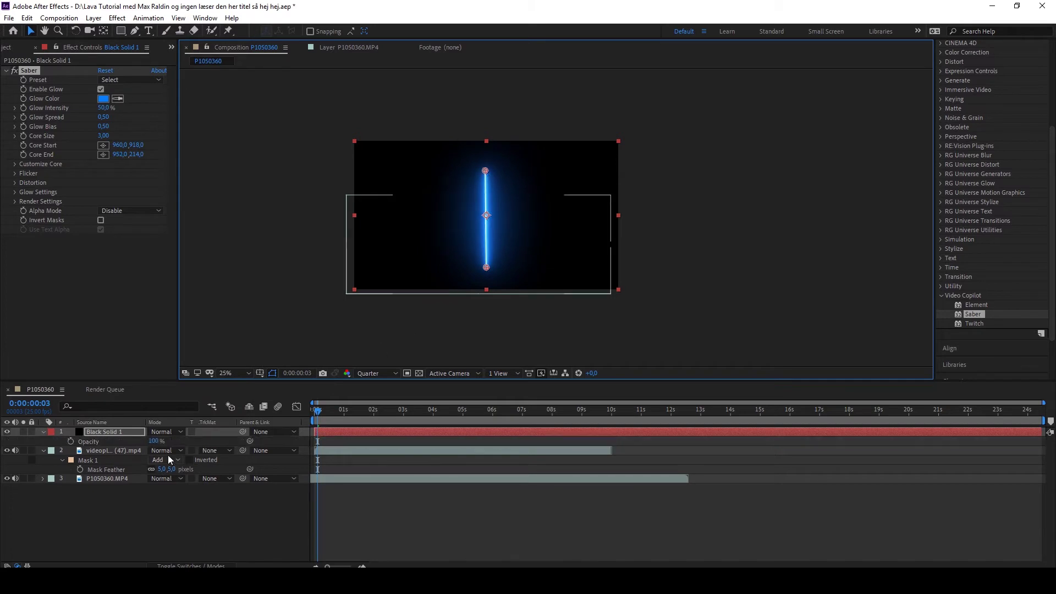
{"action": "left_click_drag", "start_coordinate": [153, 443], "coordinate": [125, 443]}
{"action": "left_click", "coordinate": [111, 245]}
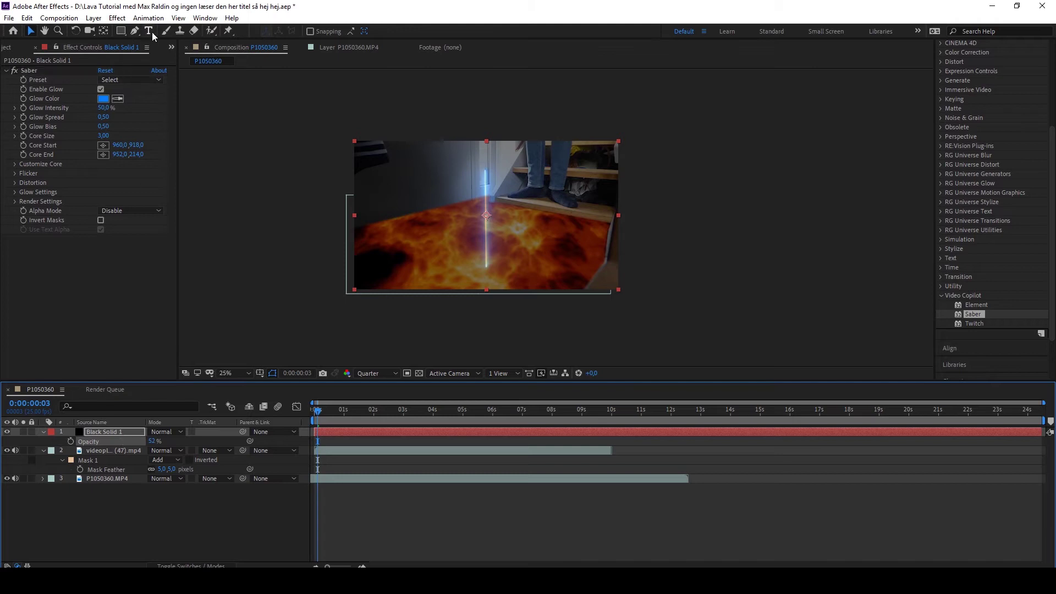
Start a mask on the black solid, tracing the floor's right edge and the underside of the lowest stair
{"action": "left_click", "coordinate": [135, 31]}
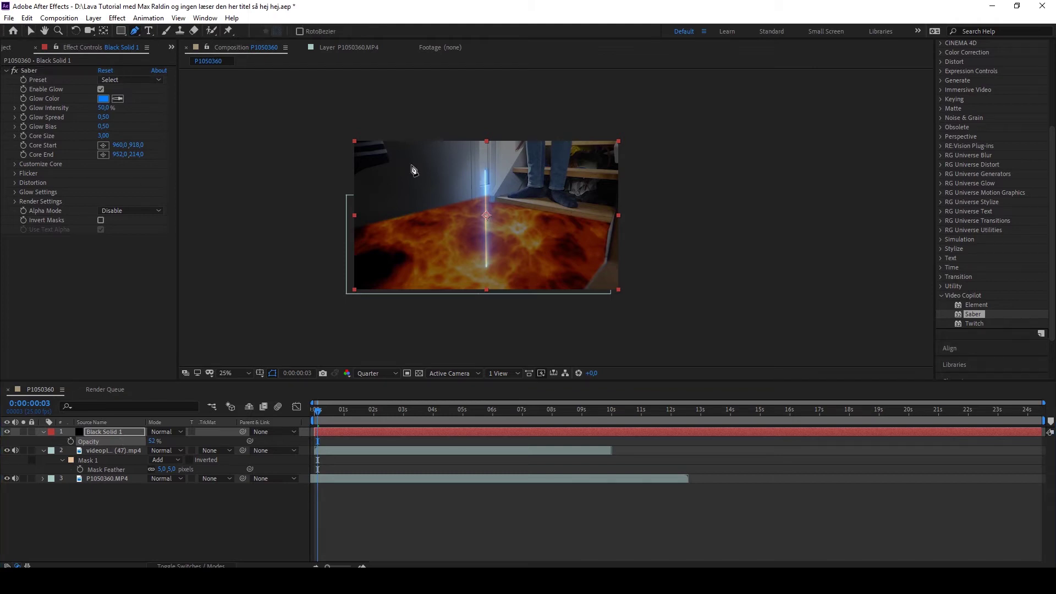
{"action": "left_click", "coordinate": [581, 291]}
{"action": "left_click", "coordinate": [605, 261]}
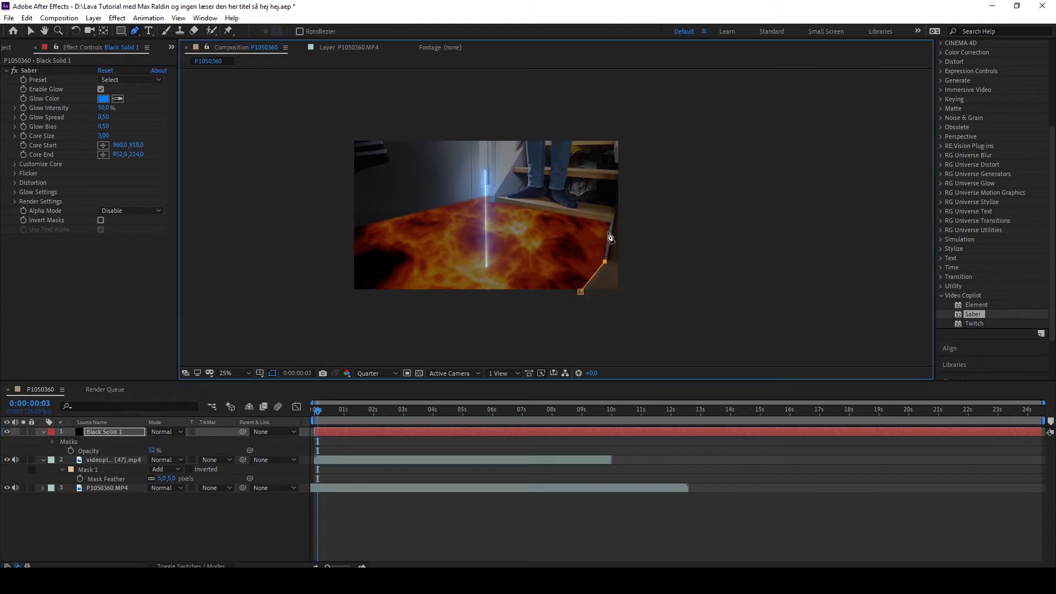
{"action": "left_click", "coordinate": [608, 232]}
{"action": "left_click", "coordinate": [610, 224]}
{"action": "left_click", "coordinate": [495, 202]}
Continue the solid's mask around the white stair support and along the floor's edge against the wall
{"action": "scroll", "coordinate": [495, 202], "scroll_direction": "up", "scroll_amount": 4}
{"action": "left_click", "coordinate": [490, 202]}
{"action": "left_click", "coordinate": [490, 196]}
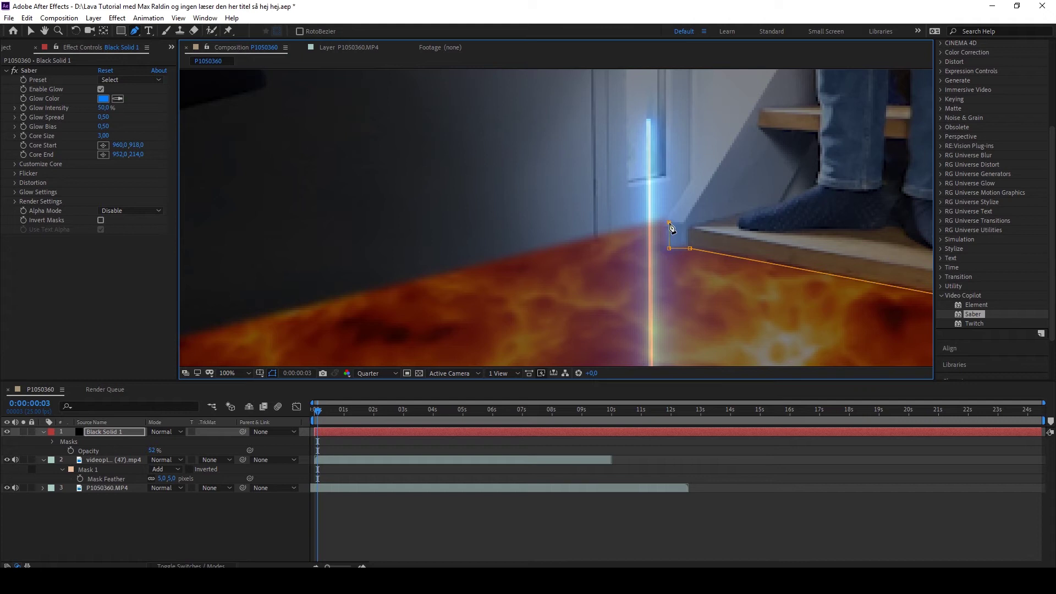
{"action": "left_click", "coordinate": [670, 216]}
{"action": "left_click", "coordinate": [208, 333]}
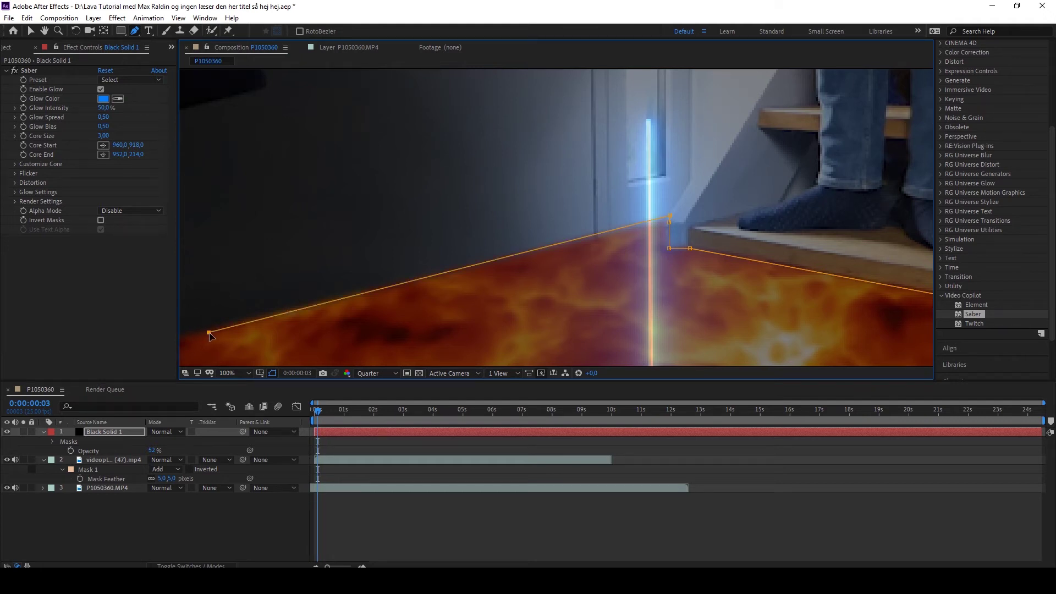
Extend the solid's mask past the left frame edge, close it below the frame, and restore the solid's opacity to 100%
{"action": "left_click_drag", "start_coordinate": [350, 314], "coordinate": [620, 130]}
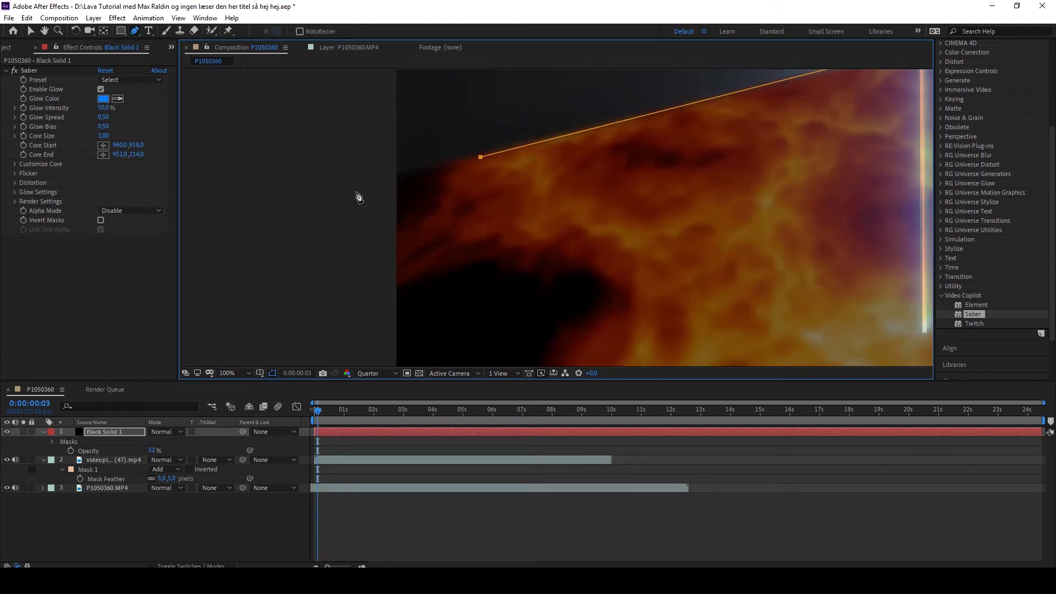
{"action": "scroll", "coordinate": [380, 275], "scroll_direction": "down", "scroll_amount": 4}
{"action": "left_click_drag", "start_coordinate": [539, 292], "coordinate": [546, 296]}
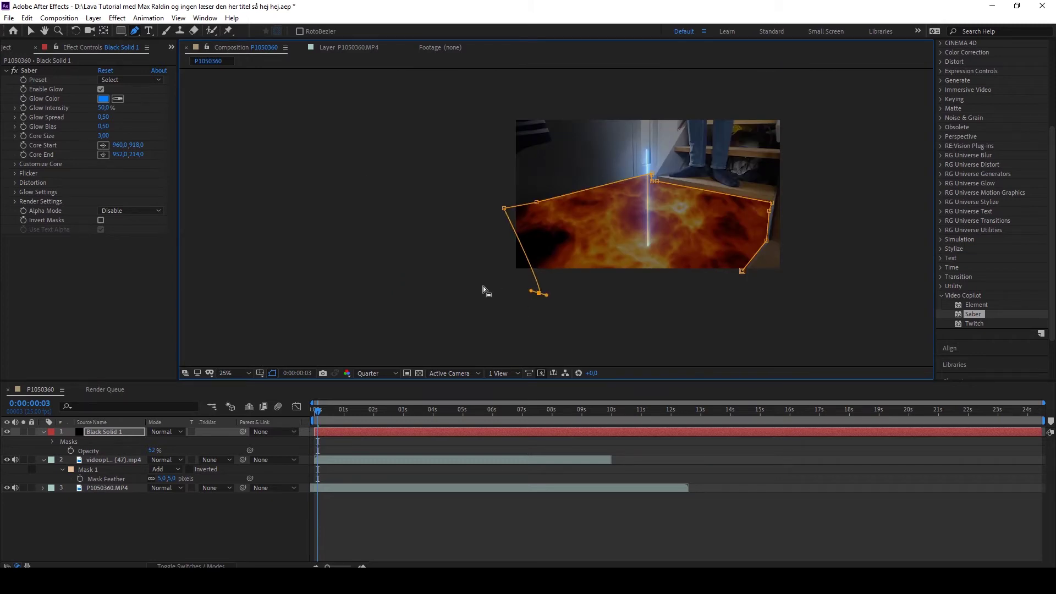
{"action": "key", "text": "ctrl+z"}
{"action": "left_click", "coordinate": [505, 289]}
{"action": "left_click", "coordinate": [710, 279]}
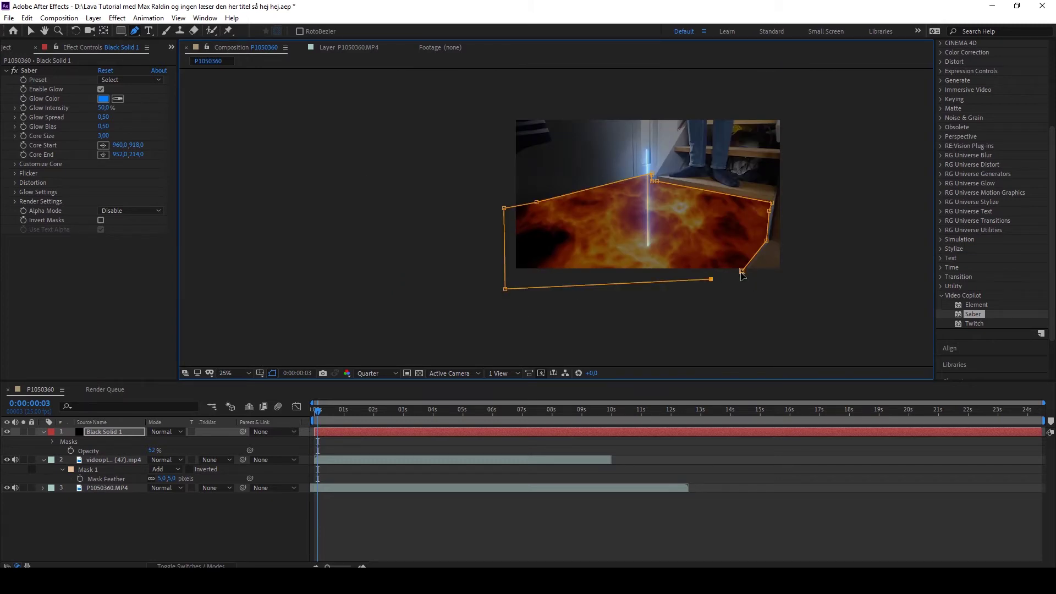
{"action": "left_click", "coordinate": [741, 272]}
{"action": "left_click_drag", "start_coordinate": [152, 453], "coordinate": [366, 441]}
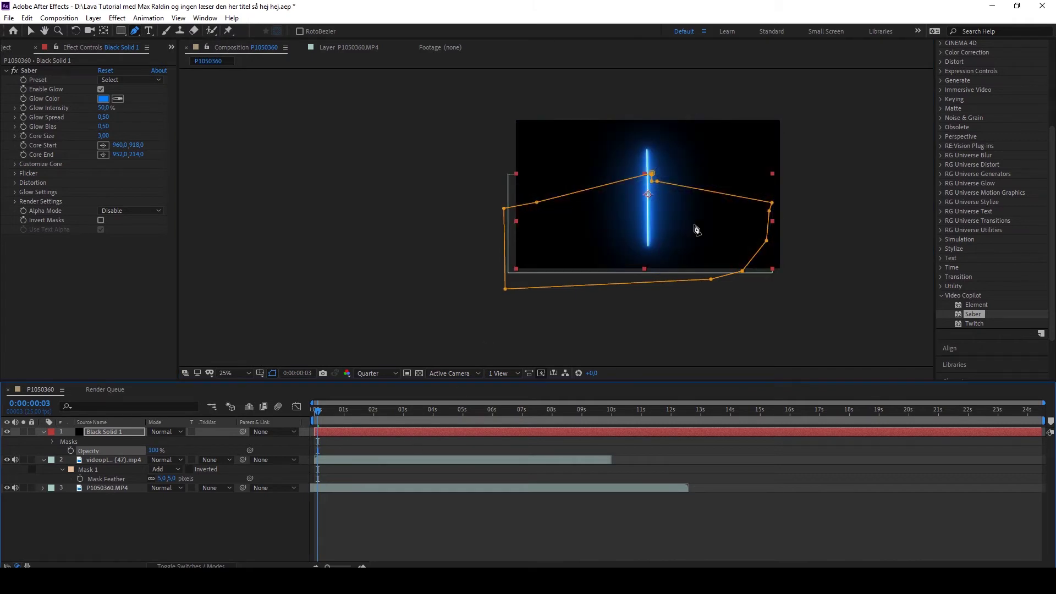
Set Saber's Core Type to Layer Masks and deselect the solid
{"action": "left_click", "coordinate": [13, 164]}
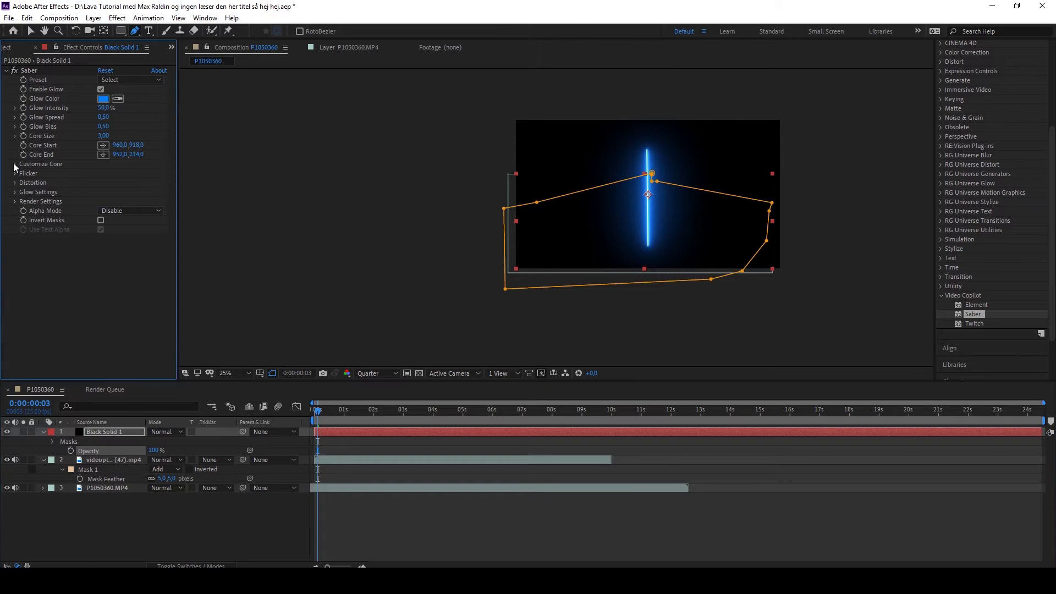
{"action": "left_click", "coordinate": [15, 164]}
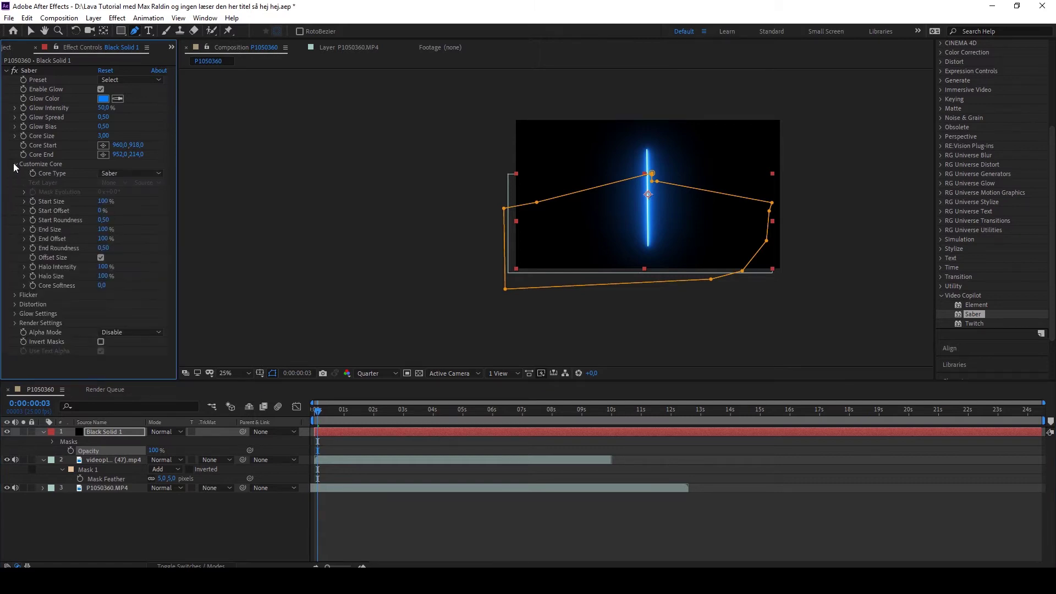
{"action": "left_click", "coordinate": [115, 173]}
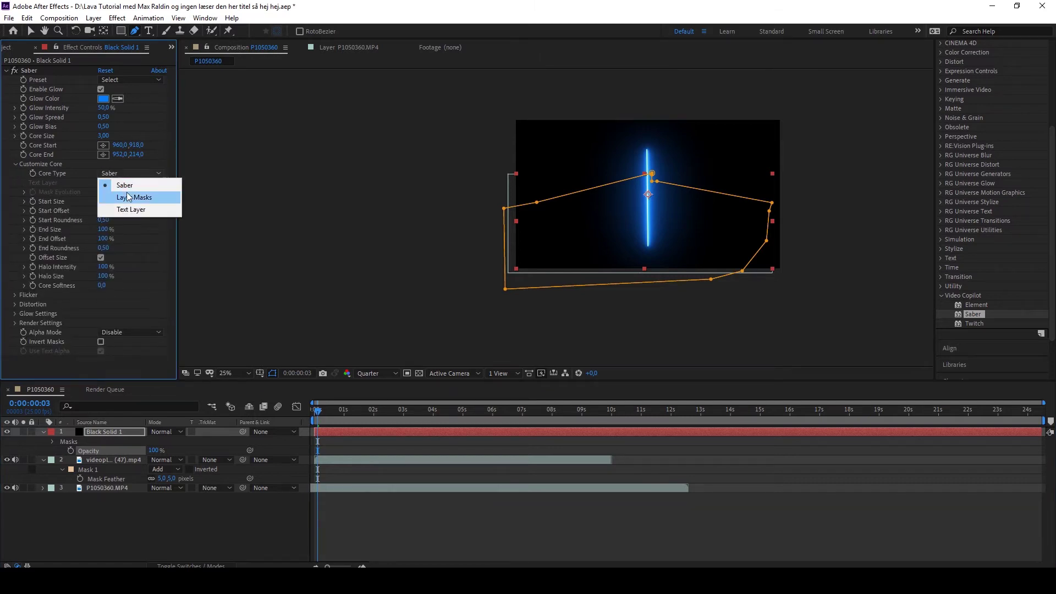
{"action": "left_click", "coordinate": [128, 197]}
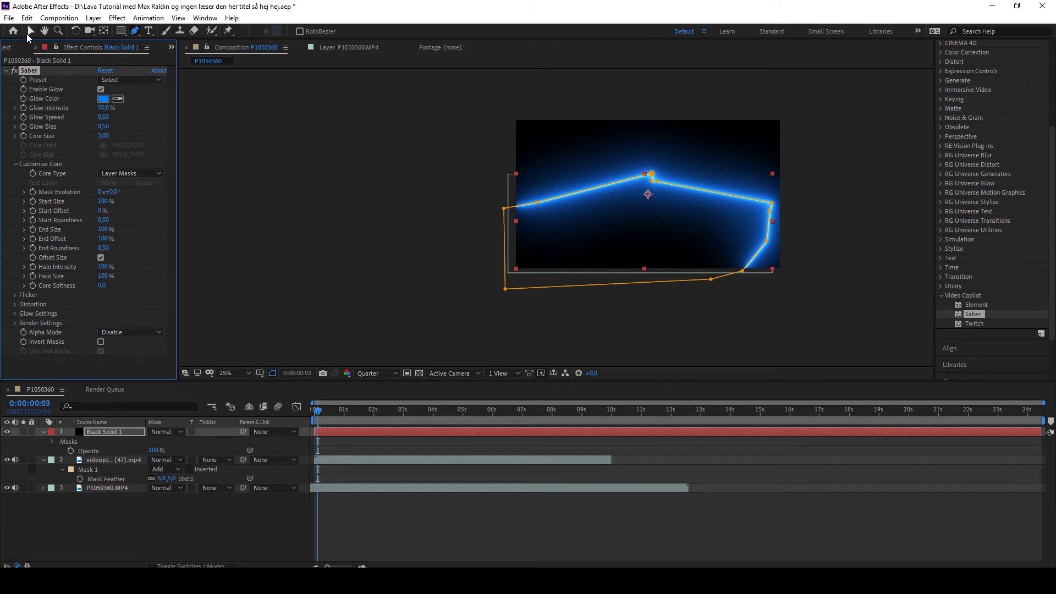
{"action": "left_click", "coordinate": [30, 31]}
{"action": "left_click", "coordinate": [351, 178]}
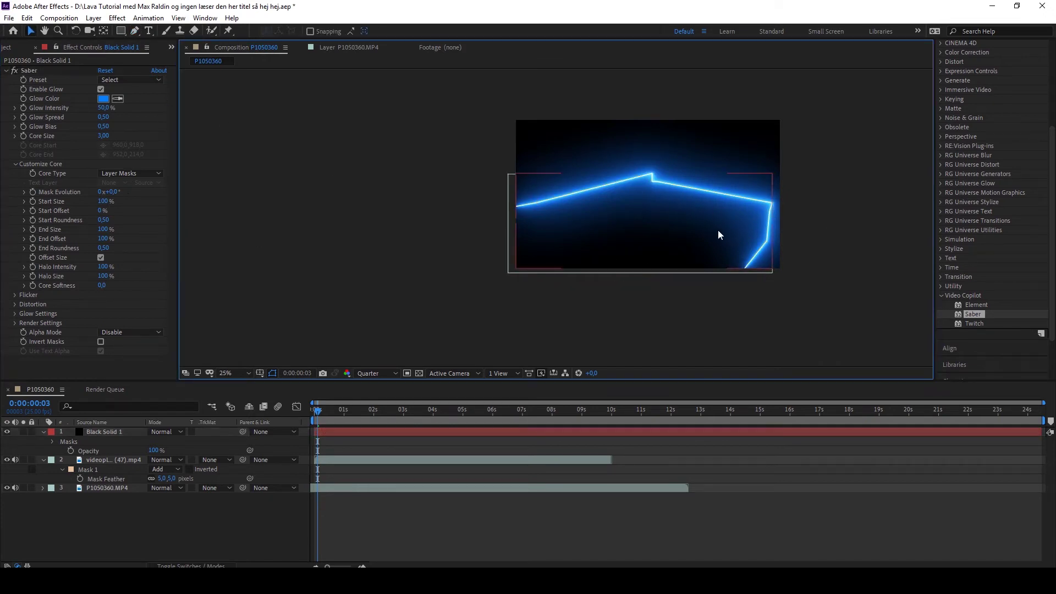
Compare the Add and Screen blending modes on the black solid, settle on Add, and deselect the layer
{"action": "left_click", "coordinate": [174, 431]}
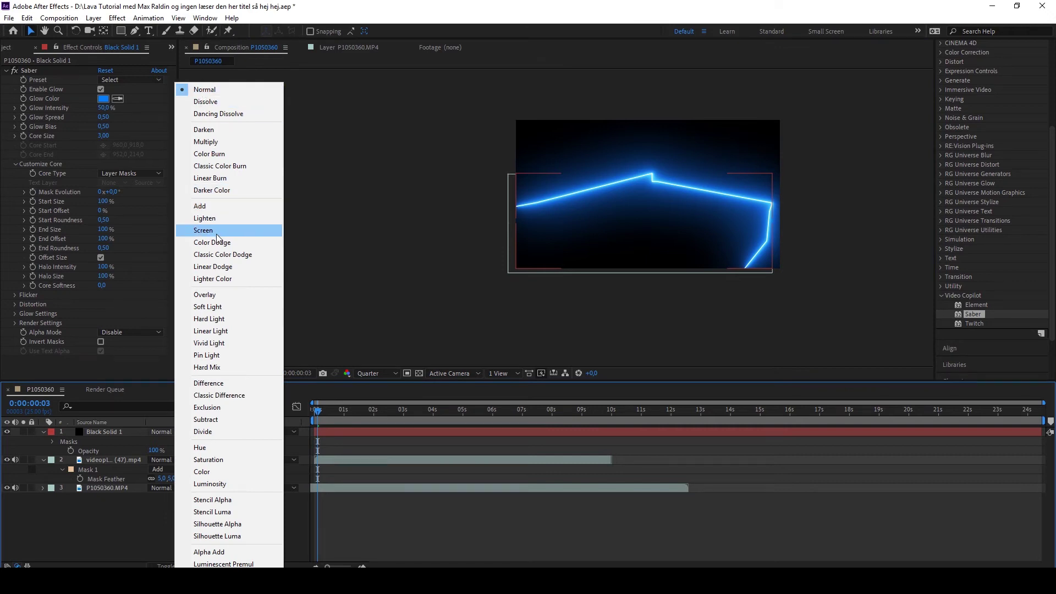
{"action": "left_click", "coordinate": [211, 206]}
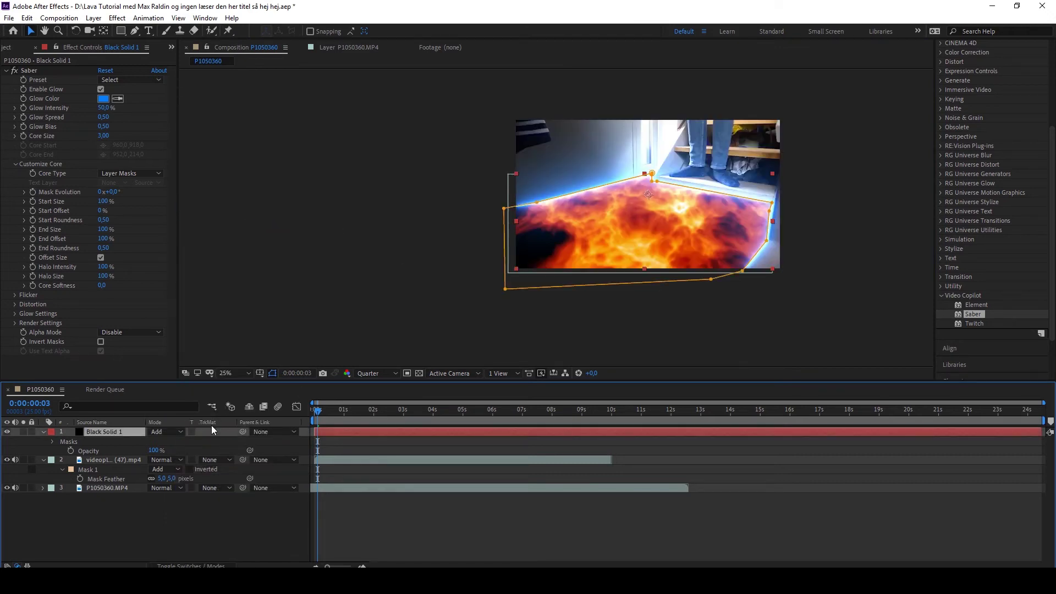
{"action": "left_click", "coordinate": [171, 431]}
{"action": "left_click", "coordinate": [222, 229]}
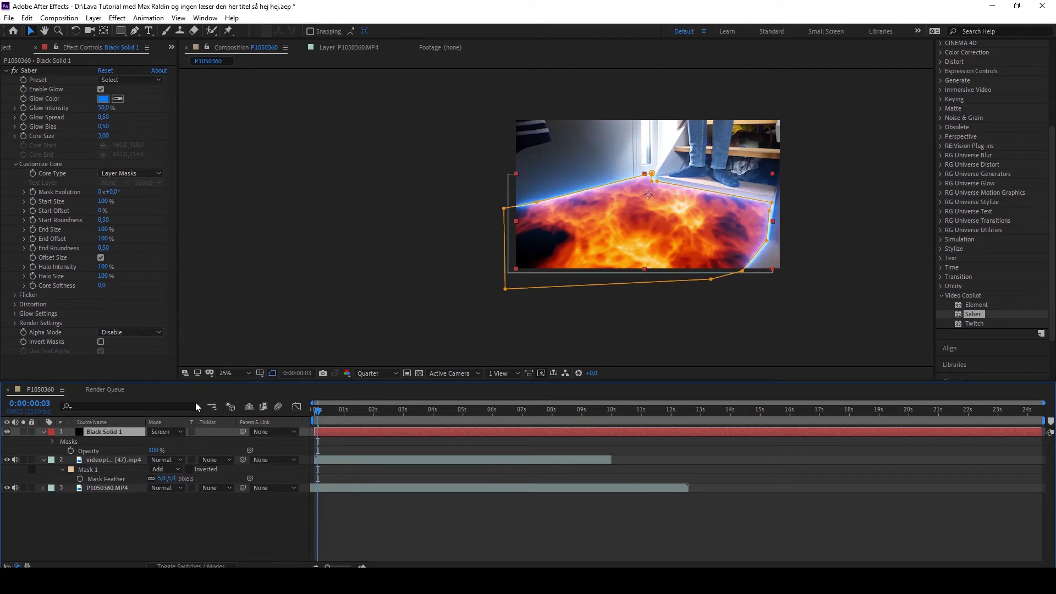
{"action": "left_click", "coordinate": [176, 430]}
{"action": "left_click", "coordinate": [212, 207]}
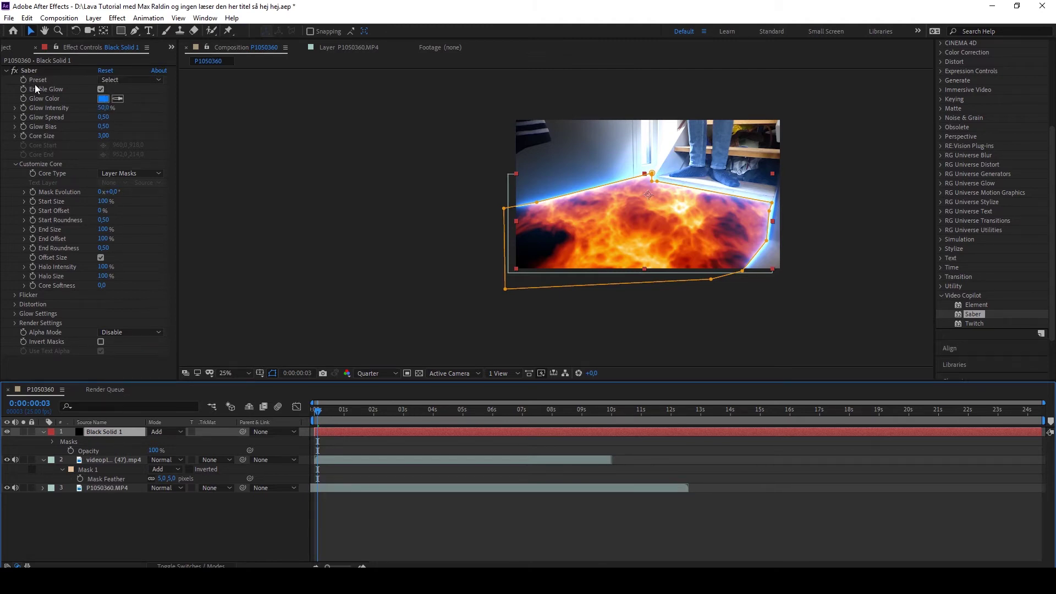
{"action": "left_click", "coordinate": [337, 231]}
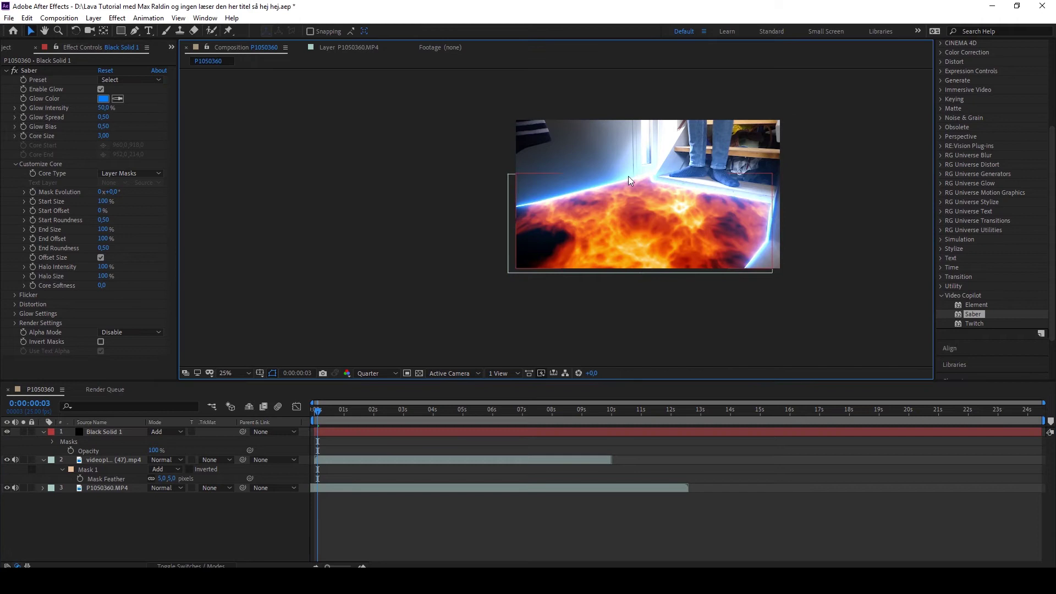
Try the Fire and Neon presets on the Saber effect
{"action": "left_click", "coordinate": [132, 81]}
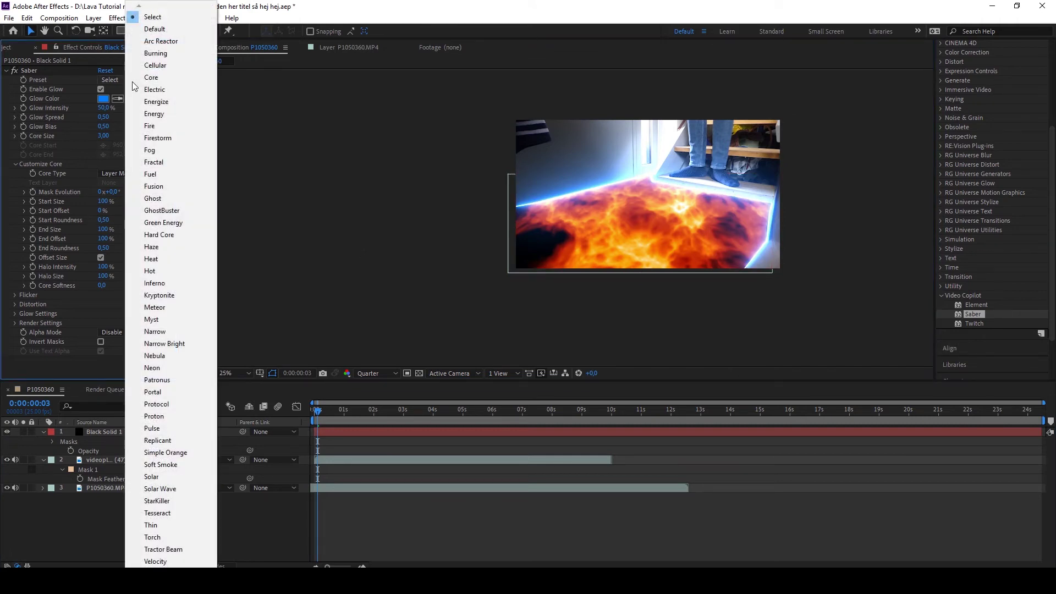
{"action": "left_click", "coordinate": [153, 126]}
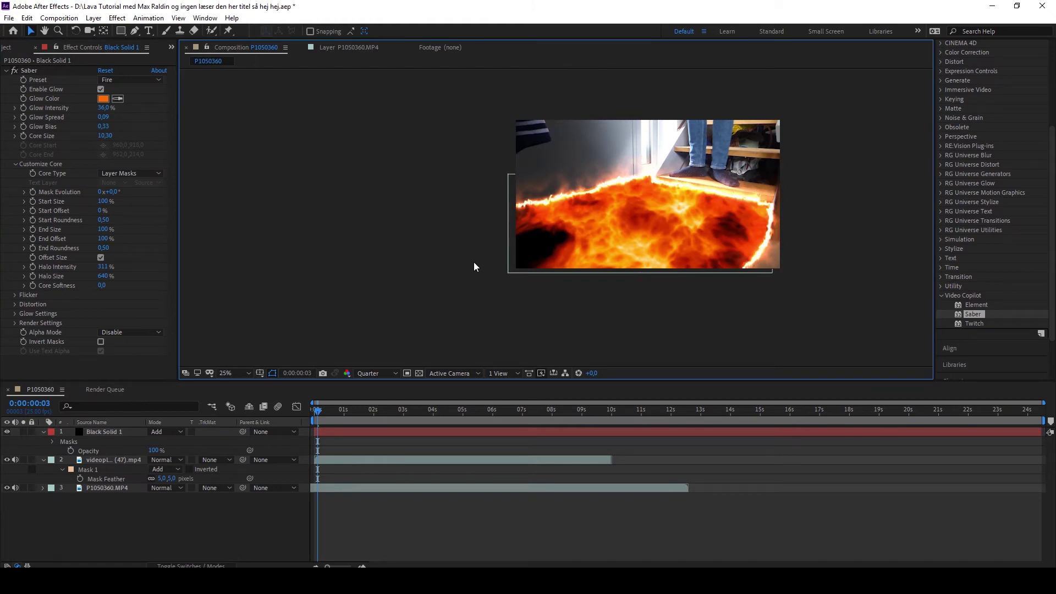
{"action": "left_click", "coordinate": [121, 80]}
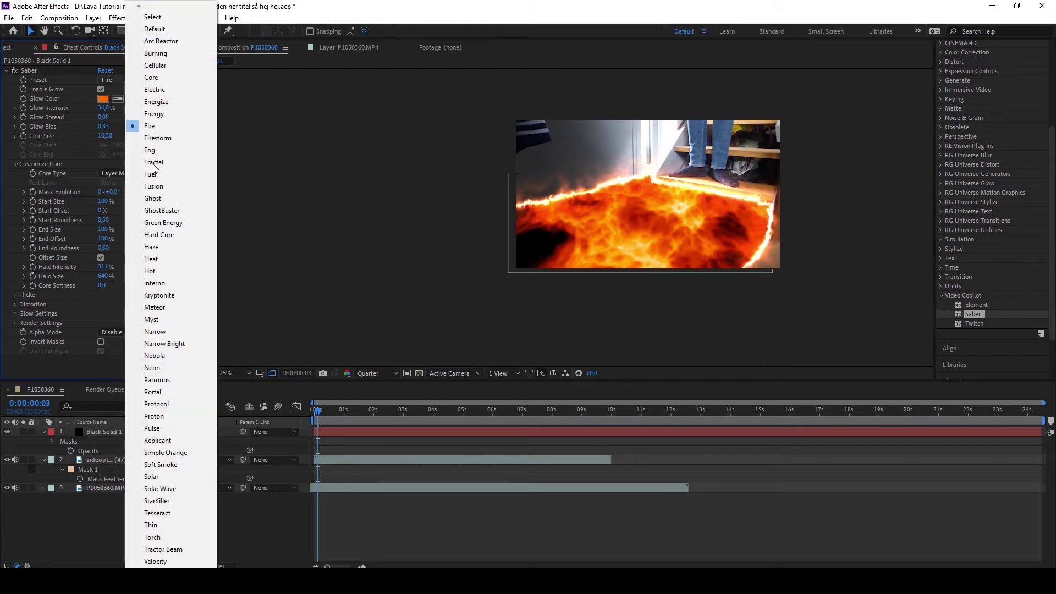
{"action": "left_click", "coordinate": [180, 367]}
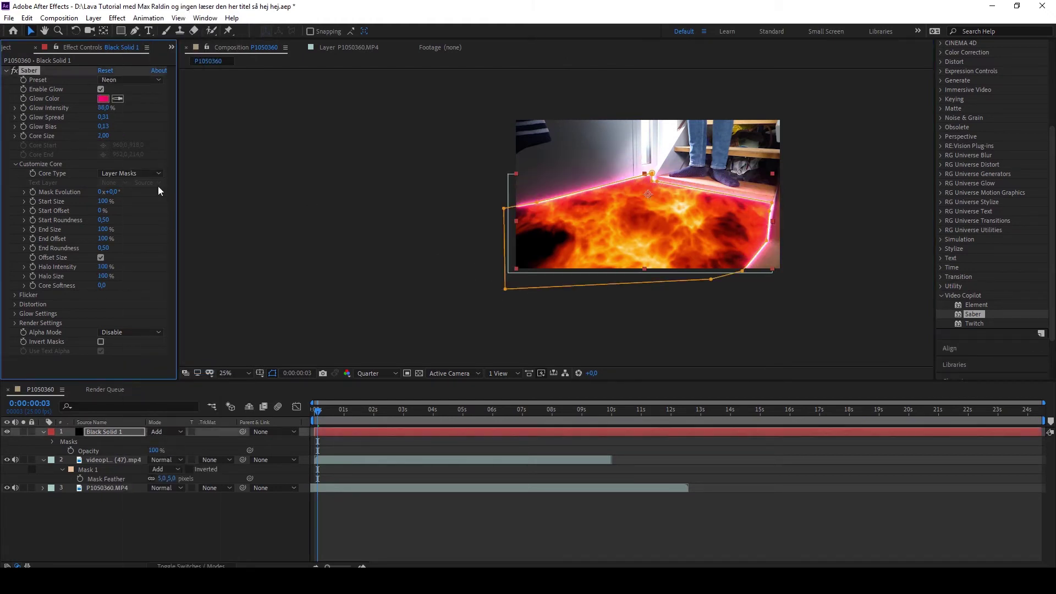
Apply Saber's Hard Core preset and set its glow color to orange FF8400
{"action": "left_click", "coordinate": [117, 81]}
{"action": "left_click", "coordinate": [165, 236]}
{"action": "left_click", "coordinate": [480, 208]}
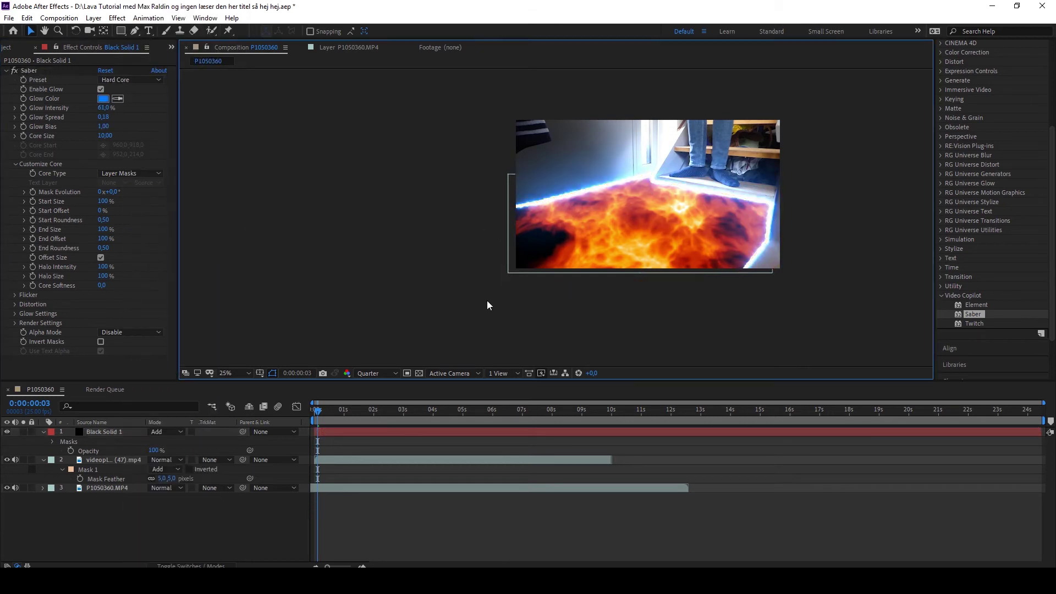
{"action": "left_click", "coordinate": [105, 105]}
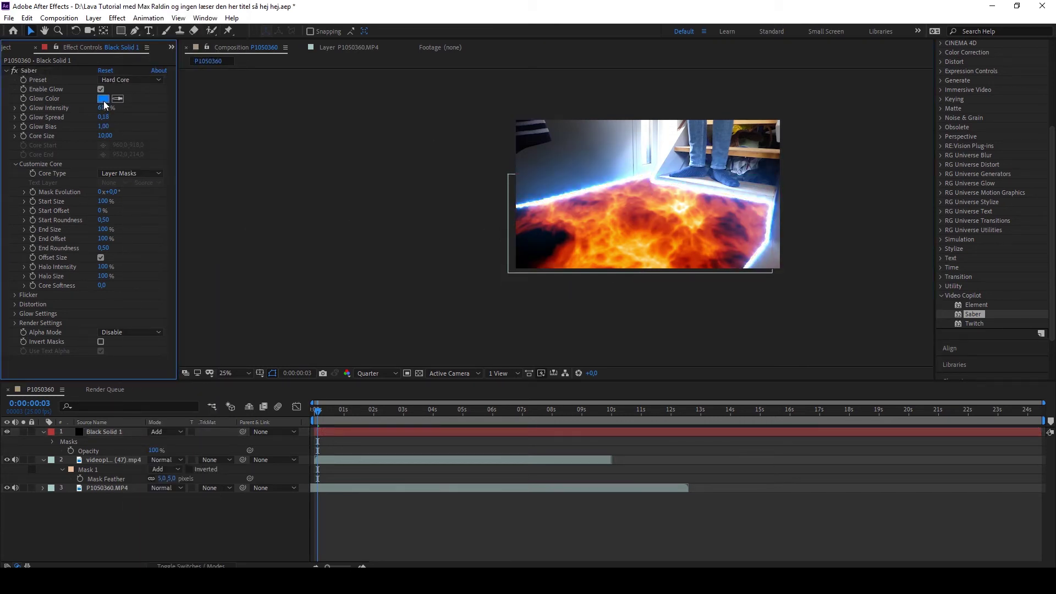
{"action": "left_click_drag", "start_coordinate": [180, 225], "coordinate": [179, 269]}
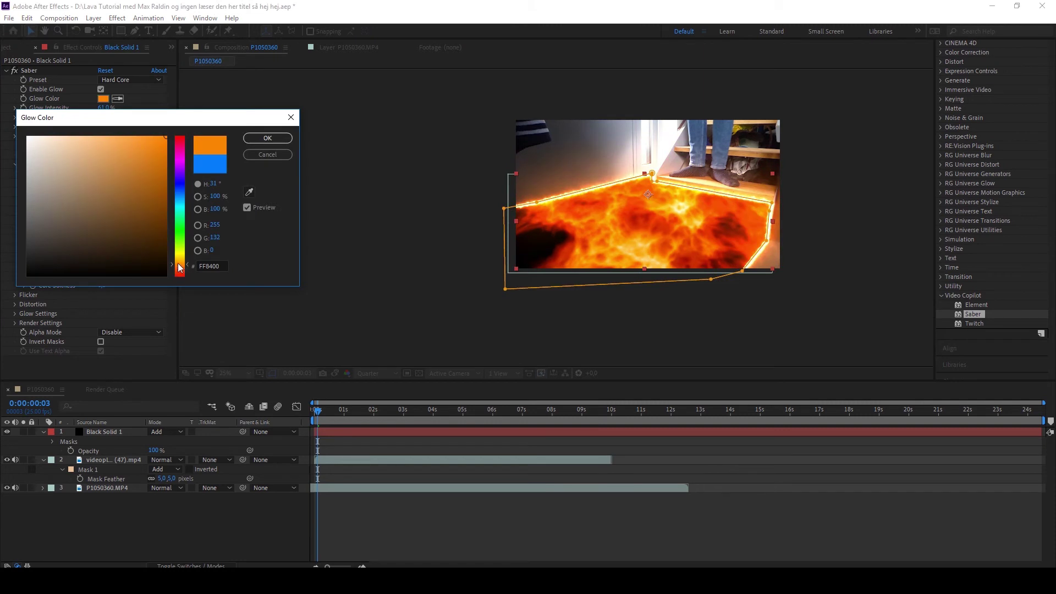
{"action": "left_click", "coordinate": [254, 139]}
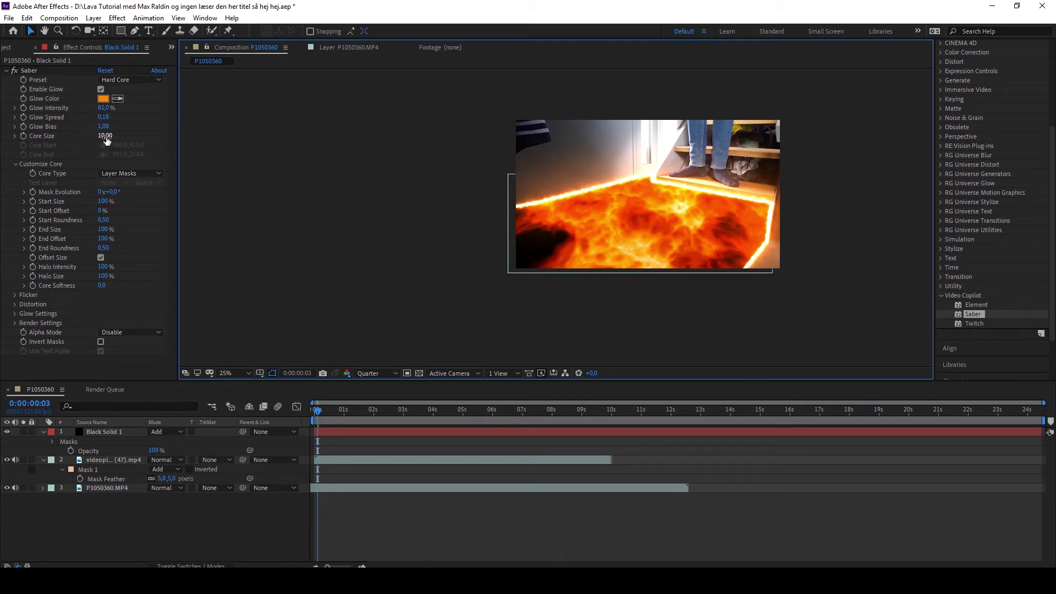
Reduce Saber's Core Size to 2.30 and deselect the solid
{"action": "left_click_drag", "start_coordinate": [103, 135], "coordinate": [28, 147]}
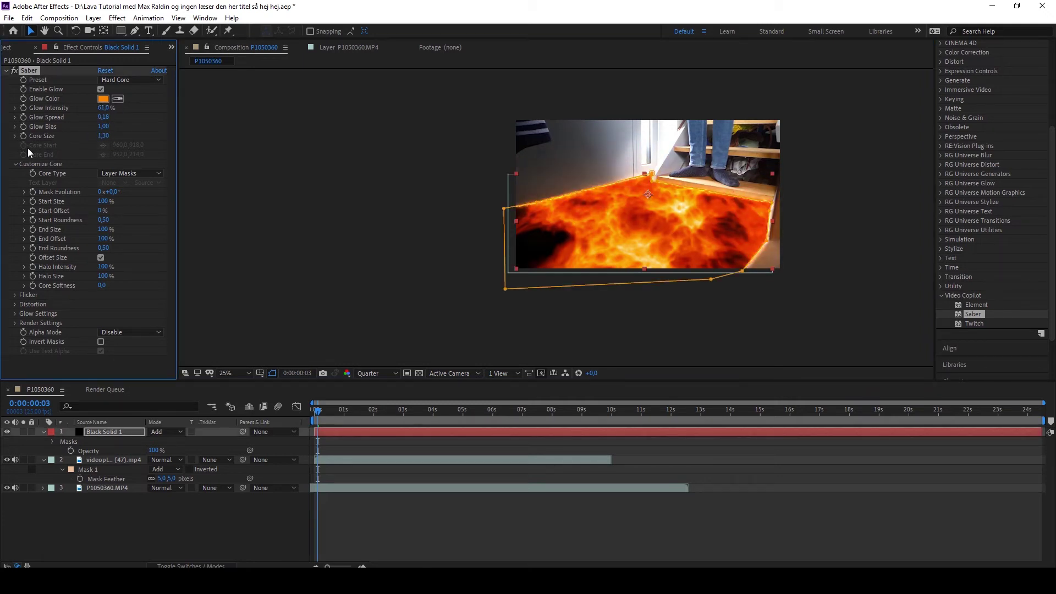
{"action": "left_click", "coordinate": [312, 203]}
{"action": "left_click_drag", "start_coordinate": [103, 135], "coordinate": [112, 134]}
{"action": "left_click", "coordinate": [352, 185]}
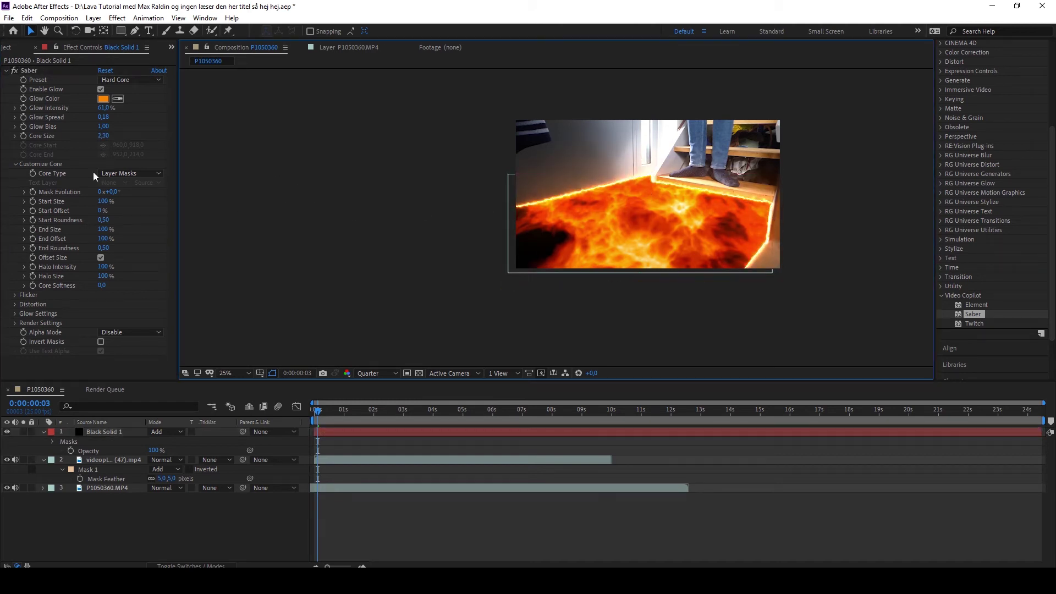
{"action": "left_click", "coordinate": [104, 136]}
{"action": "left_click", "coordinate": [378, 183]}
{"action": "left_click", "coordinate": [642, 236]}
{"action": "left_click", "coordinate": [523, 361]}
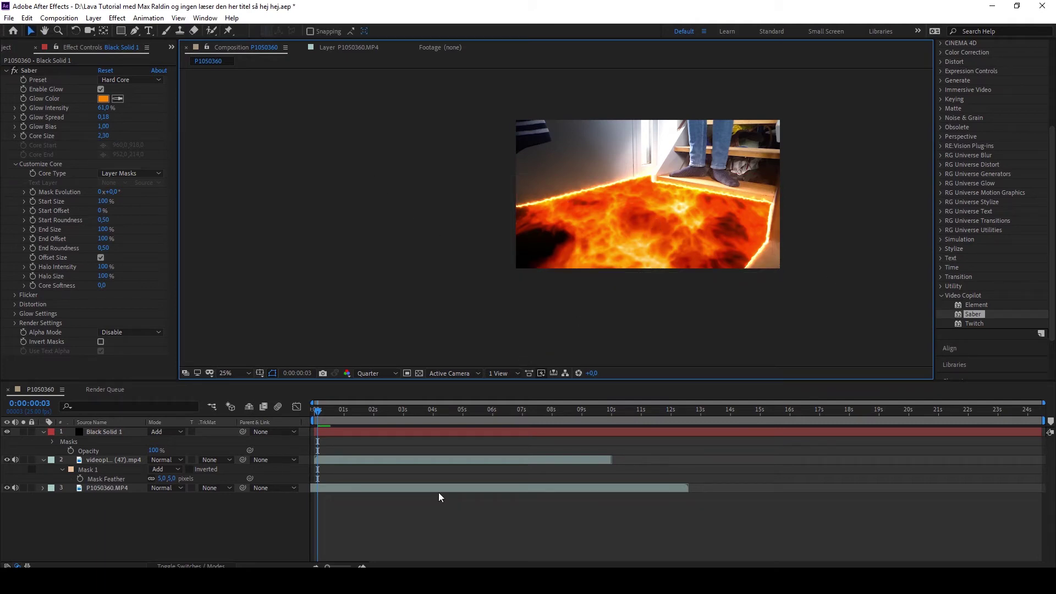
Scrub through the opening frames to examine the glowing edge along the wall and stair
{"action": "left_click", "coordinate": [324, 412]}
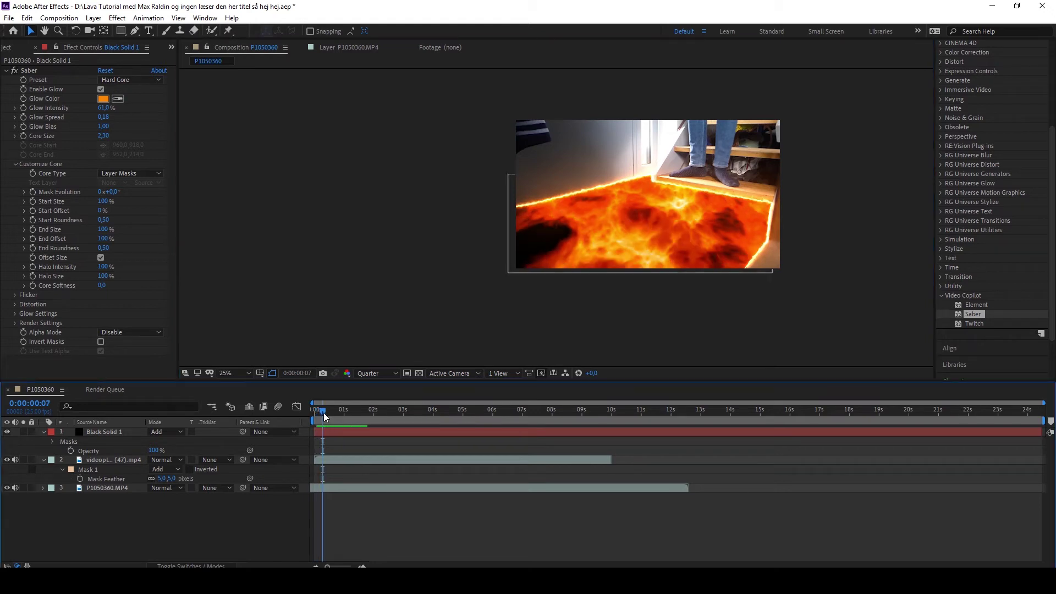
{"action": "key", "text": "space"}
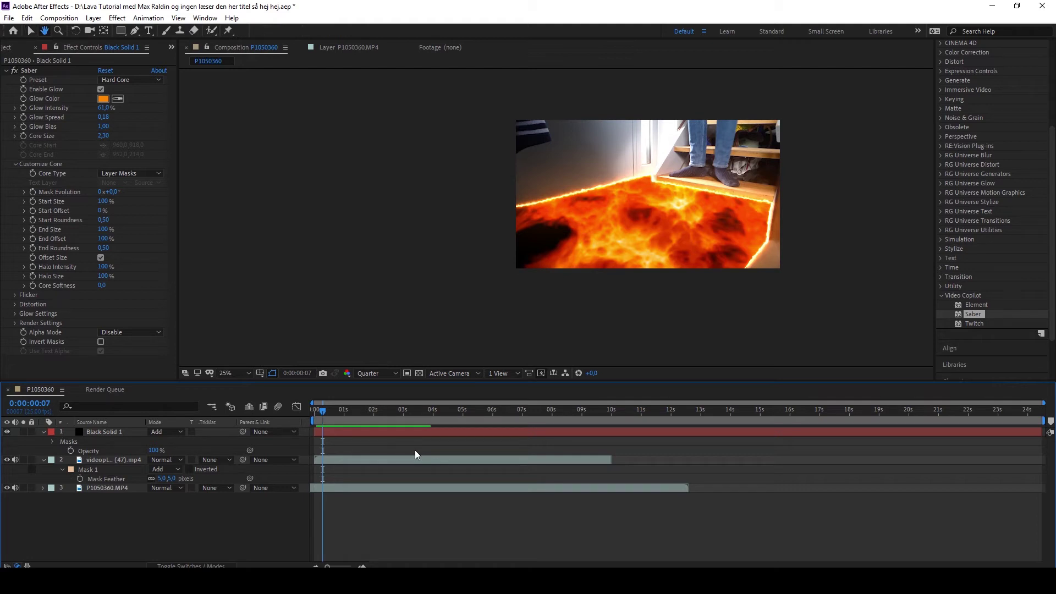
{"action": "key", "text": "Page_Up"}
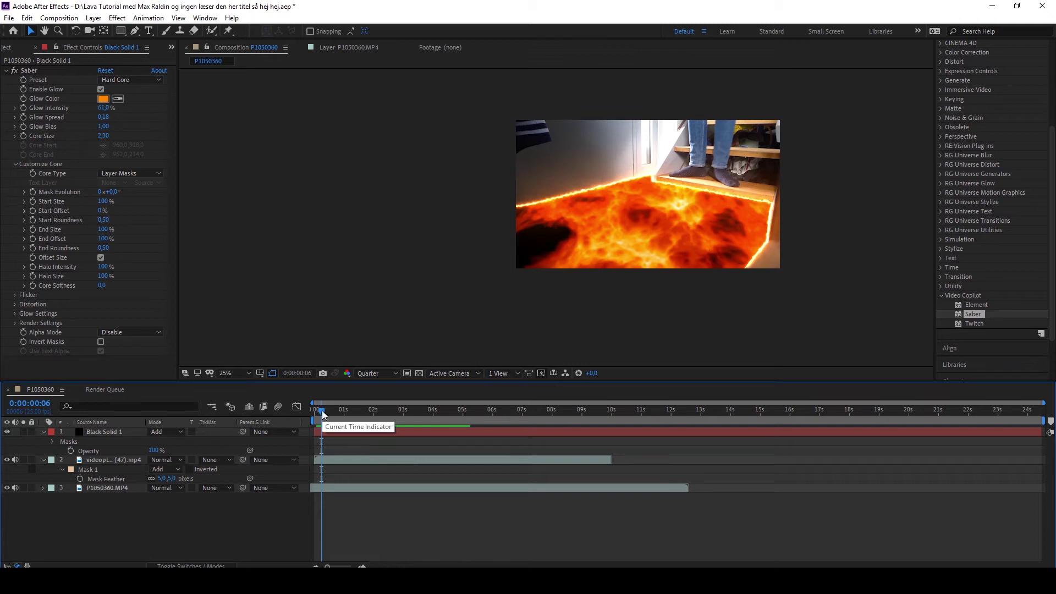
{"action": "mouse_move", "coordinate": [322, 410]}
{"action": "left_mouse_down"}
{"action": "mouse_move", "coordinate": [403, 408]}
{"action": "mouse_move", "coordinate": [328, 420]}
{"action": "left_mouse_up"}
{"action": "scroll", "coordinate": [813, 246], "scroll_direction": "up", "scroll_amount": 2}
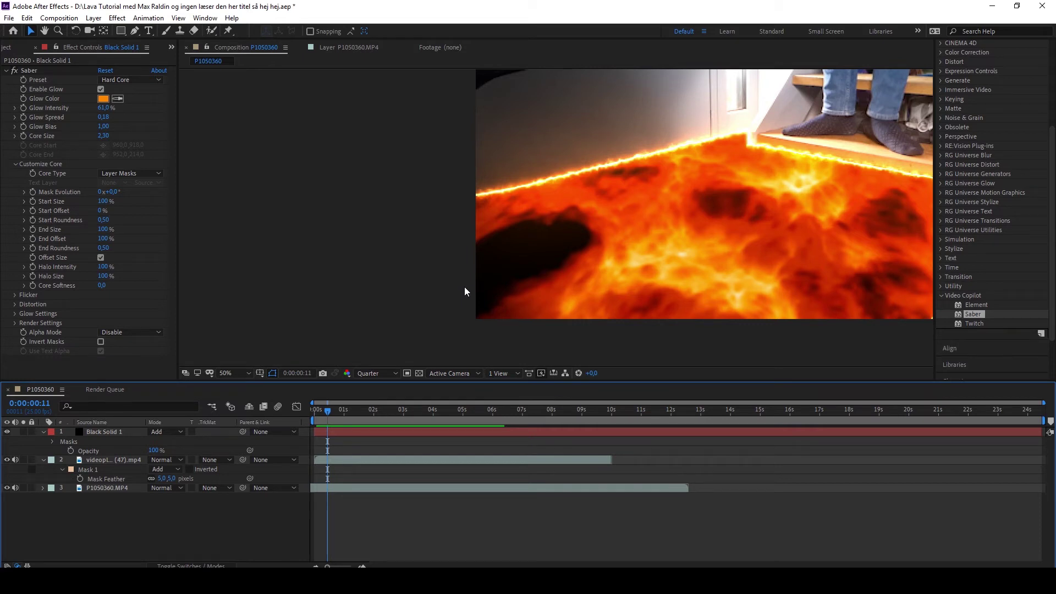
{"action": "left_click_drag", "start_coordinate": [329, 417], "coordinate": [324, 419]}
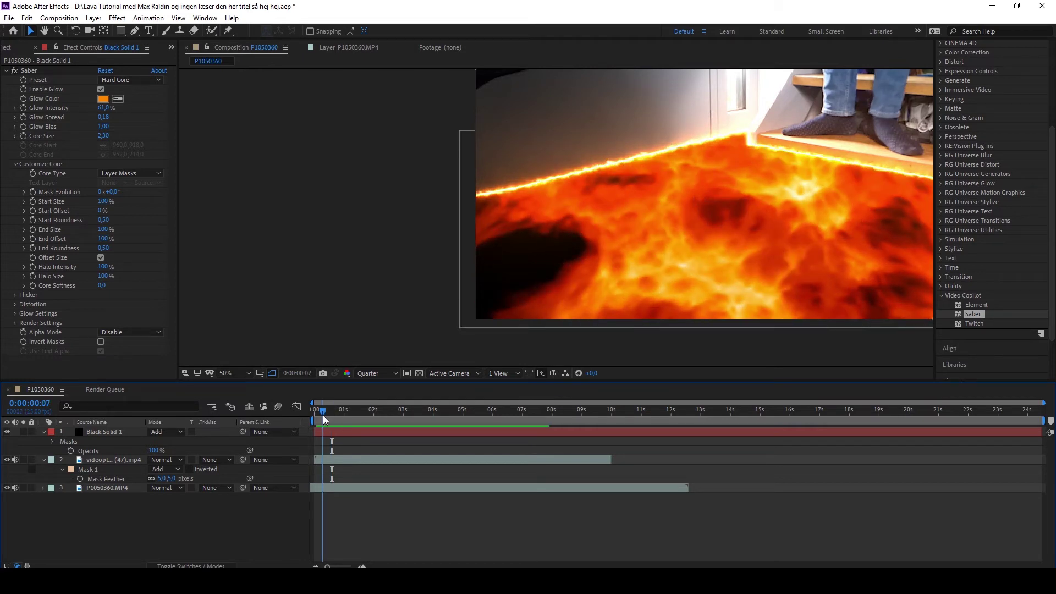
{"action": "scroll", "coordinate": [546, 296], "scroll_direction": "down", "scroll_amount": 2}
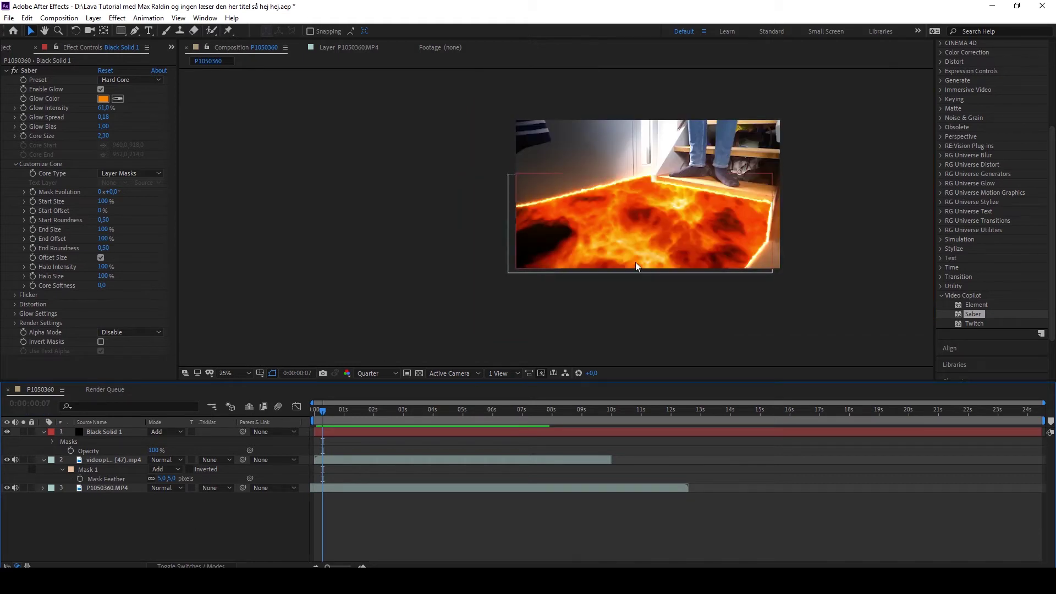
Add a second black solid above all the other layers and leave it selected
{"action": "key", "text": "space"}
{"action": "left_click_drag", "start_coordinate": [678, 251], "coordinate": [569, 291]}
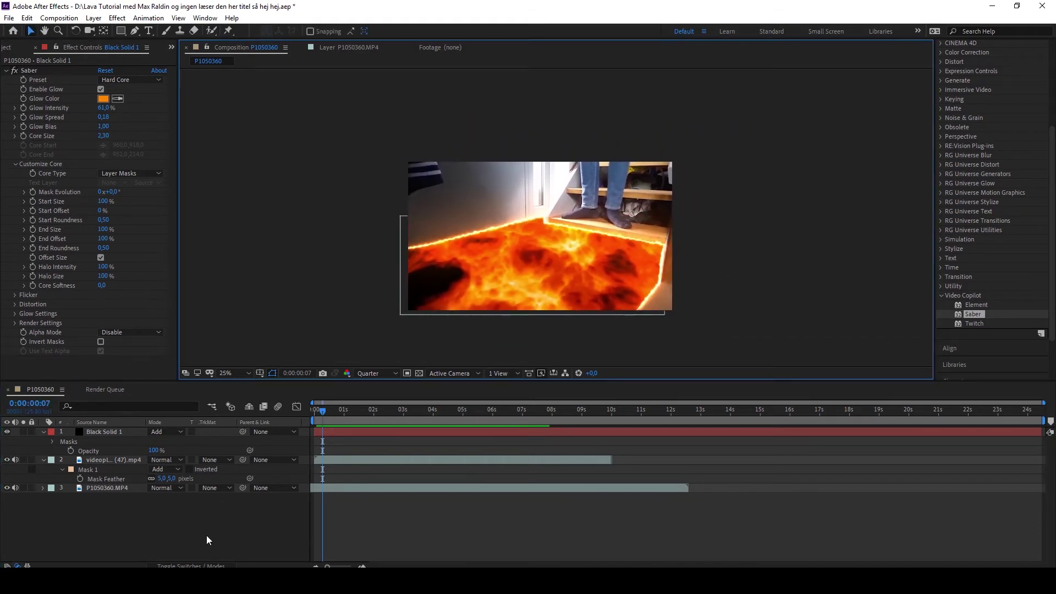
{"action": "right_click", "coordinate": [182, 535]}
{"action": "mouse_move", "coordinate": [217, 415]}
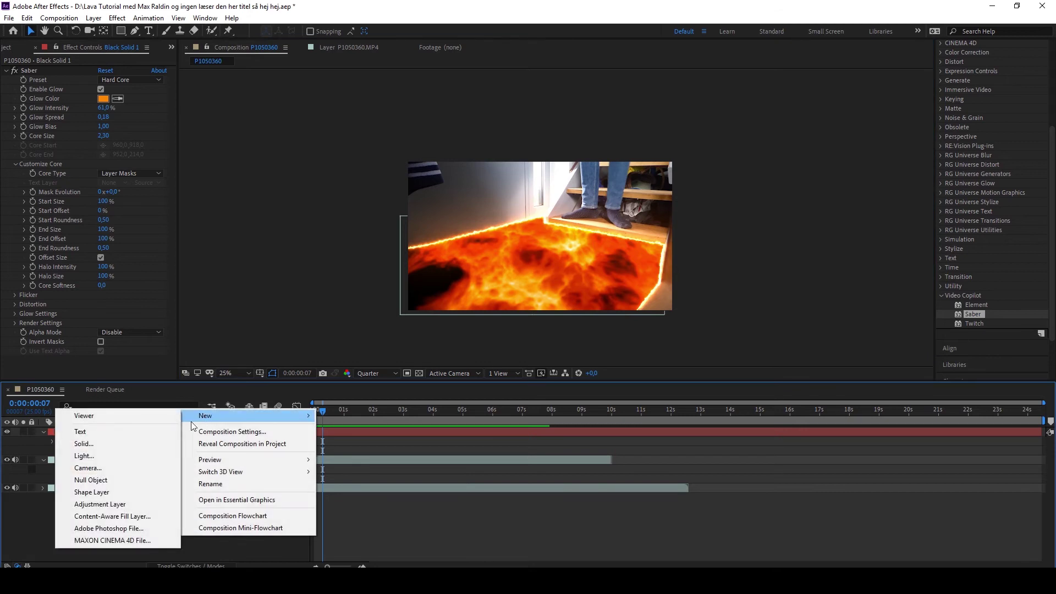
{"action": "left_click", "coordinate": [127, 445]}
{"action": "left_click", "coordinate": [568, 388]}
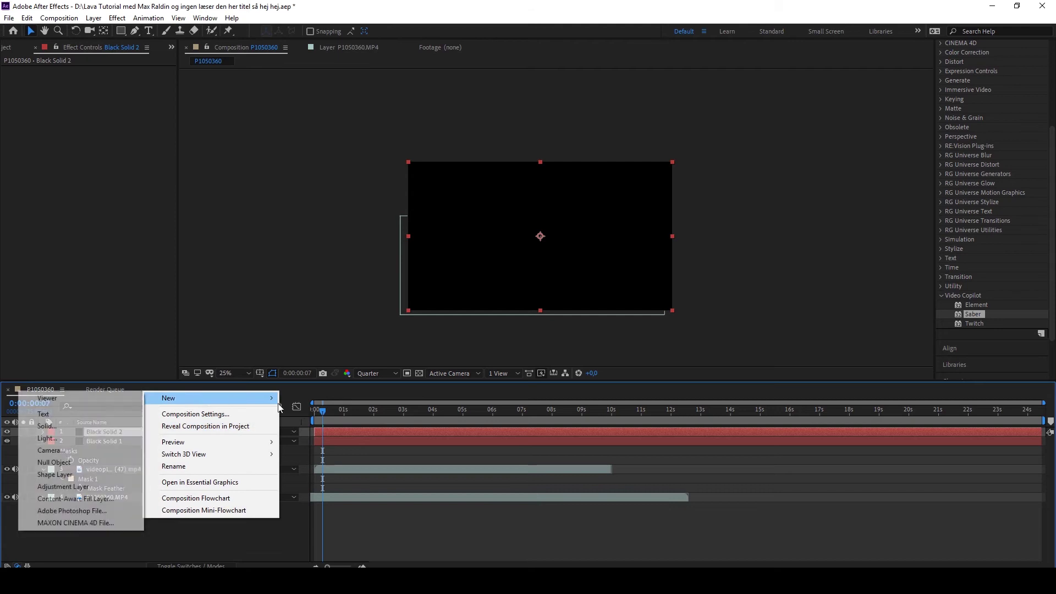
{"action": "left_click", "coordinate": [193, 529]}
{"action": "left_click", "coordinate": [124, 431]}
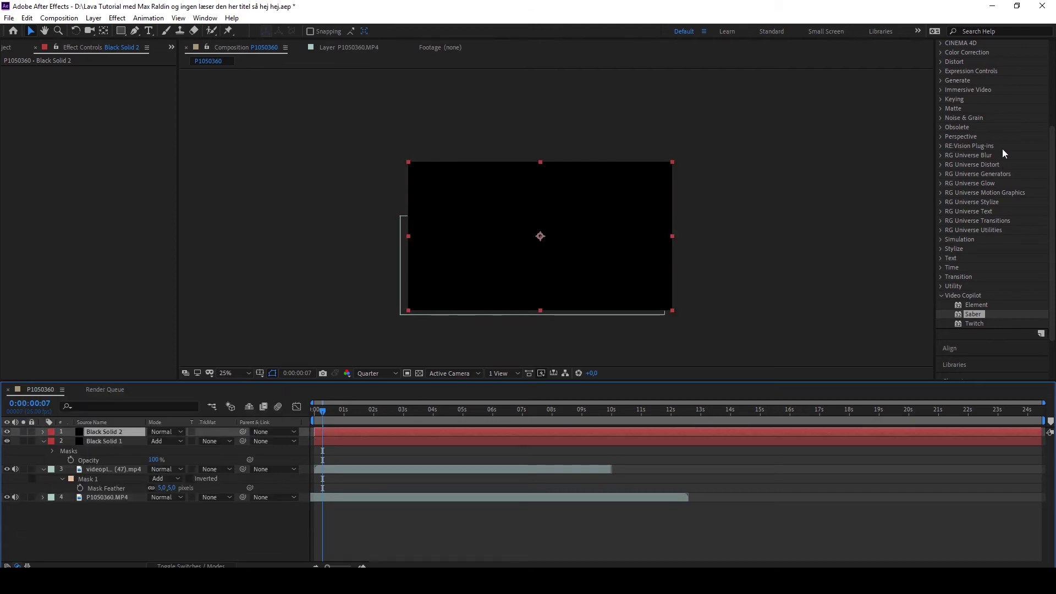
Find the CC Light Rays effect, apply it to the new solid, and turn off Color from Source
{"action": "scroll", "coordinate": [1034, 187], "scroll_direction": "up", "scroll_amount": 3}
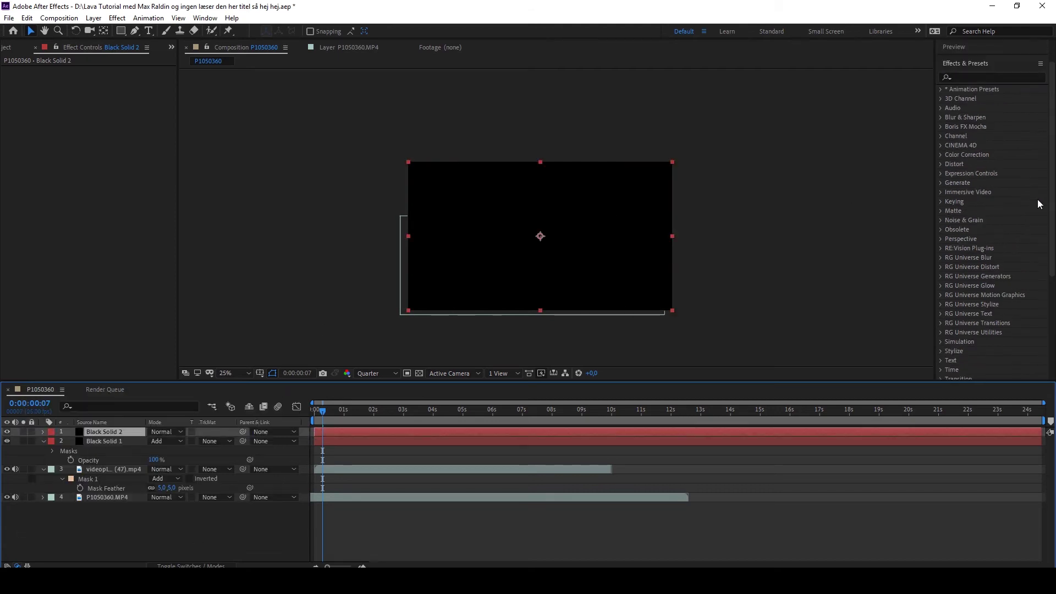
{"action": "left_click", "coordinate": [969, 64]}
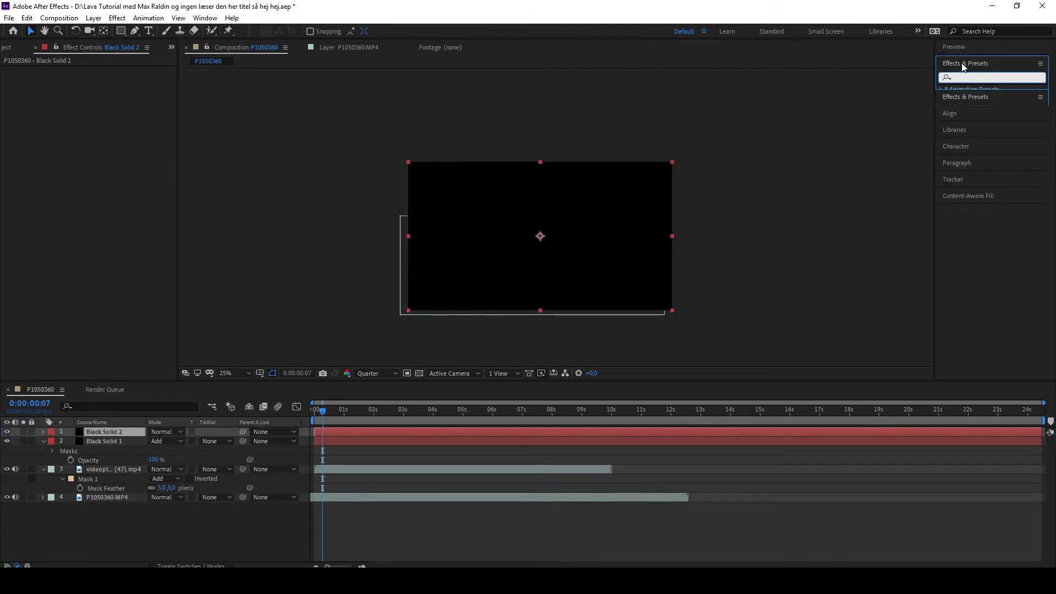
{"action": "left_click", "coordinate": [986, 100]}
{"action": "left_click", "coordinate": [977, 108]}
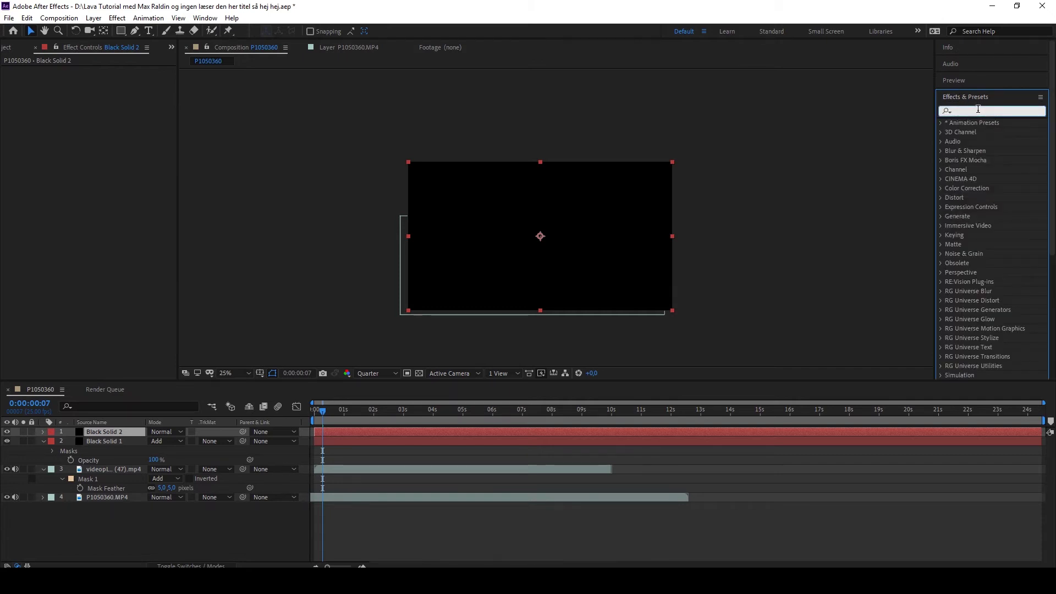
{"action": "type", "text": "light ray"}
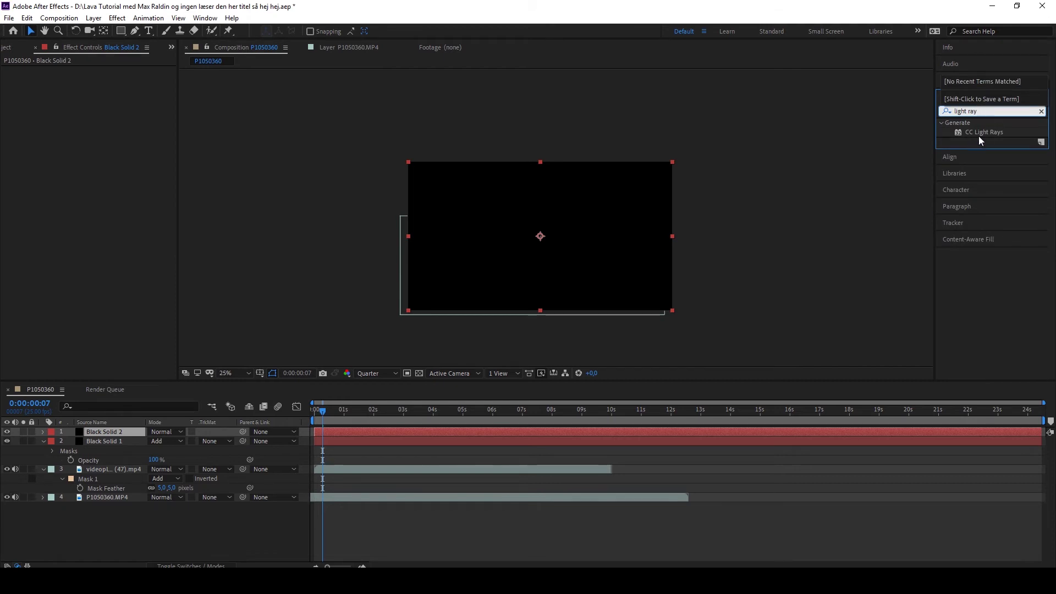
{"action": "left_click_drag", "start_coordinate": [984, 132], "coordinate": [601, 237]}
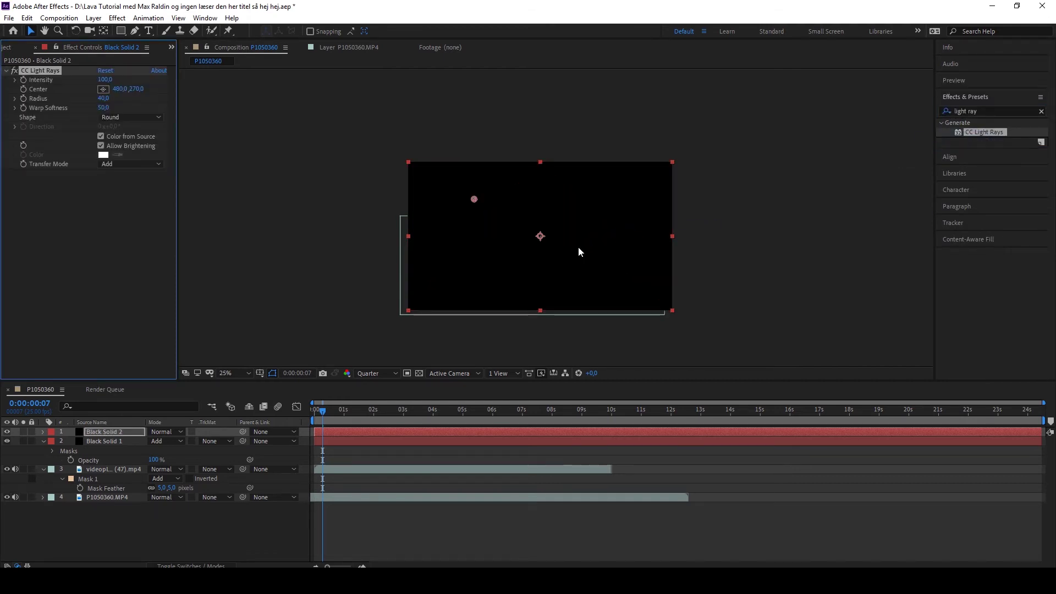
{"action": "left_click", "coordinate": [101, 136]}
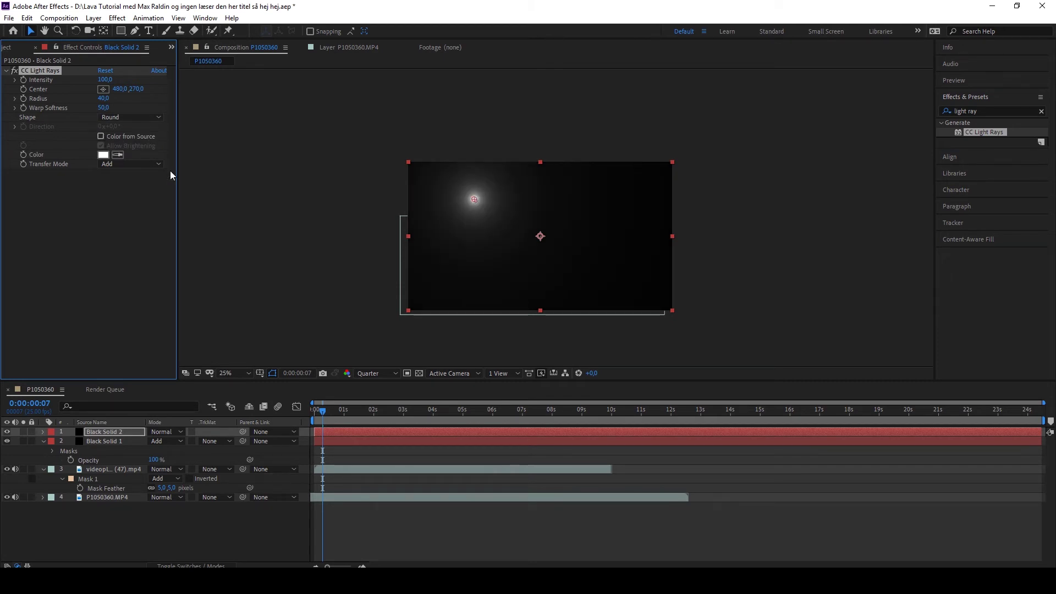
Move the light rays' center to about 696, 414 on the wall and set their color to yellow-orange FFB400
{"action": "left_click_drag", "start_coordinate": [473, 200], "coordinate": [556, 218]}
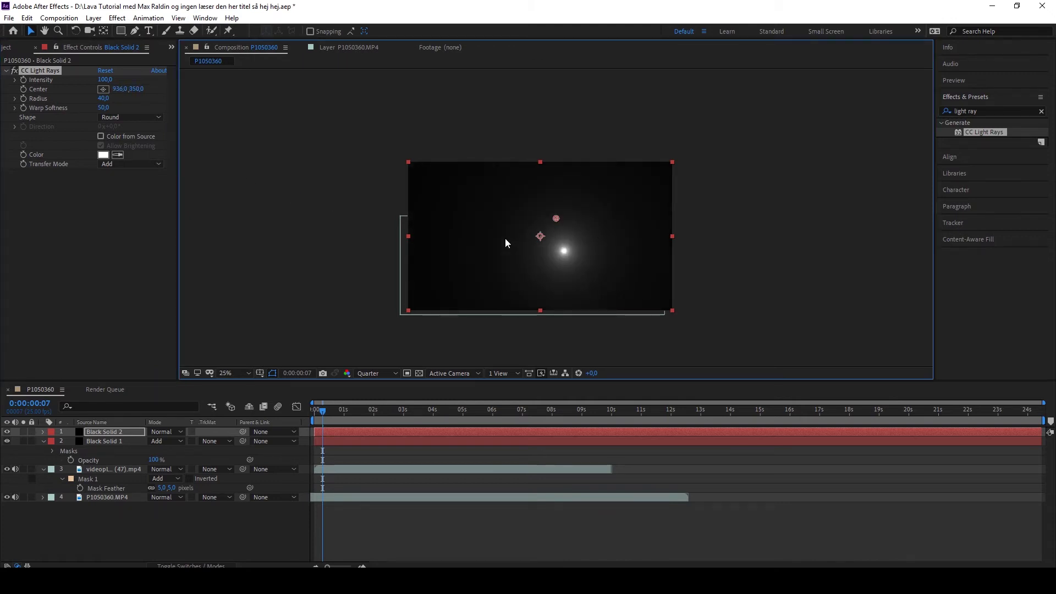
{"action": "left_click", "coordinate": [103, 155]}
{"action": "left_click", "coordinate": [182, 265]}
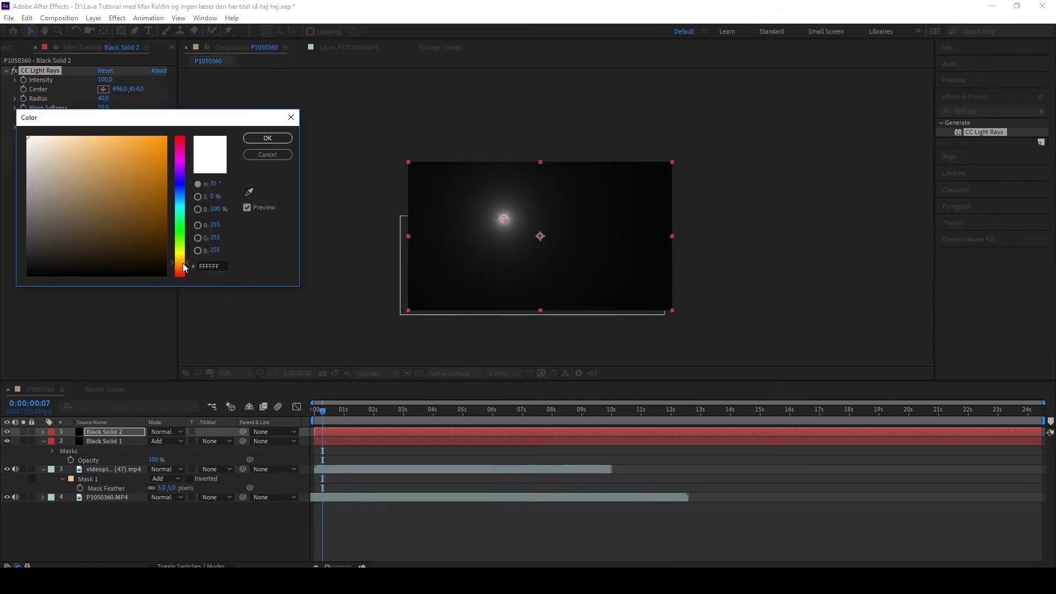
{"action": "left_click", "coordinate": [166, 137]}
{"action": "left_click", "coordinate": [187, 264]}
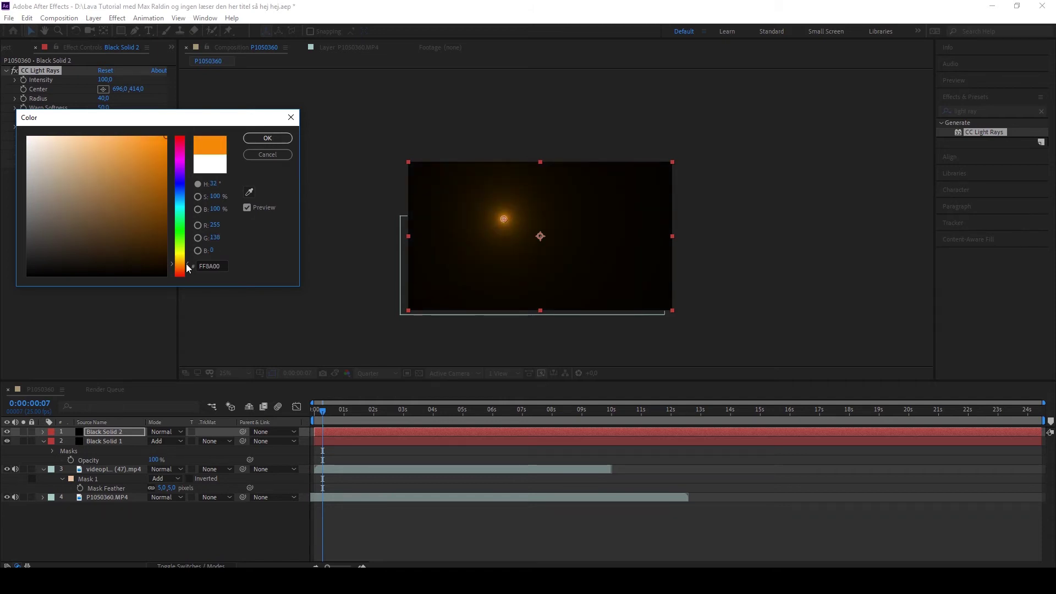
{"action": "left_click_drag", "start_coordinate": [187, 263], "coordinate": [186, 260]}
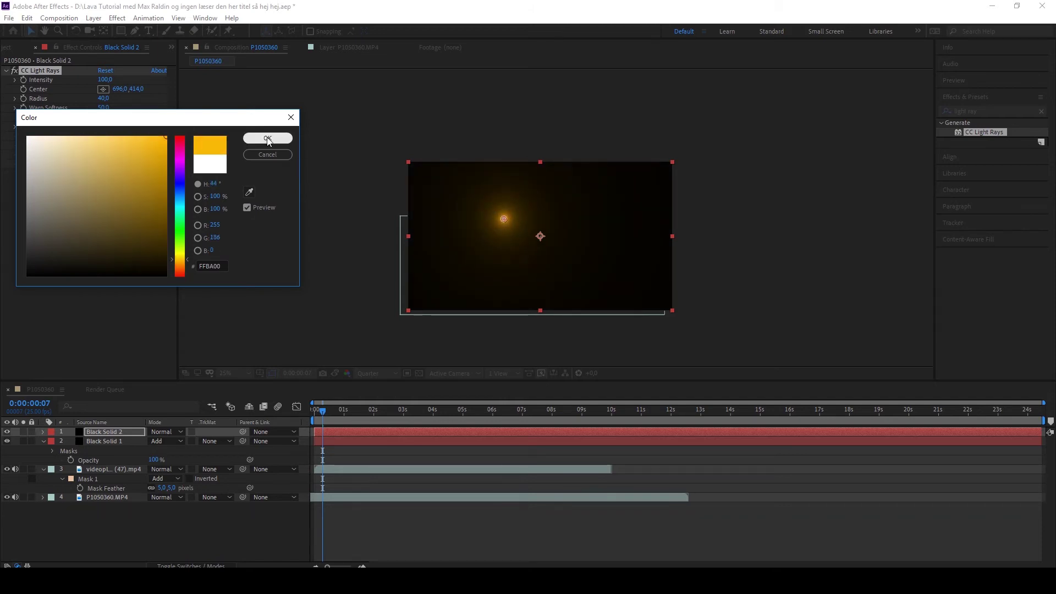
{"action": "left_click", "coordinate": [179, 263]}
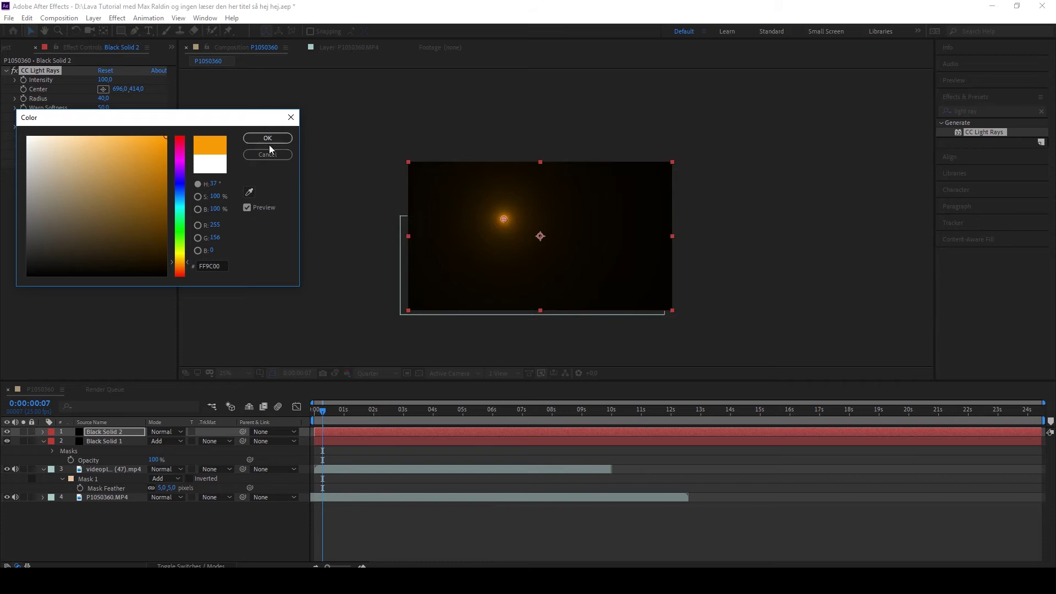
{"action": "left_click", "coordinate": [179, 264]}
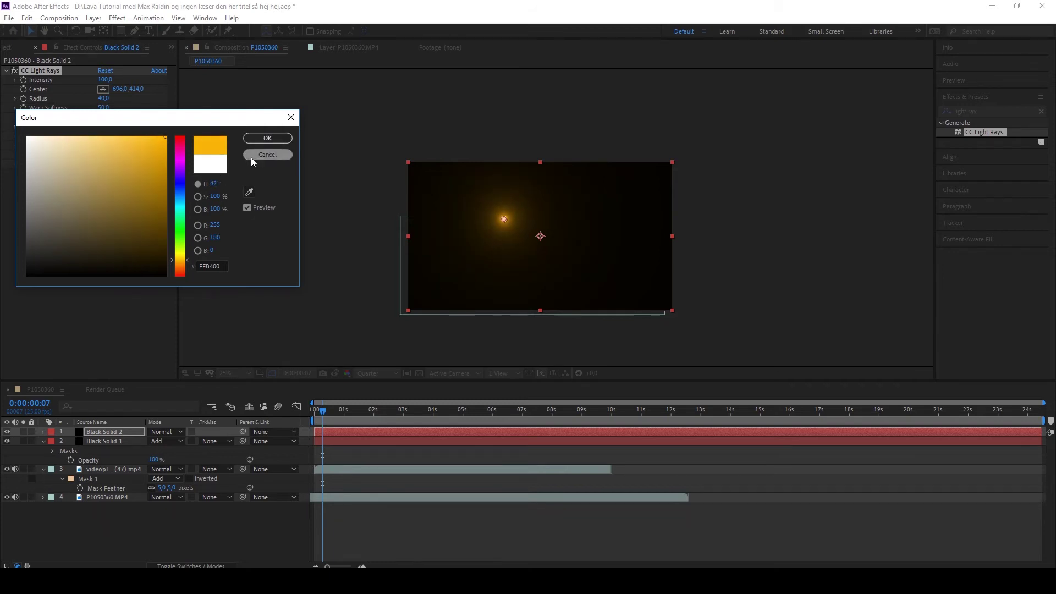
{"action": "left_click", "coordinate": [268, 138]}
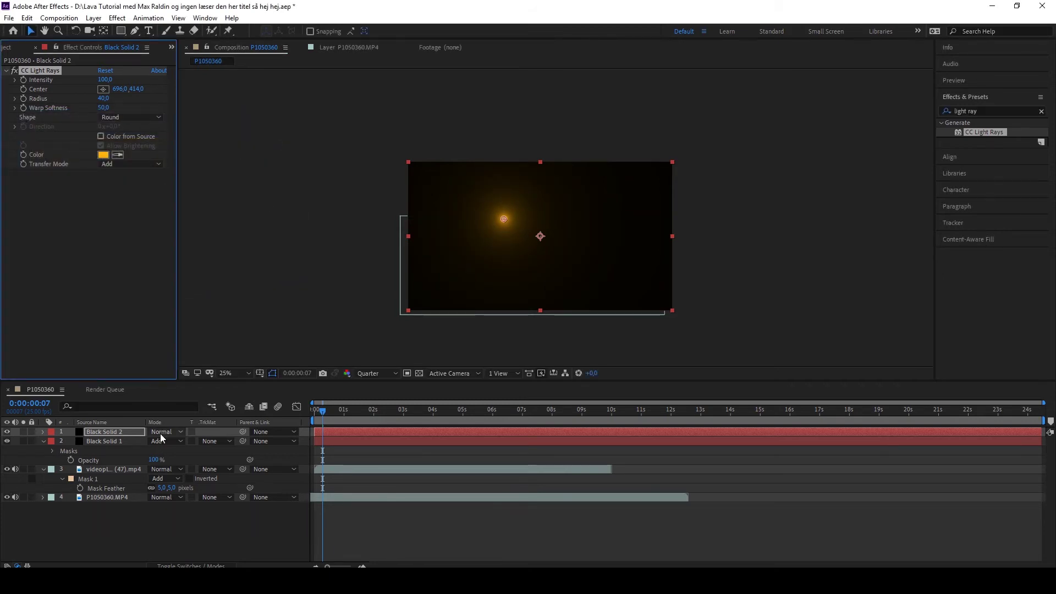
Try the Add blending mode on the light rays solid, settle on Screen, and deselect the layer
{"action": "left_click", "coordinate": [162, 432]}
{"action": "left_click", "coordinate": [212, 209]}
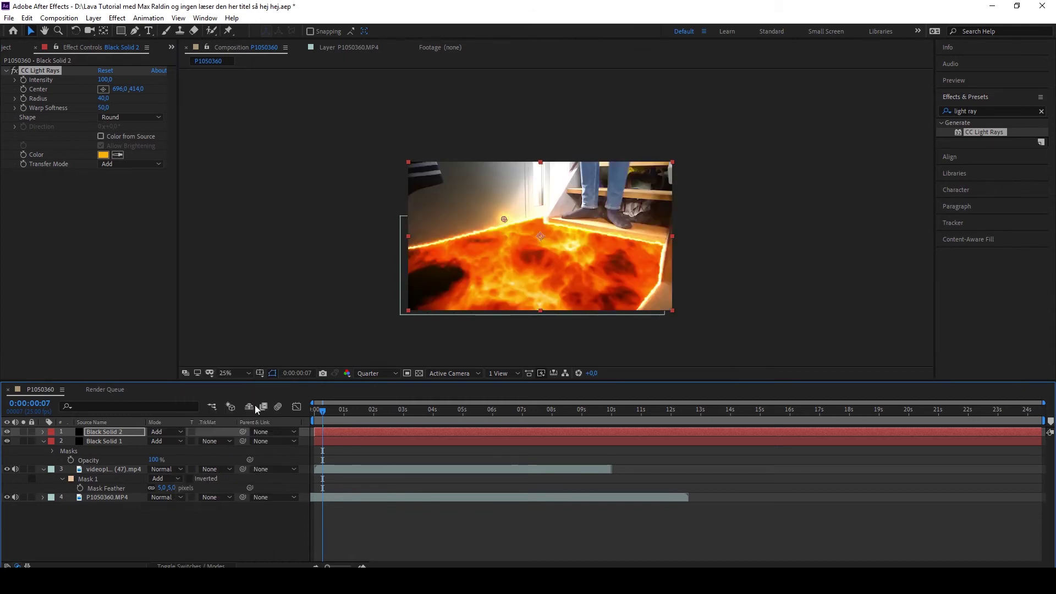
{"action": "left_click", "coordinate": [165, 432]}
{"action": "left_click", "coordinate": [220, 229]}
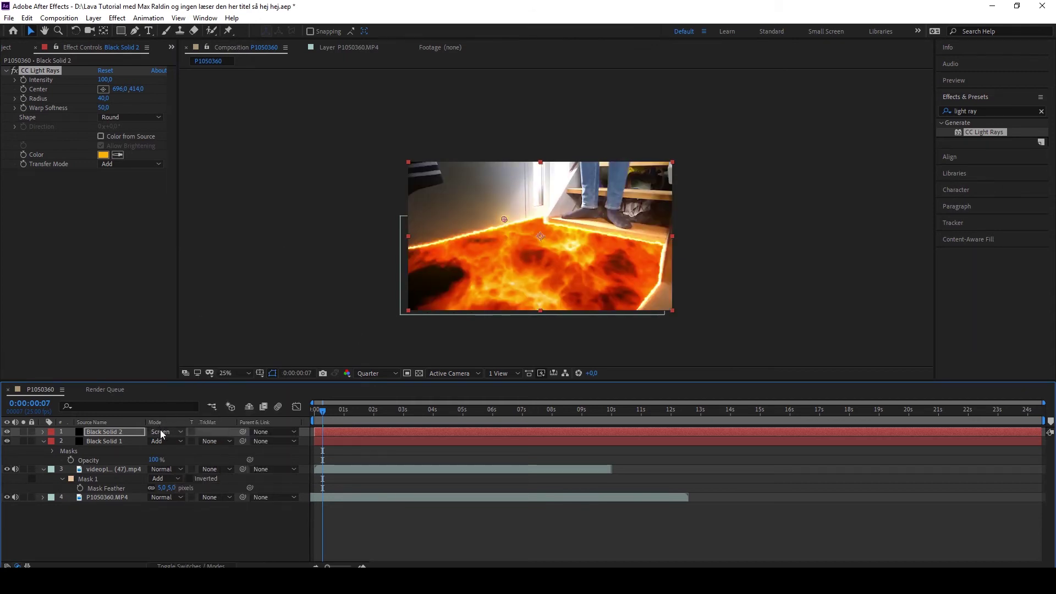
{"action": "left_click", "coordinate": [161, 435]}
{"action": "left_click", "coordinate": [116, 220]}
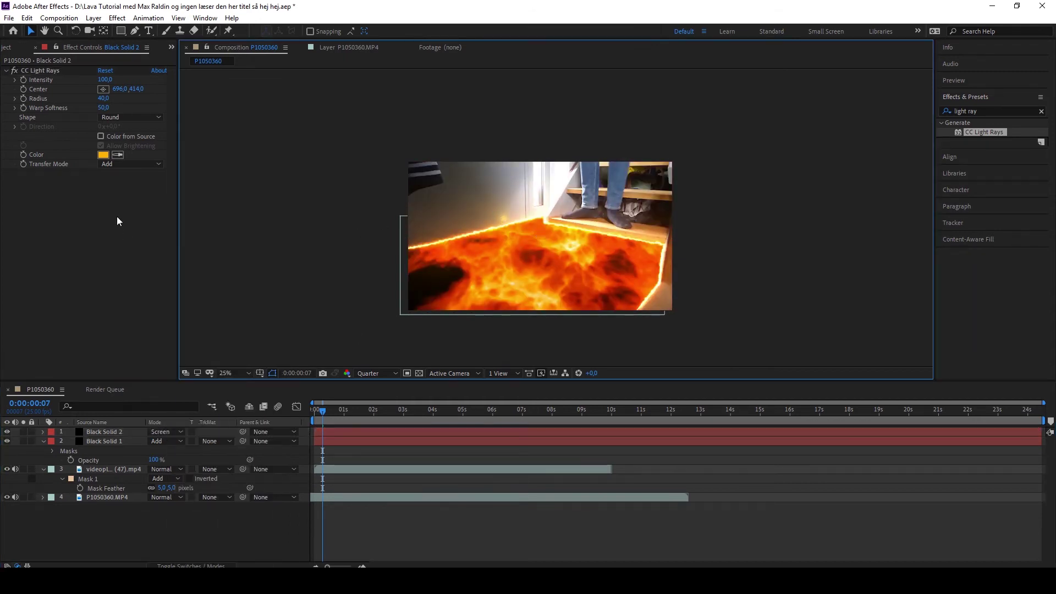
Center the light rays on the lava at about 900, 846 and set Intensity to 415, Radius to 60 and Warp Softness to 400
{"action": "left_click", "coordinate": [49, 74]}
{"action": "left_click", "coordinate": [45, 72]}
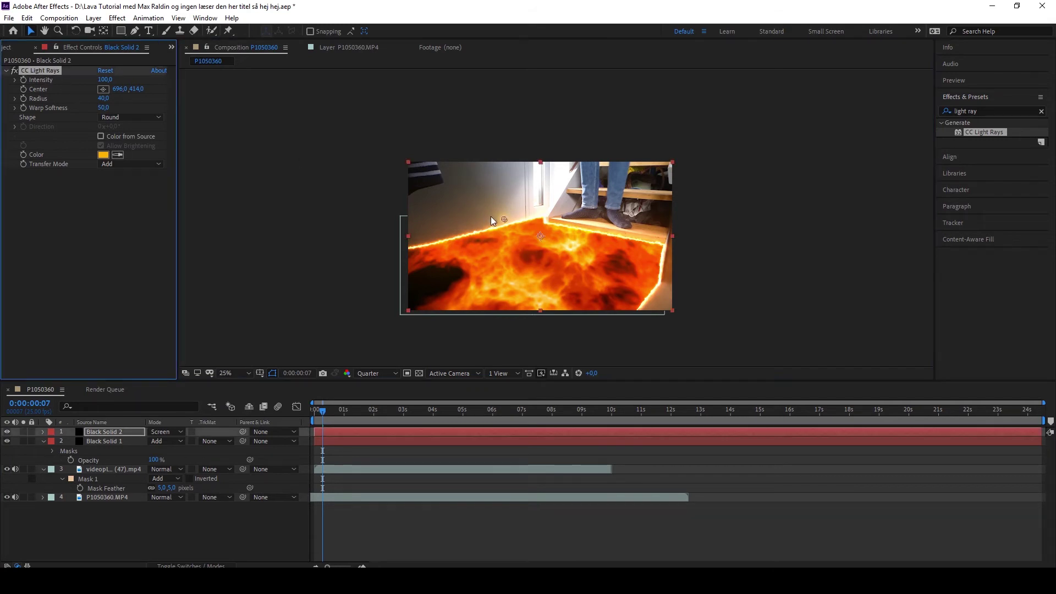
{"action": "left_click_drag", "start_coordinate": [503, 219], "coordinate": [476, 201]}
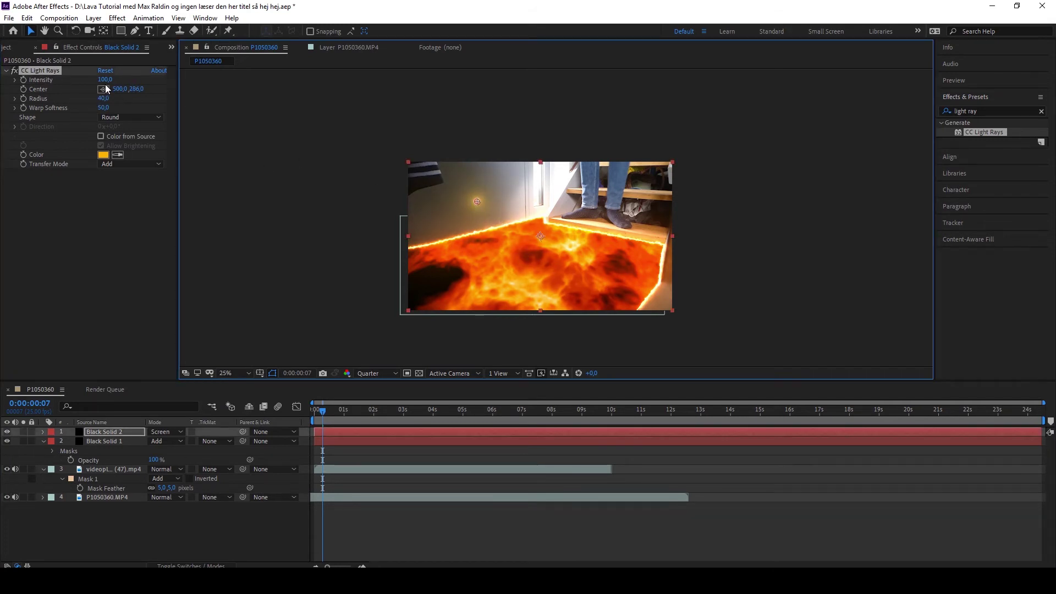
{"action": "left_click_drag", "start_coordinate": [105, 79], "coordinate": [230, 148]}
{"action": "left_click_drag", "start_coordinate": [103, 98], "coordinate": [117, 106]}
{"action": "left_click_drag", "start_coordinate": [480, 201], "coordinate": [533, 278]}
{"action": "left_click_drag", "start_coordinate": [103, 107], "coordinate": [315, 119]}
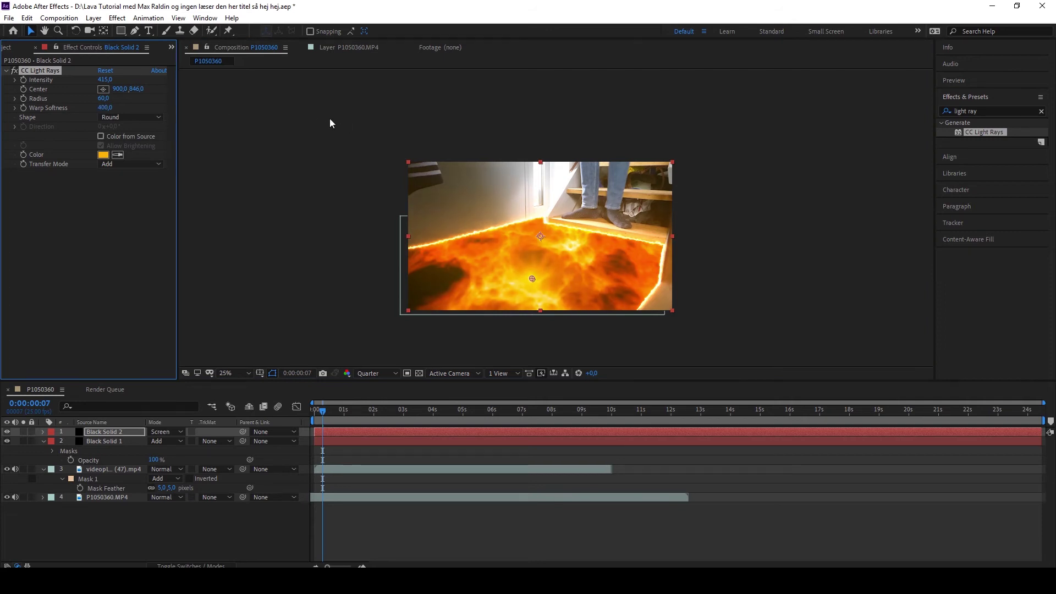
Refine the light rays to Intensity 242, Radius 95 and Warp Softness 271, and change their color to a deeper orange
{"action": "left_click_drag", "start_coordinate": [89, 80], "coordinate": [58, 117]}
{"action": "left_click_drag", "start_coordinate": [105, 80], "coordinate": [97, 87]}
{"action": "left_click", "coordinate": [103, 155]}
{"action": "left_click_drag", "start_coordinate": [184, 240], "coordinate": [182, 266]}
{"action": "left_click", "coordinate": [284, 139]}
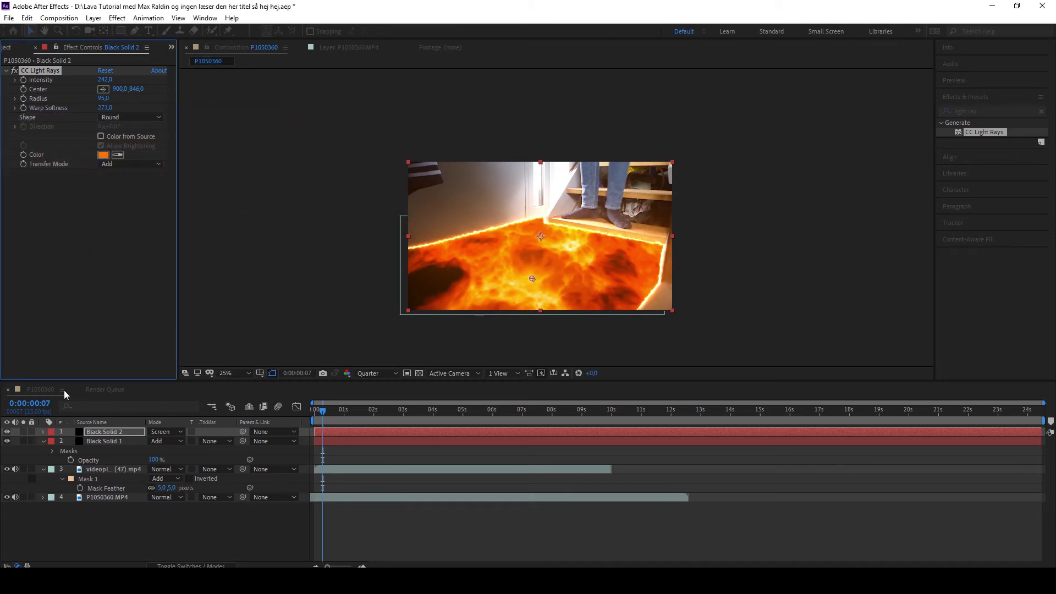
Toggle the light rays solid's visibility off and on to compare the shot with and without its glow
{"action": "left_click", "coordinate": [14, 435]}
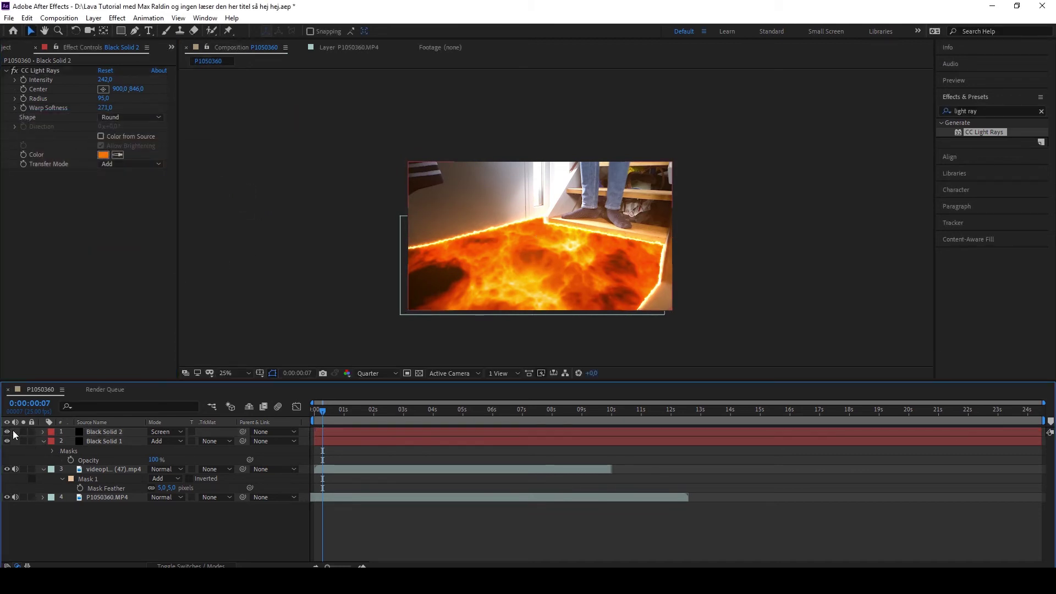
{"action": "left_click", "coordinate": [8, 433]}
{"action": "left_click", "coordinate": [9, 433]}
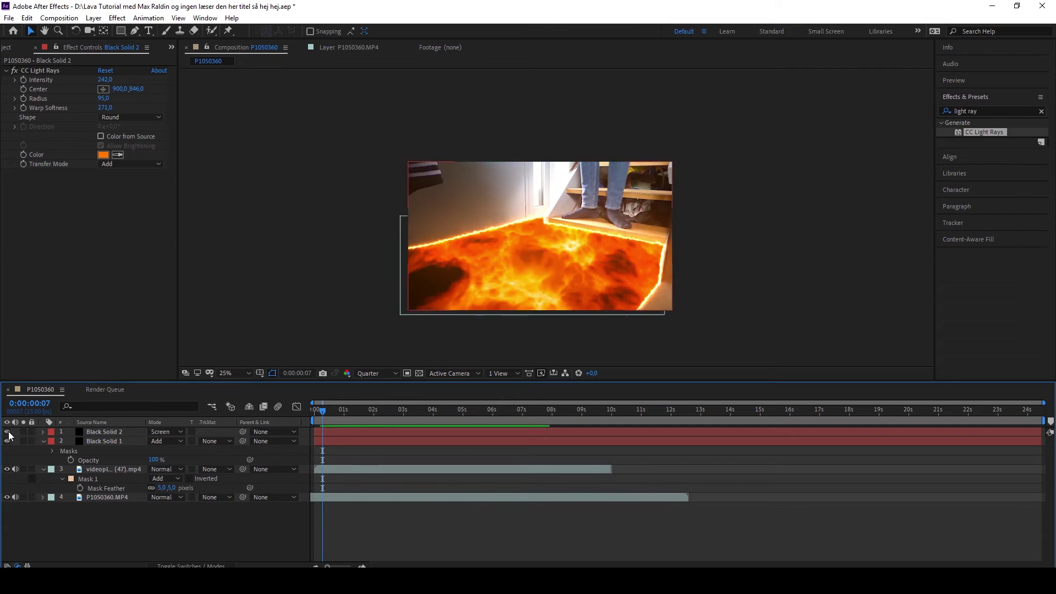
{"action": "left_click", "coordinate": [9, 433]}
{"action": "left_click", "coordinate": [8, 432]}
{"action": "left_click", "coordinate": [8, 433]}
{"action": "left_click", "coordinate": [9, 432]}
Add the Golden+Sparks.mp4 clip above all the other layers and scale it to 158% so it covers the frame
{"action": "left_click", "coordinate": [16, 50]}
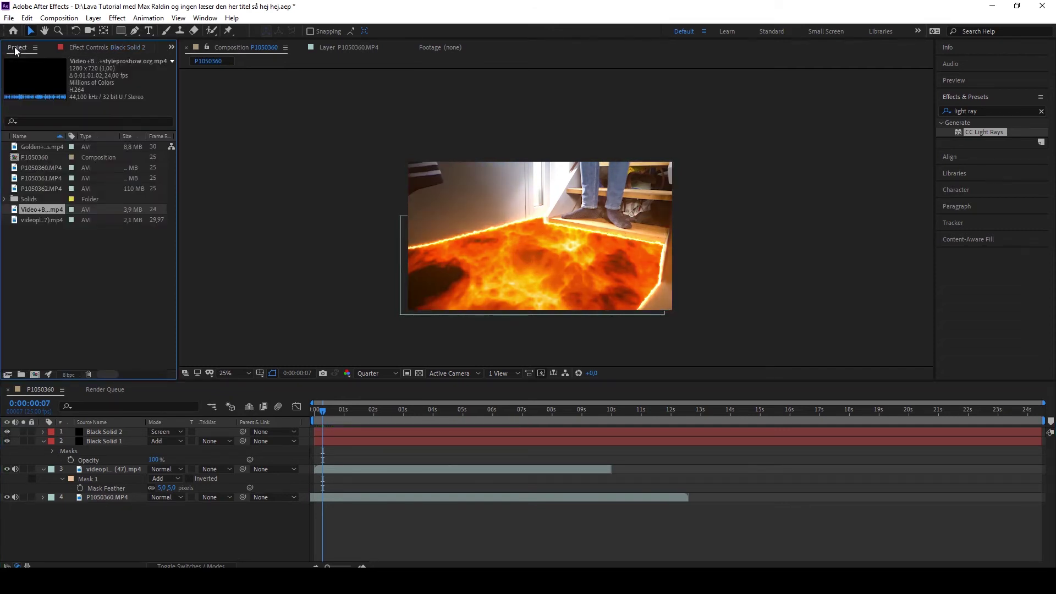
{"action": "left_click", "coordinate": [39, 167]}
{"action": "left_click", "coordinate": [36, 147]}
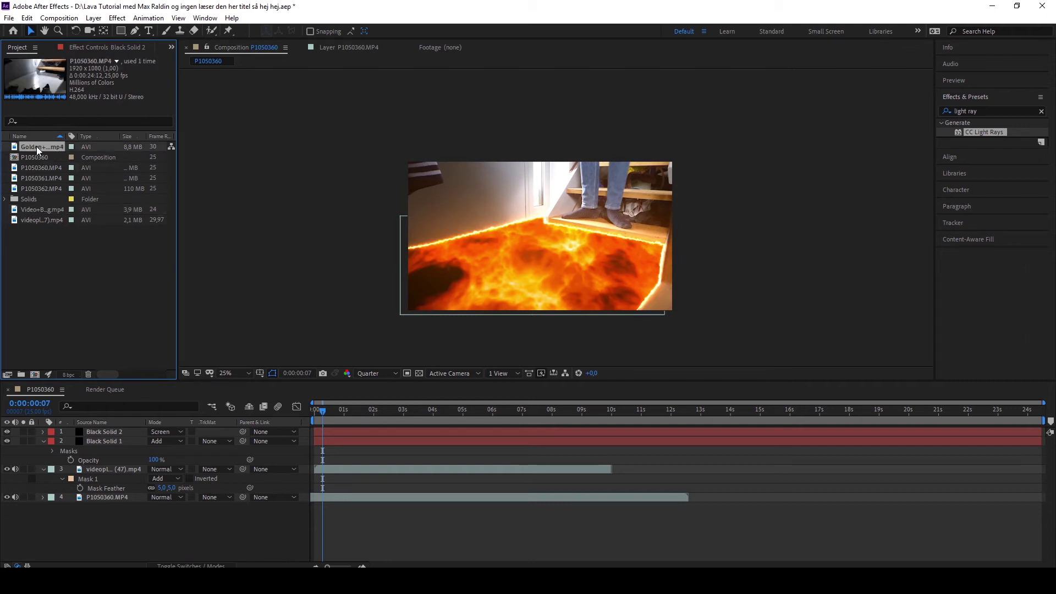
{"action": "left_click_drag", "start_coordinate": [80, 321], "coordinate": [102, 425]}
{"action": "left_click_drag", "start_coordinate": [85, 335], "coordinate": [102, 432]}
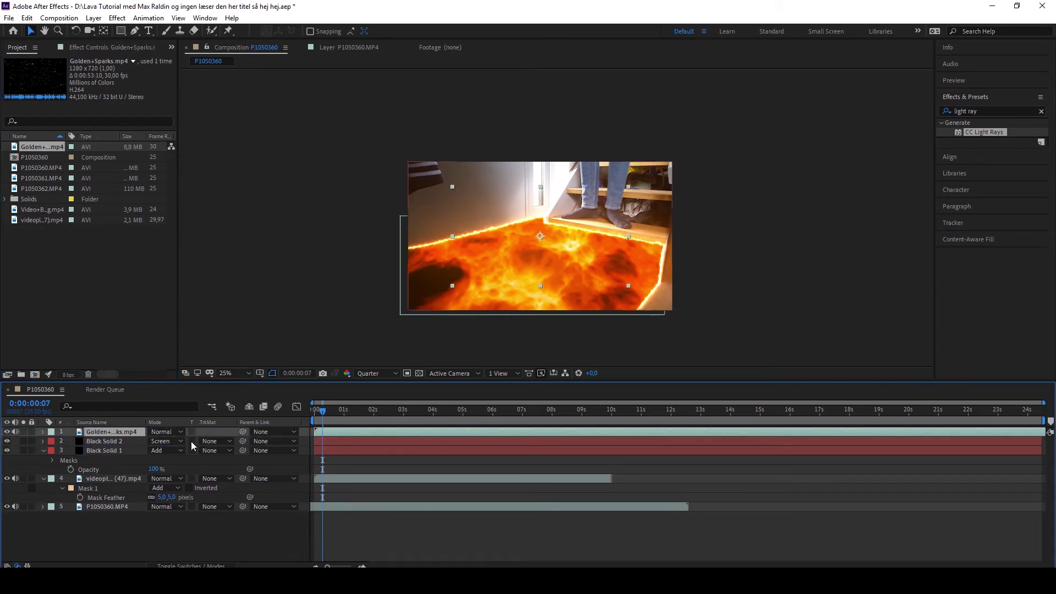
{"action": "key", "text": "s"}
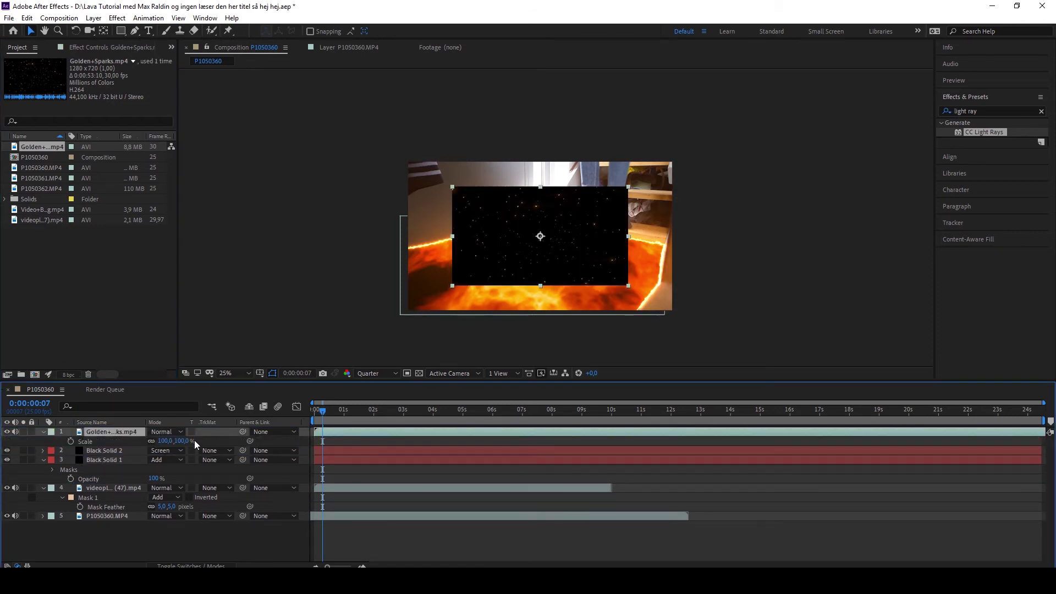
{"action": "left_click_drag", "start_coordinate": [183, 441], "coordinate": [214, 439]}
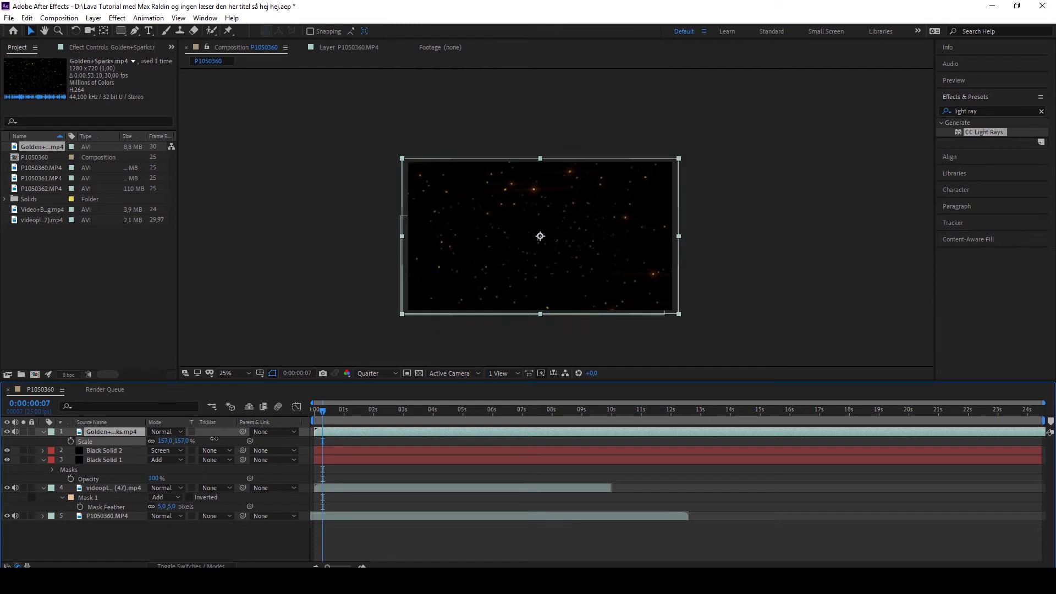
Set the sparks layer's blending mode to Add and lower its opacity to 25%, judging it at frame 23
{"action": "scroll", "coordinate": [513, 259], "scroll_direction": "up", "scroll_amount": 2}
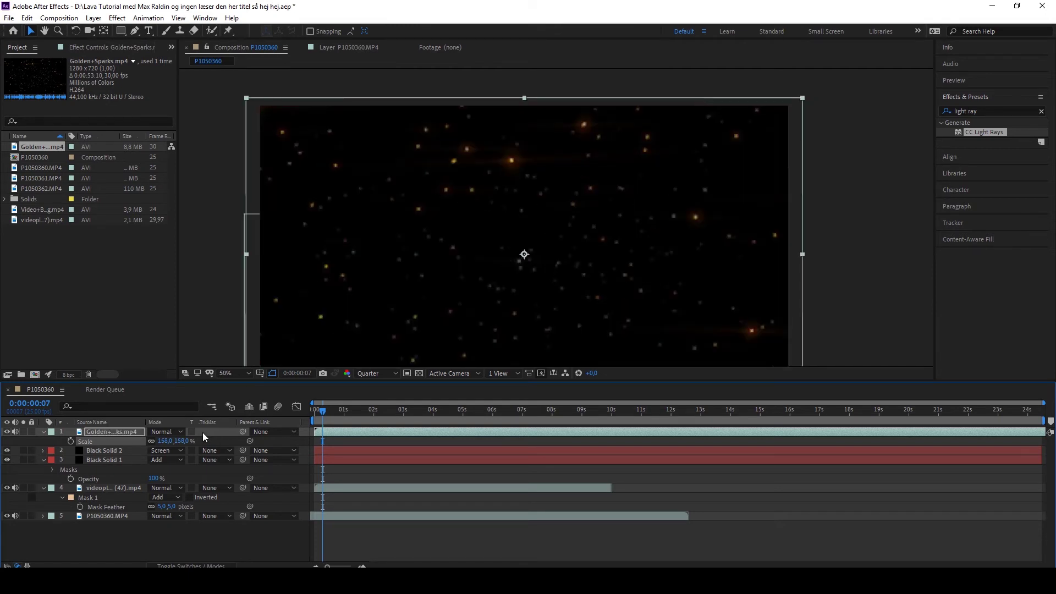
{"action": "left_click", "coordinate": [177, 431]}
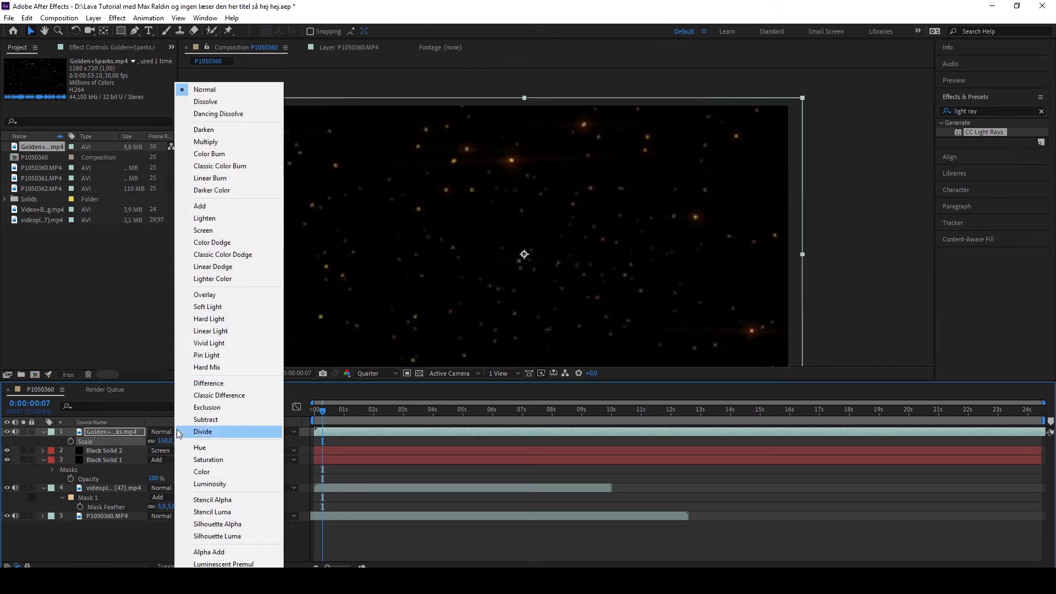
{"action": "left_click", "coordinate": [202, 208]}
{"action": "scroll", "coordinate": [418, 223], "scroll_direction": "down", "scroll_amount": 2}
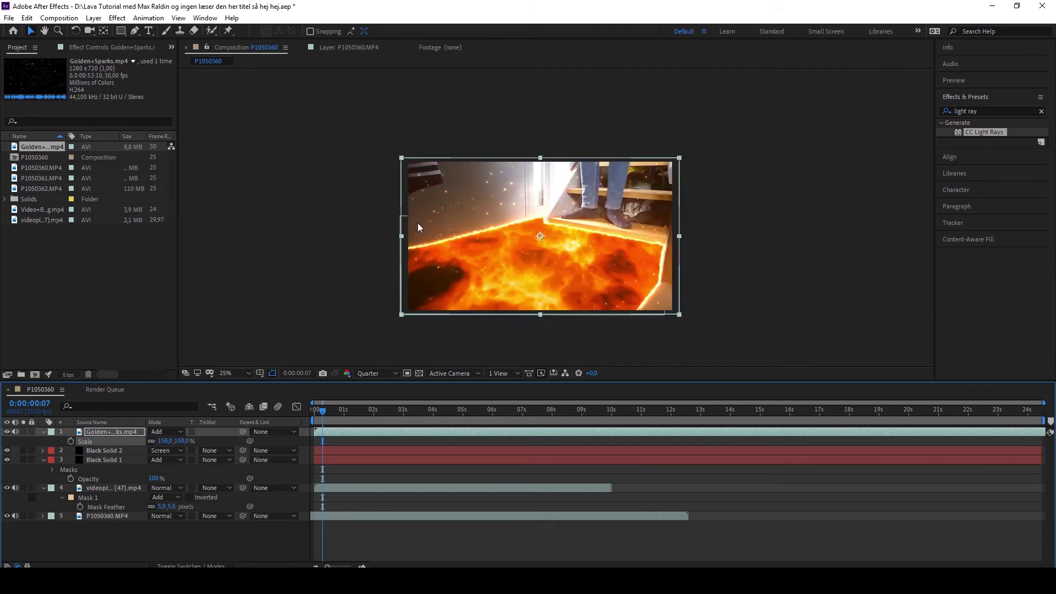
{"action": "left_click", "coordinate": [423, 350]}
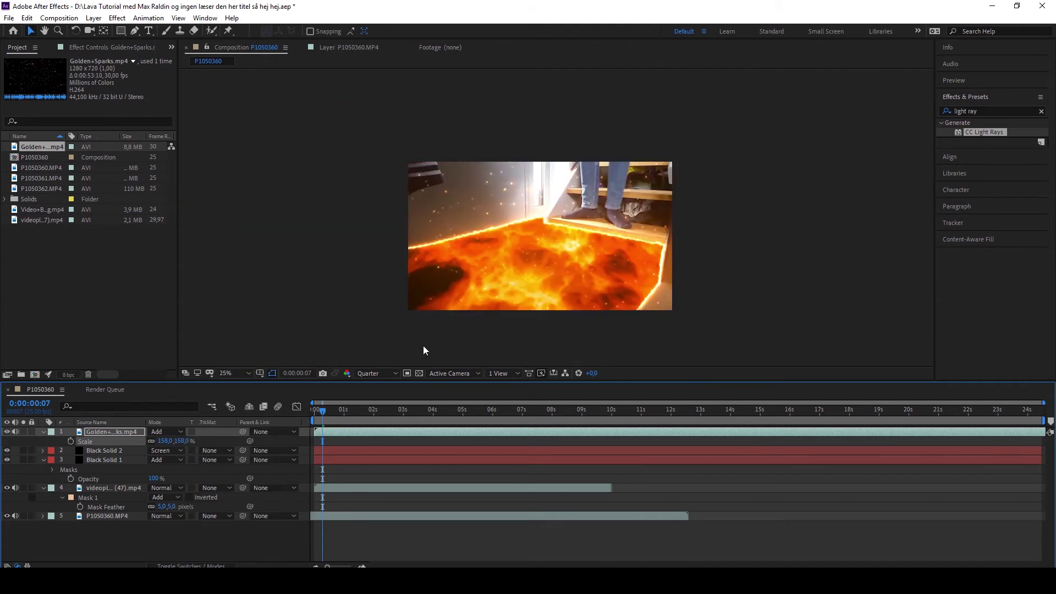
{"action": "left_click_drag", "start_coordinate": [323, 411], "coordinate": [343, 419]}
{"action": "key", "text": "t"}
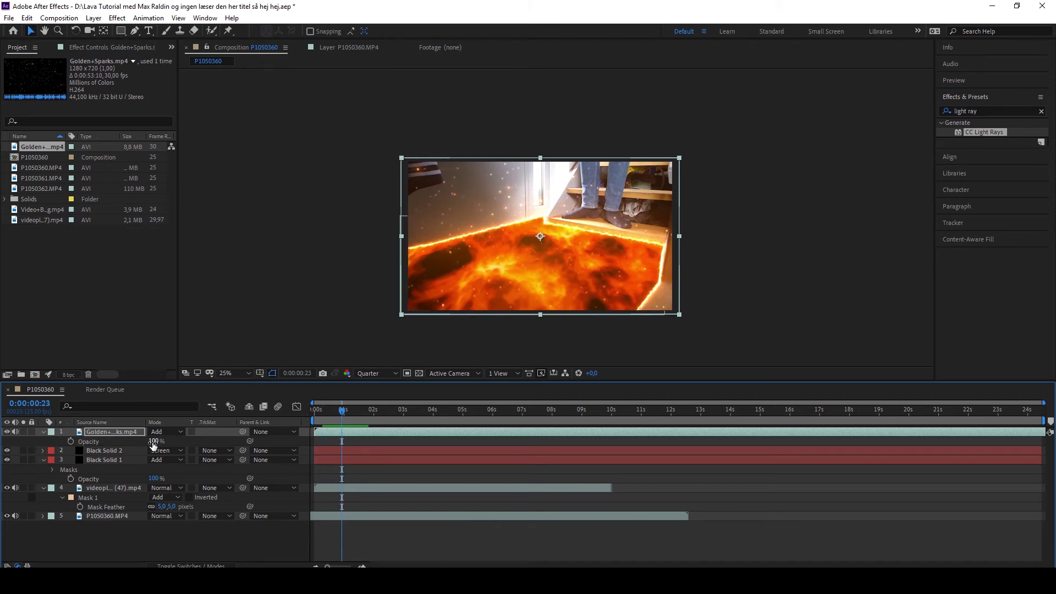
{"action": "left_click_drag", "start_coordinate": [153, 443], "coordinate": [110, 444]}
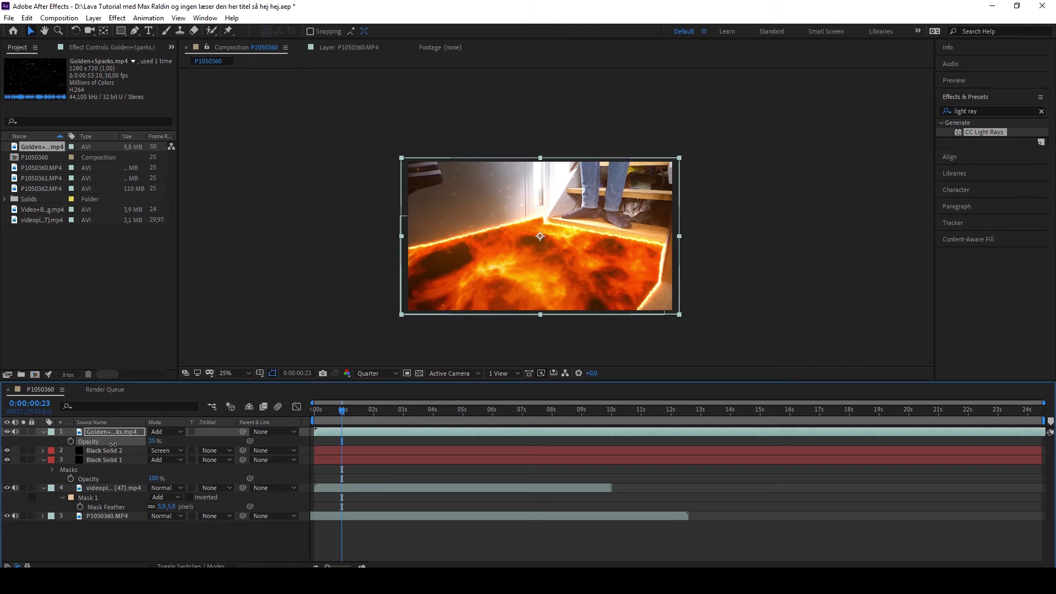
Add the smoke clip above all the other layers, scale it to 156%, and shift it earlier so smoke already fills the opening
{"action": "left_click", "coordinate": [33, 209]}
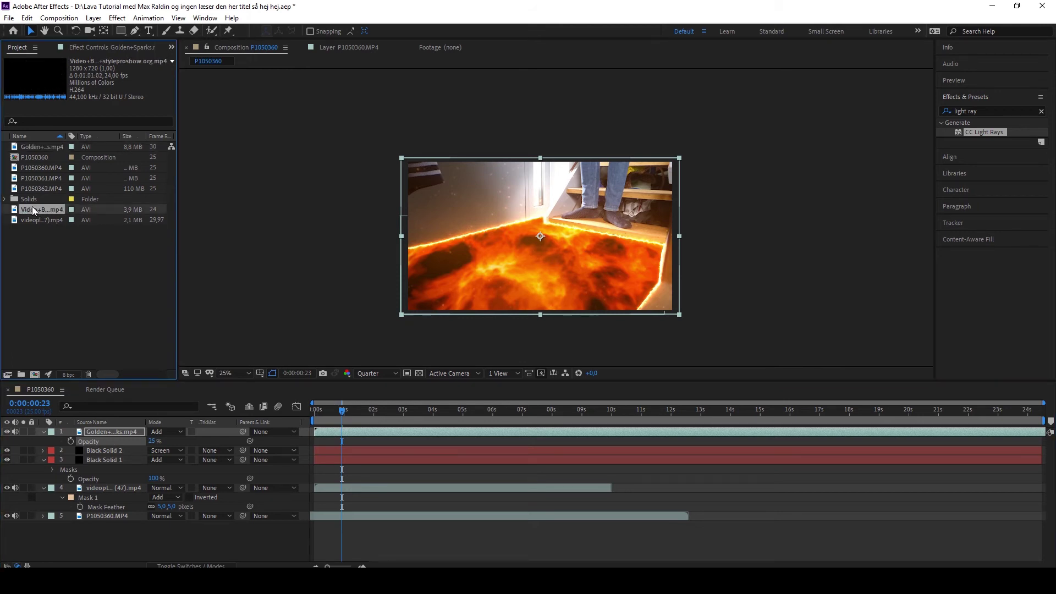
{"action": "left_click_drag", "start_coordinate": [32, 209], "coordinate": [112, 434]}
{"action": "key", "text": "ctrl+alt+f"}
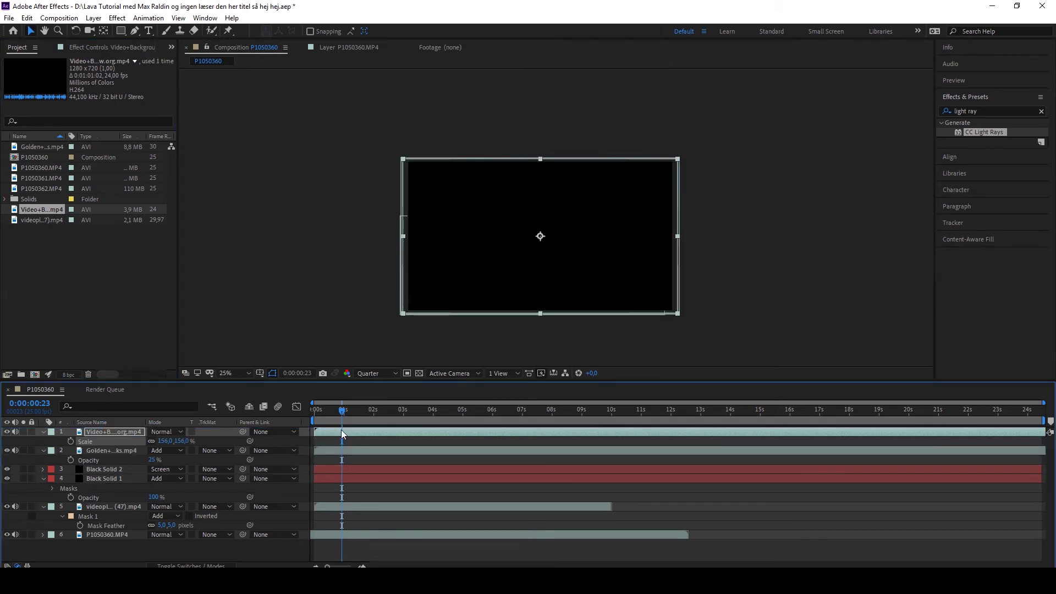
{"action": "key", "text": "s"}
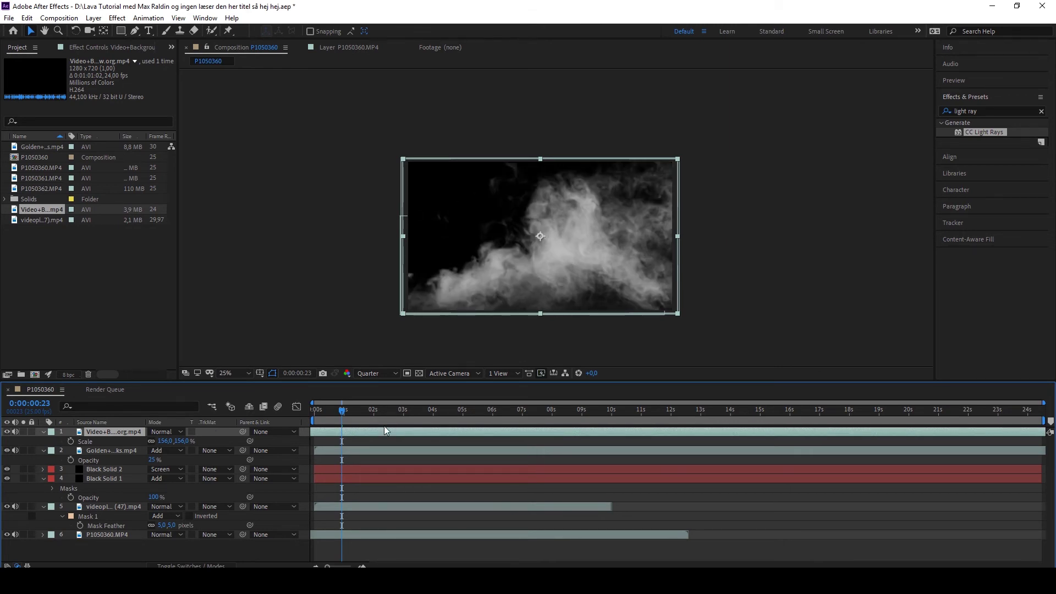
Set the smoke layer's blending mode to Screen, judging it at the first frame
{"action": "key", "text": "Home"}
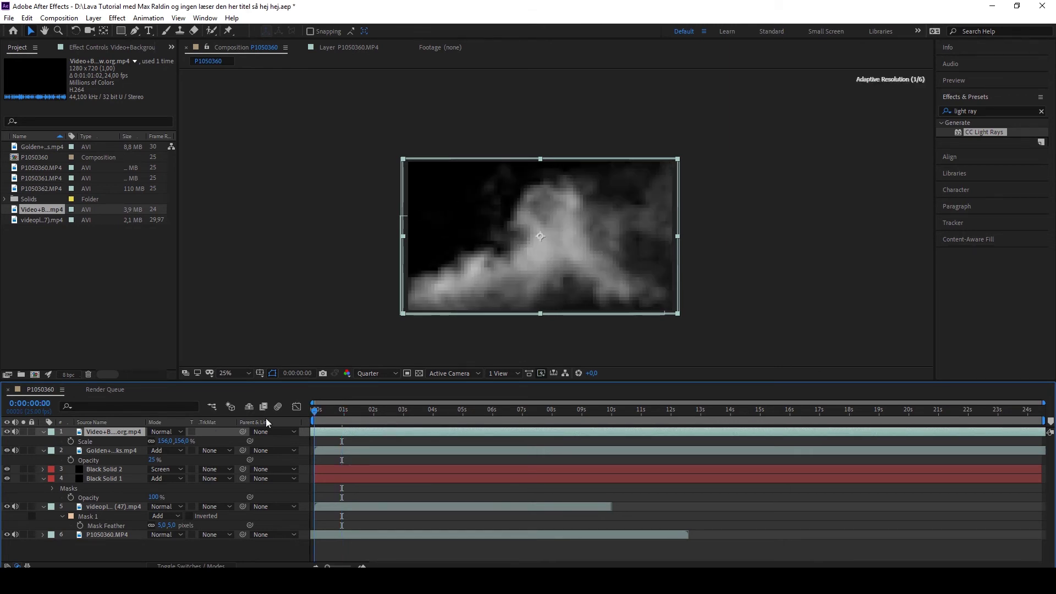
{"action": "left_click", "coordinate": [165, 432]}
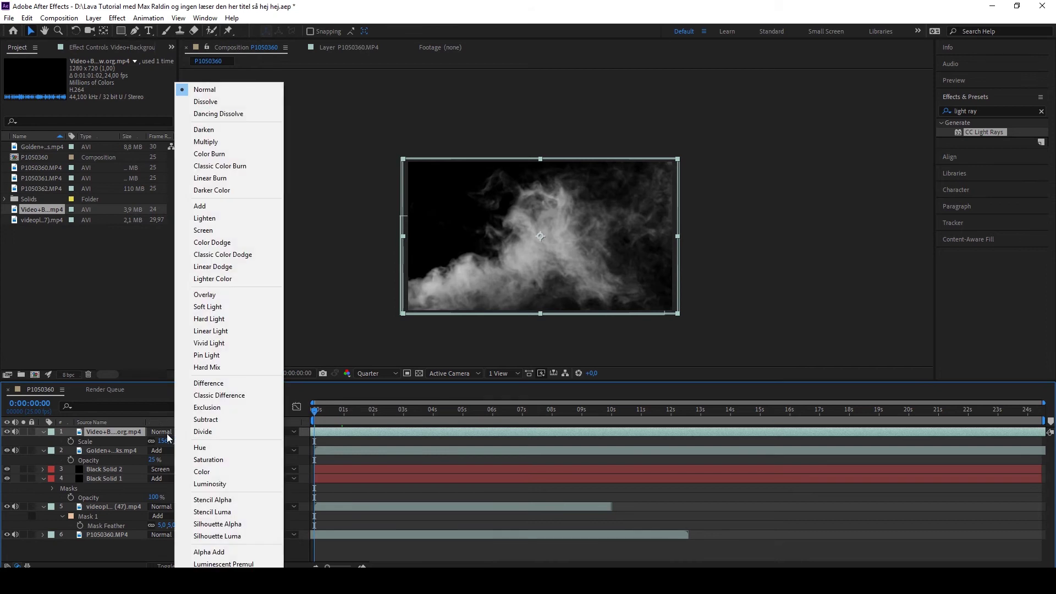
{"action": "left_click", "coordinate": [221, 230]}
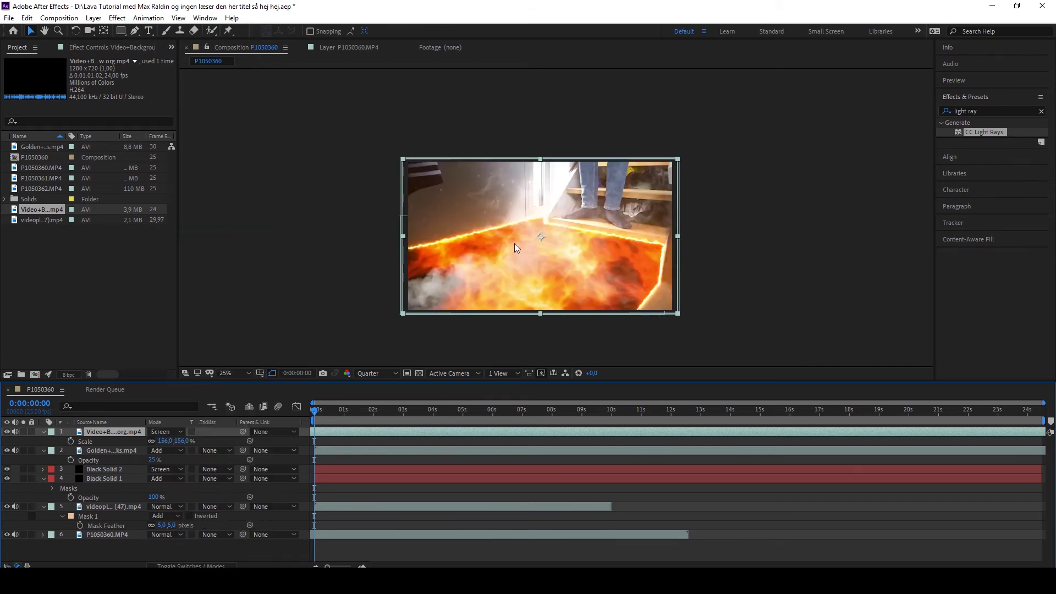
{"action": "mouse_move", "coordinate": [514, 243]}
{"action": "left_mouse_down"}
{"action": "mouse_move", "coordinate": [532, 266]}
{"action": "mouse_move", "coordinate": [509, 256]}
{"action": "left_mouse_up"}
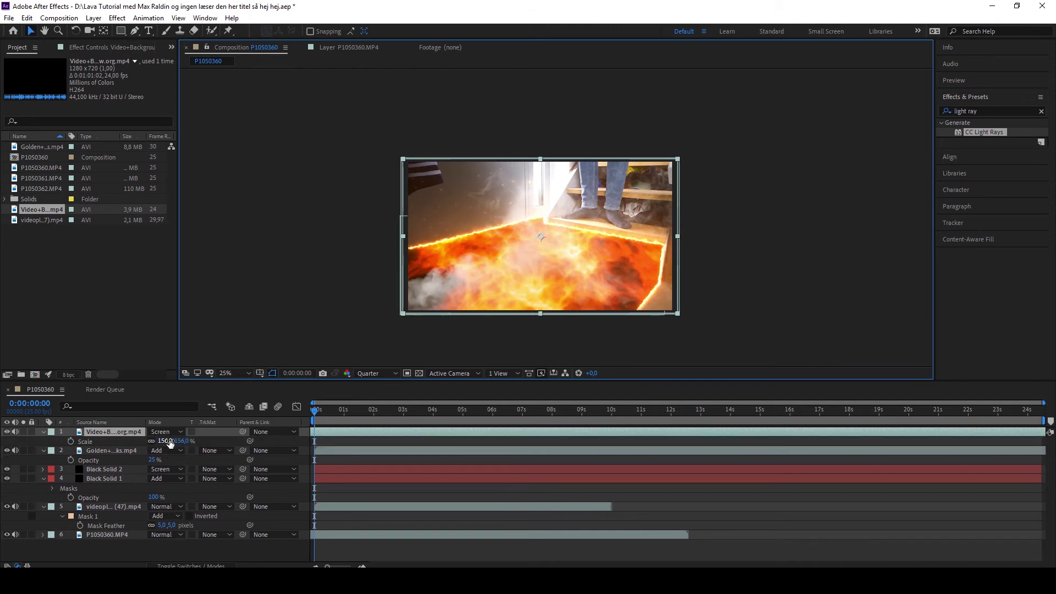
Enlarge the smoke layer, shift it slightly to the right and tilt it clockwise so it drifts over the lava
{"action": "left_click_drag", "start_coordinate": [168, 441], "coordinate": [226, 441]}
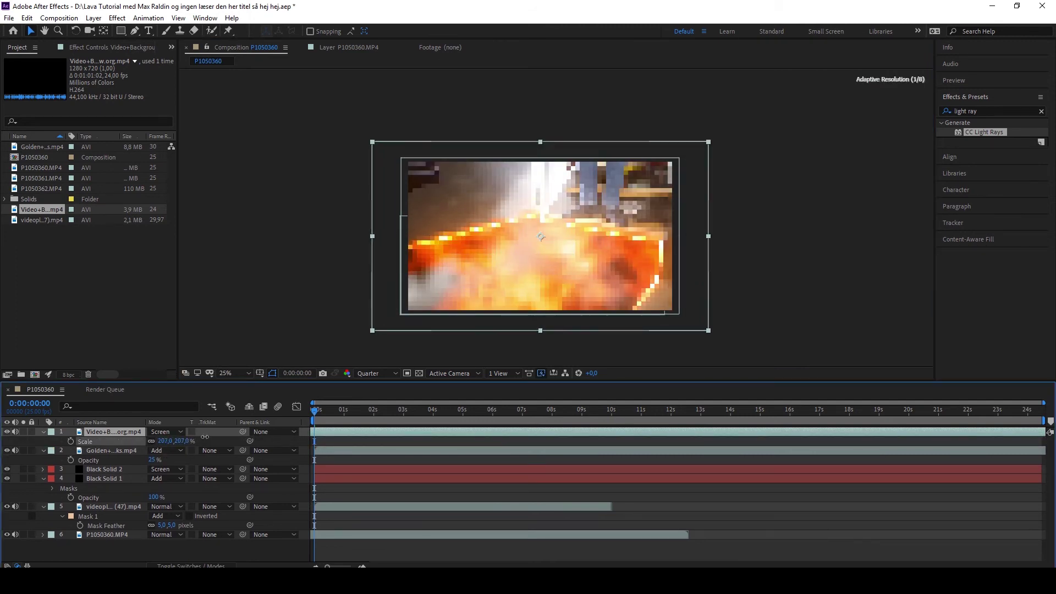
{"action": "left_click_drag", "start_coordinate": [570, 293], "coordinate": [589, 284]}
{"action": "key", "text": "r"}
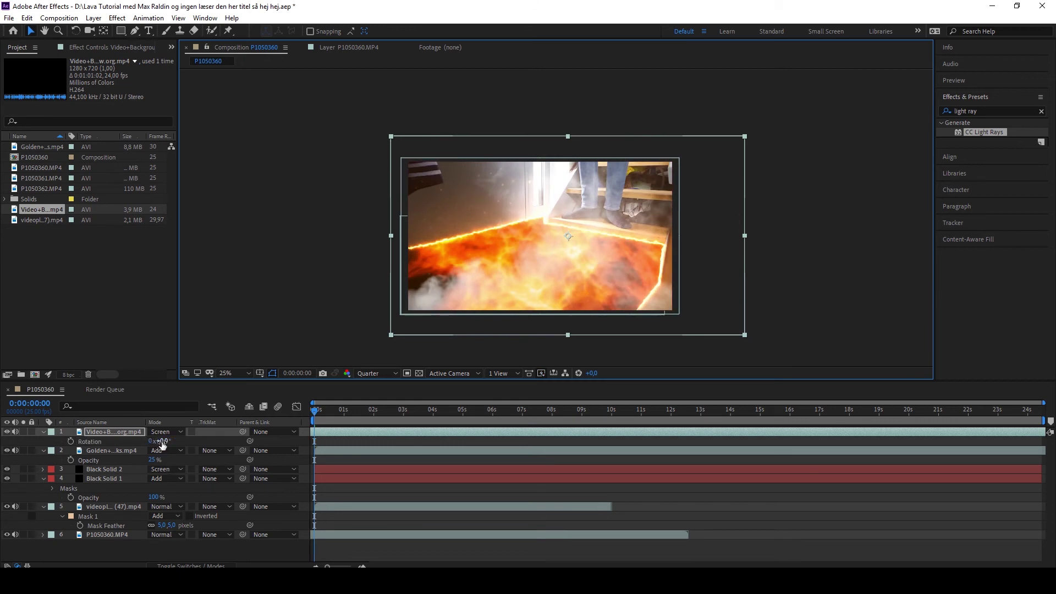
{"action": "left_click_drag", "start_coordinate": [159, 441], "coordinate": [168, 441]}
{"action": "mouse_move", "coordinate": [576, 279]}
{"action": "left_mouse_down"}
{"action": "mouse_move", "coordinate": [590, 289]}
{"action": "mouse_move", "coordinate": [575, 284]}
{"action": "left_mouse_up"}
Lower the smoke layer's opacity to 60% and review the blend over the opening seconds
{"action": "key", "text": "t"}
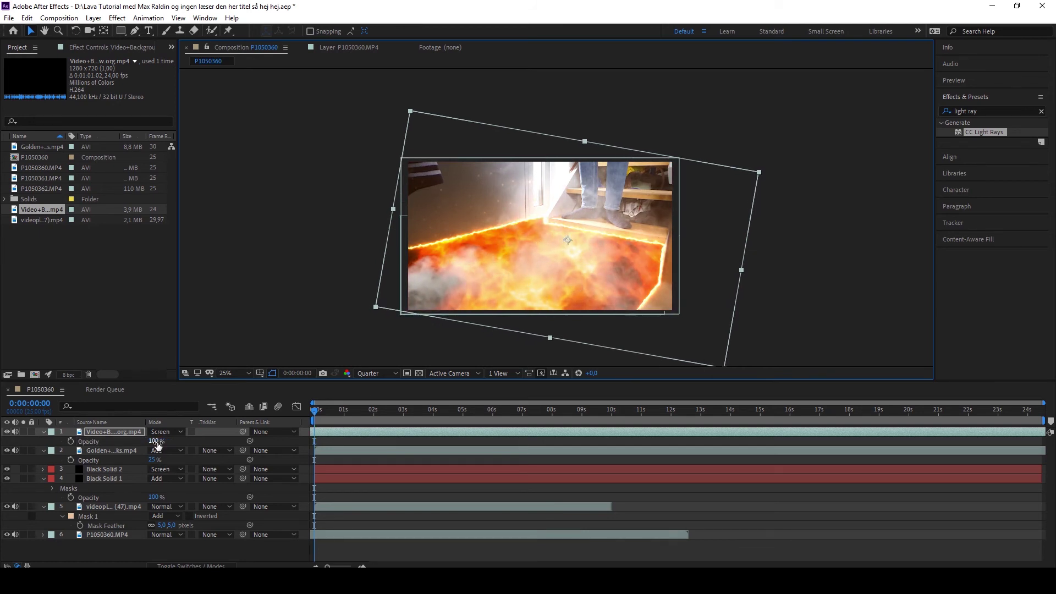
{"action": "left_click_drag", "start_coordinate": [153, 441], "coordinate": [135, 443]}
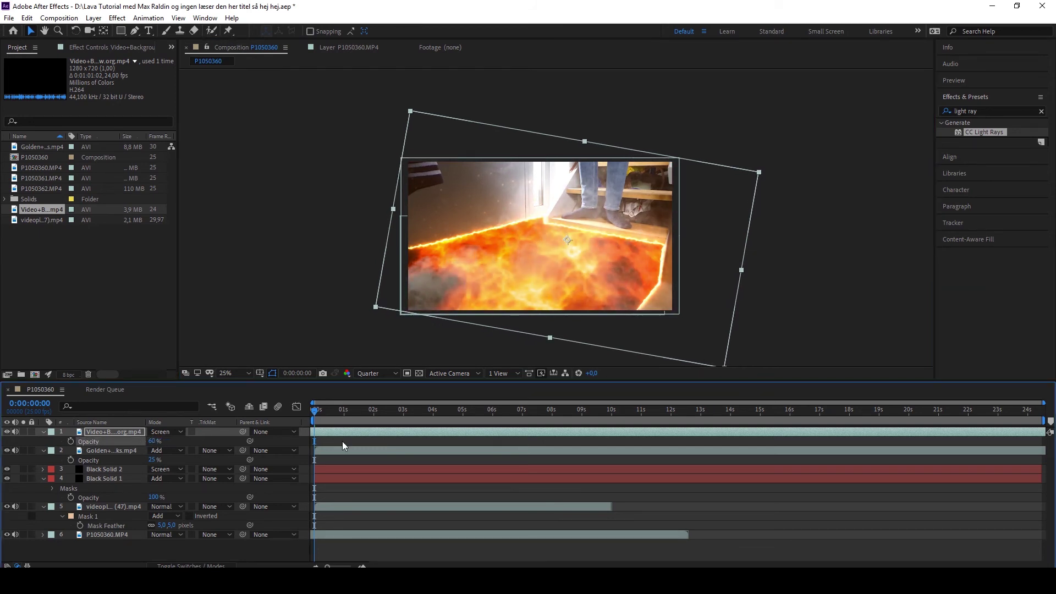
{"action": "left_click_drag", "start_coordinate": [316, 413], "coordinate": [389, 411]}
{"action": "left_click", "coordinate": [329, 426]}
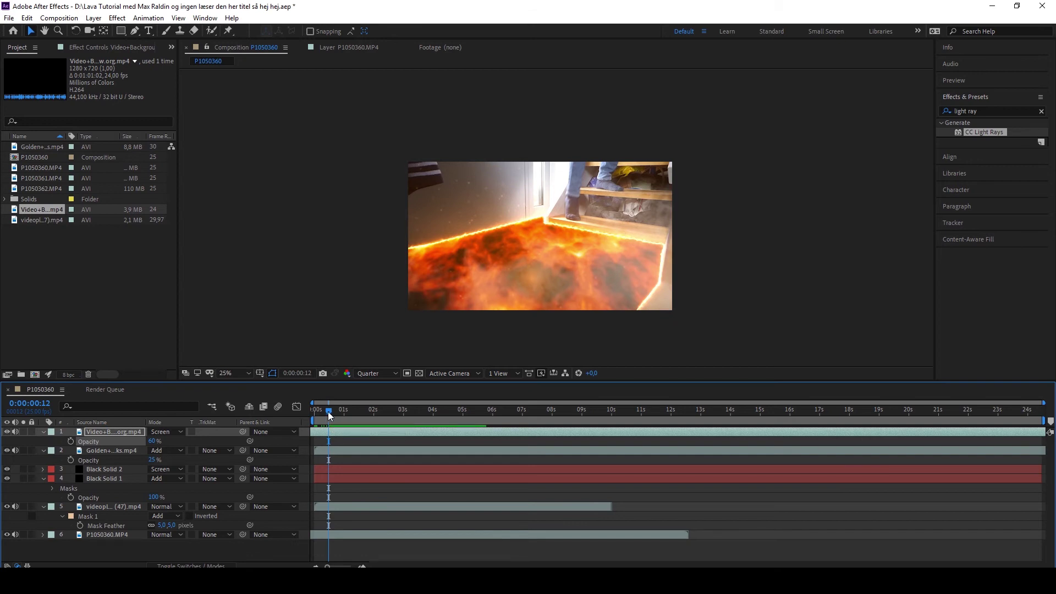
{"action": "left_click_drag", "start_coordinate": [327, 412], "coordinate": [358, 417]}
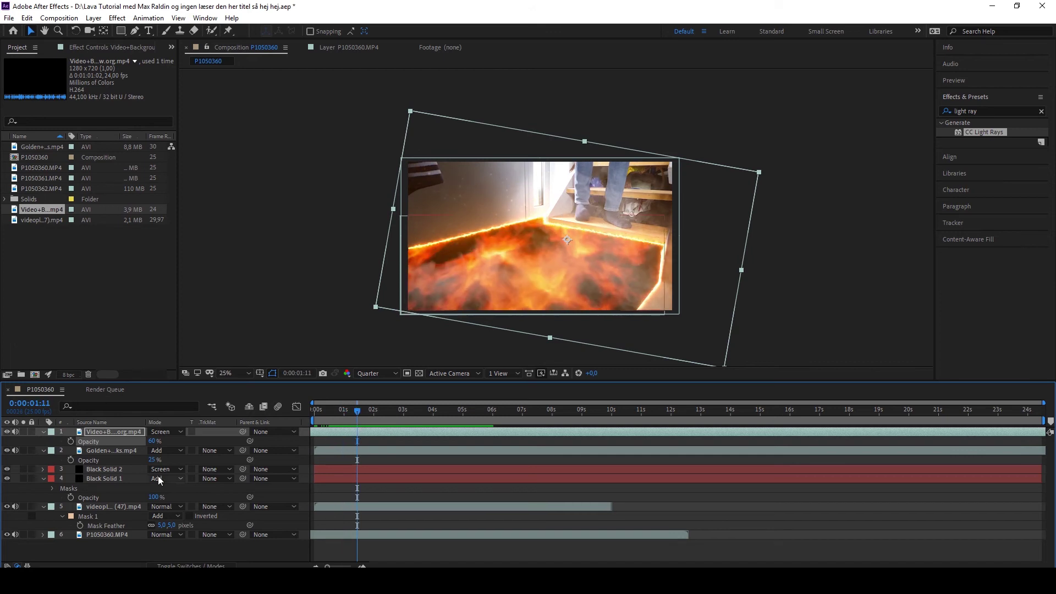
Time-stretch the lava clip to double its duration, 20 seconds, and check the slower motion across the shot
{"action": "right_click", "coordinate": [119, 536]}
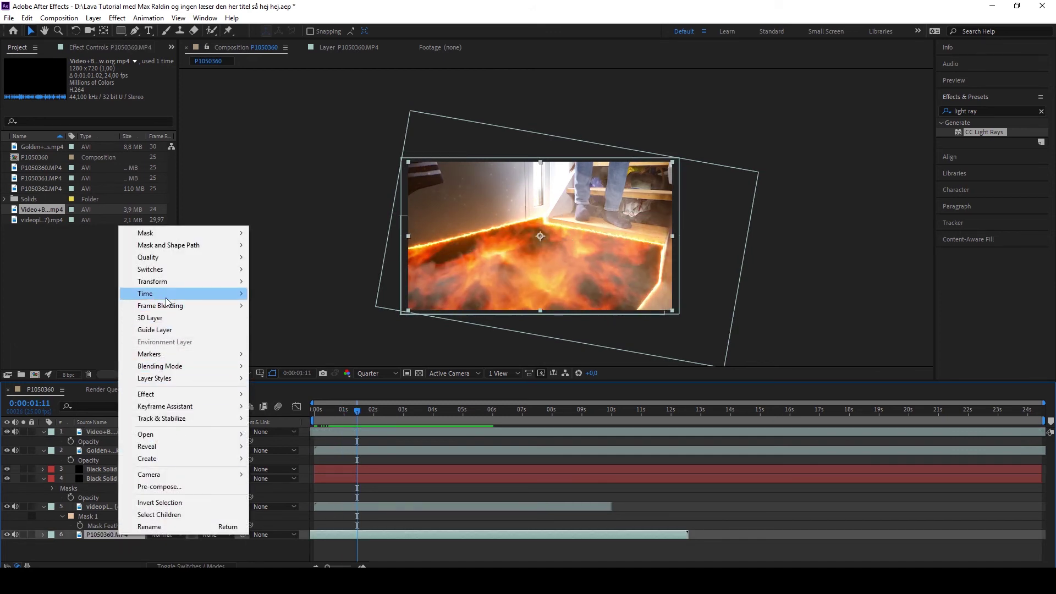
{"action": "right_click", "coordinate": [101, 503]}
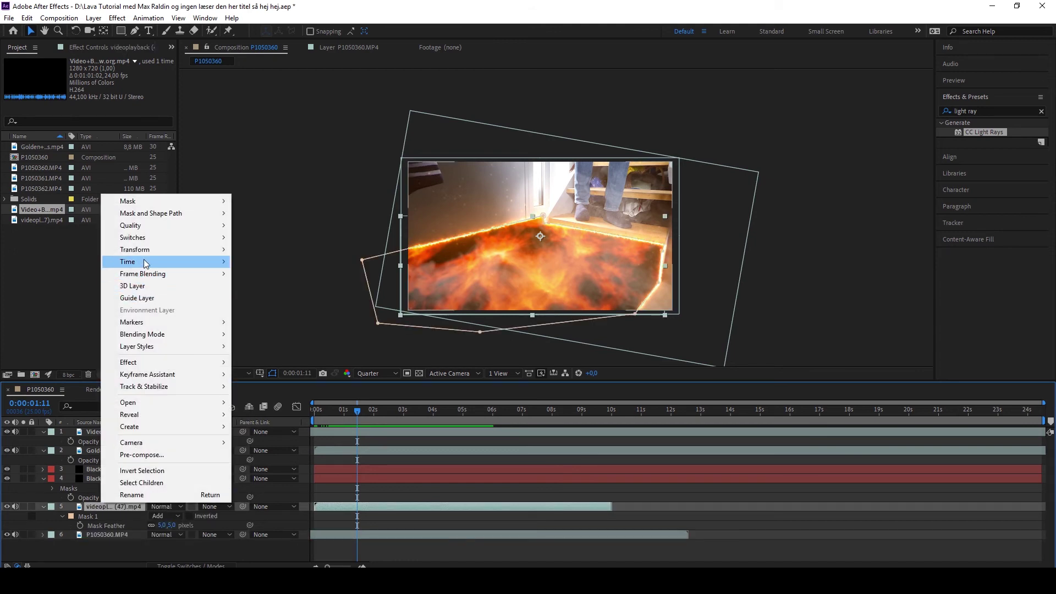
{"action": "mouse_move", "coordinate": [144, 261]}
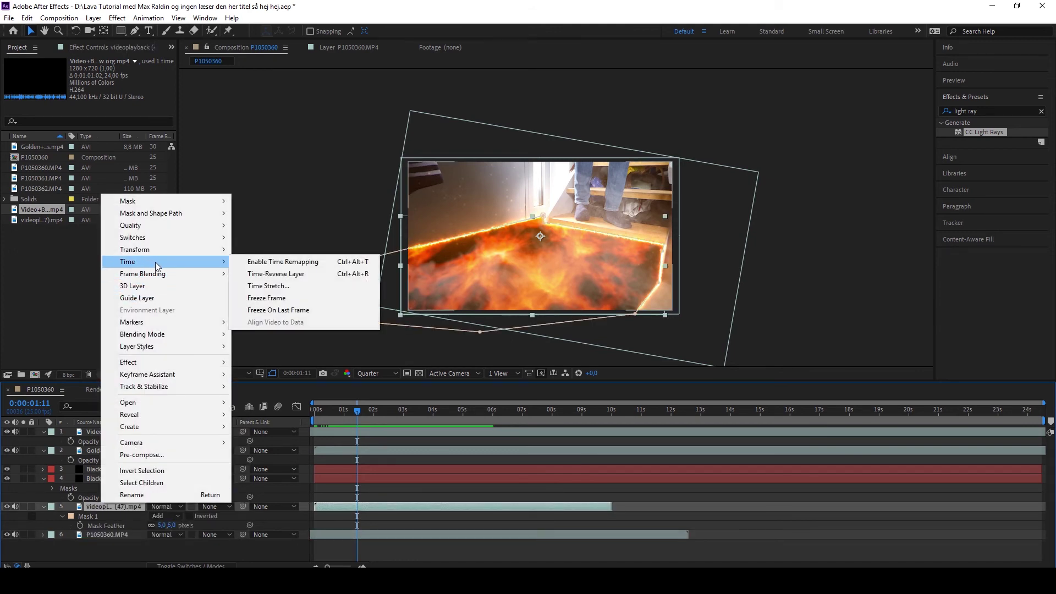
{"action": "left_click", "coordinate": [283, 287]}
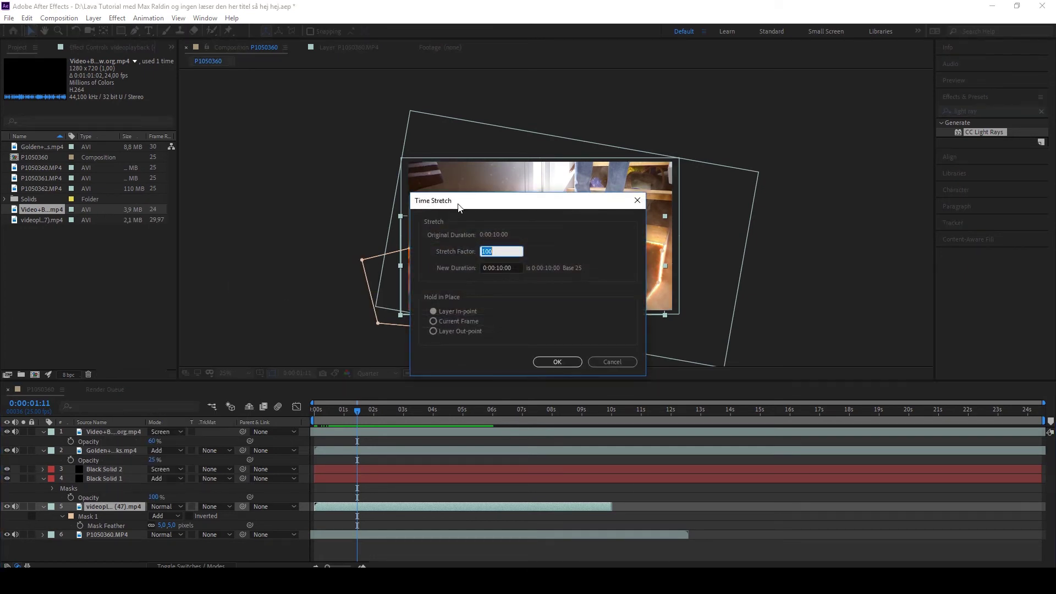
{"action": "left_click_drag", "start_coordinate": [459, 206], "coordinate": [187, 157]}
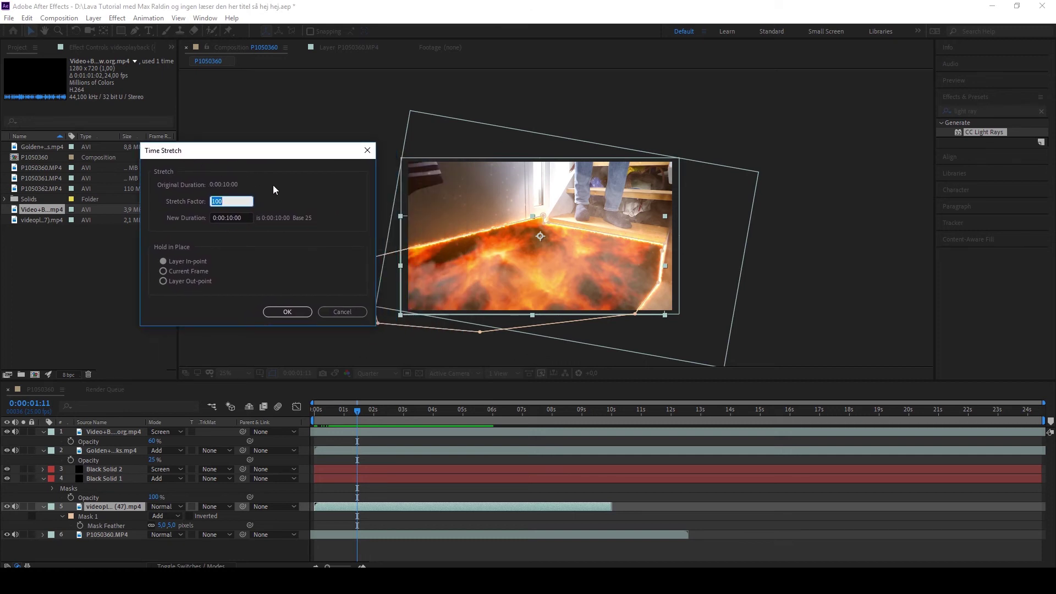
{"action": "type", "text": "50"}
{"action": "key", "text": "Return"}
{"action": "left_click", "coordinate": [273, 184]}
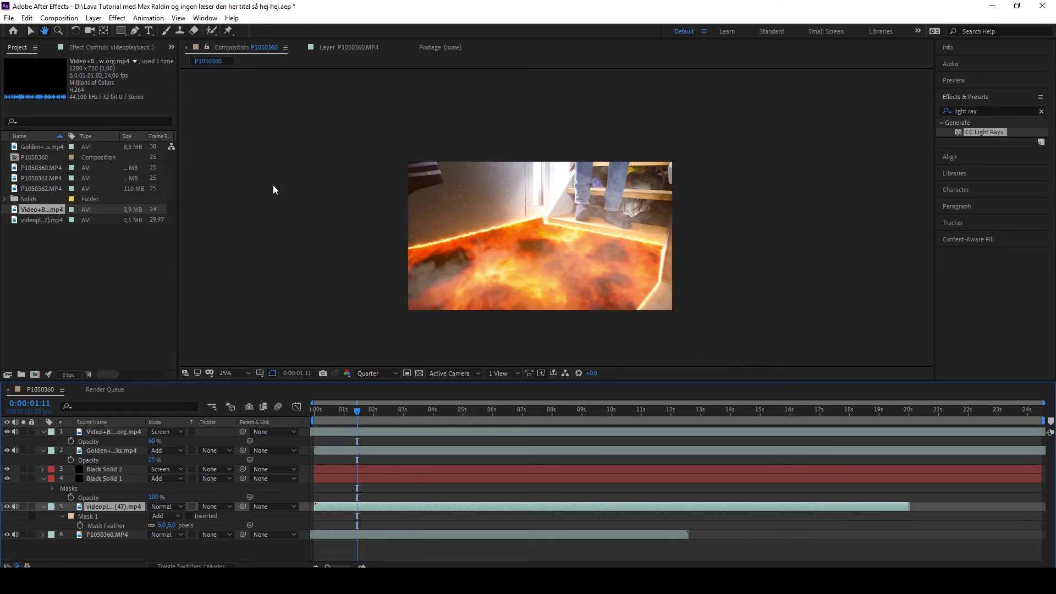
{"action": "left_click_drag", "start_coordinate": [356, 412], "coordinate": [624, 417]}
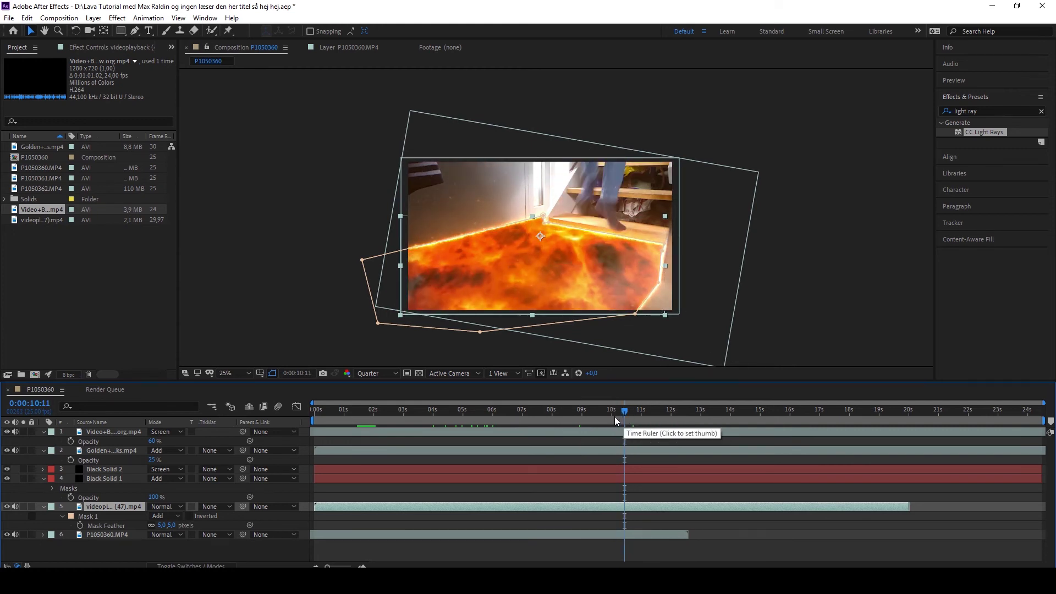
{"action": "left_click", "coordinate": [370, 416]}
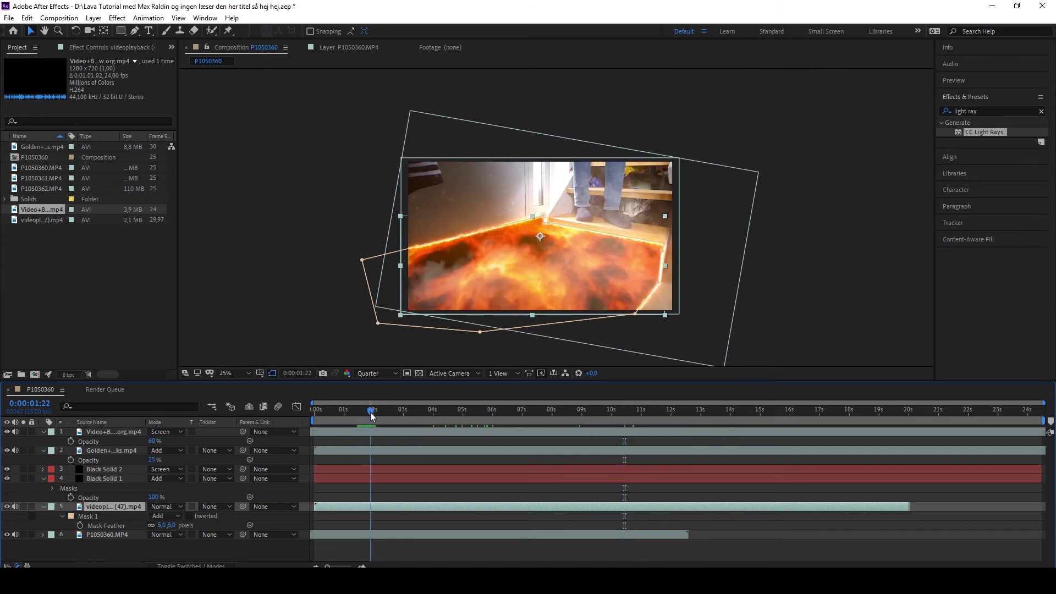
Pre-compose all the layers into Pre-comp 1, moving all attributes into the new composition
{"action": "key", "text": "ctrl+a"}
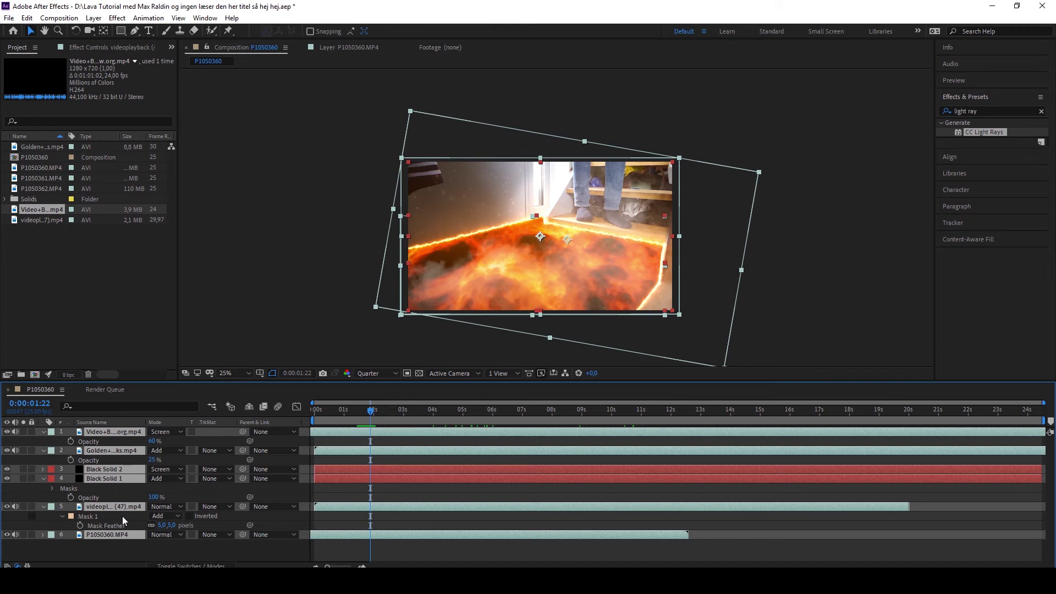
{"action": "key", "text": "ctrl+shift+c"}
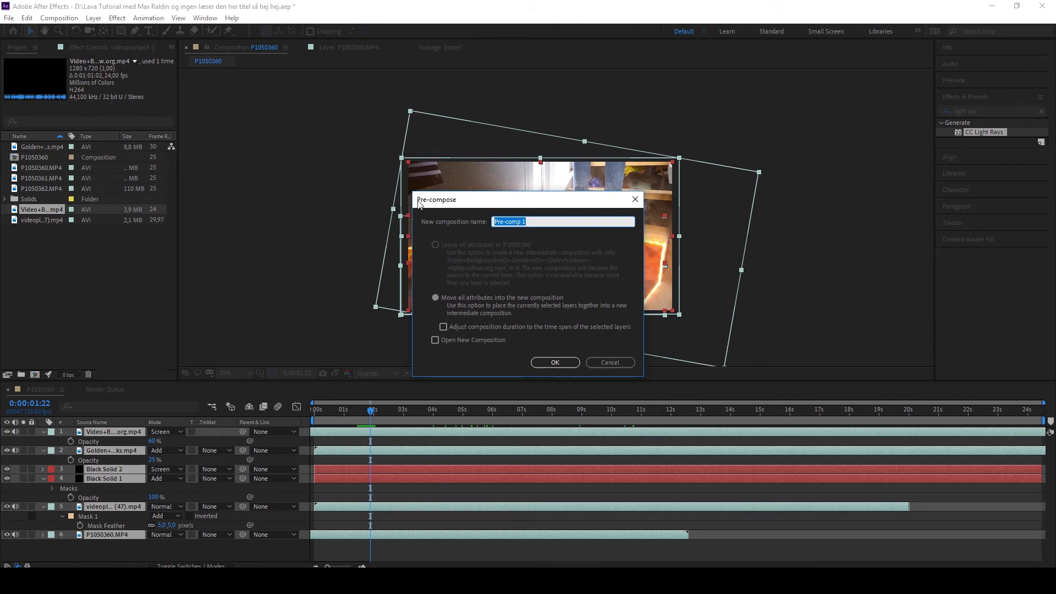
{"action": "left_click", "coordinate": [555, 362]}
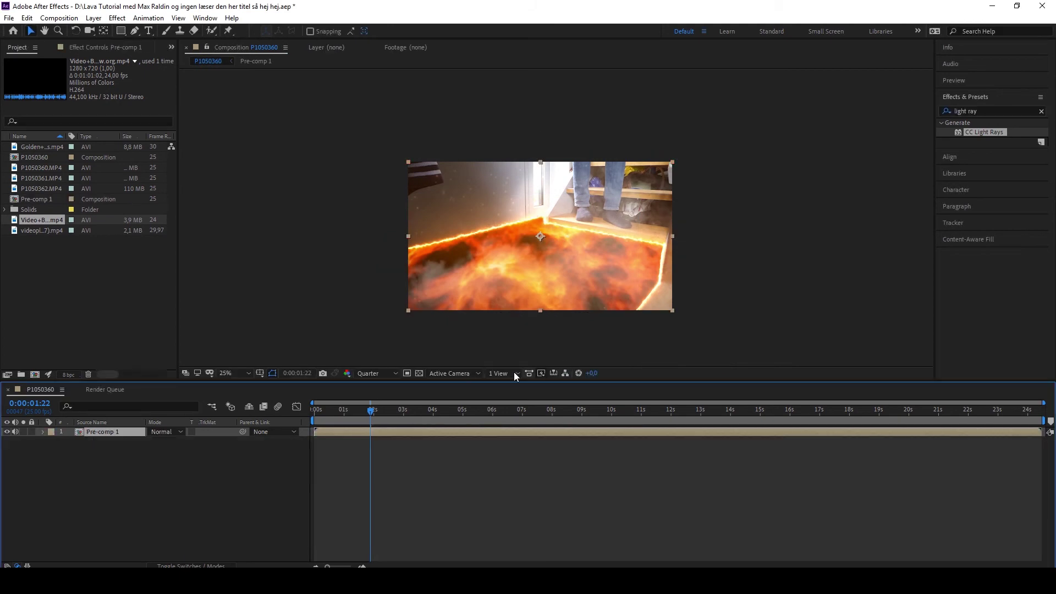
Look inside Pre-comp 1 at its layers, return to the P1050360 composition and play it back from the start
{"action": "left_click", "coordinate": [378, 411]}
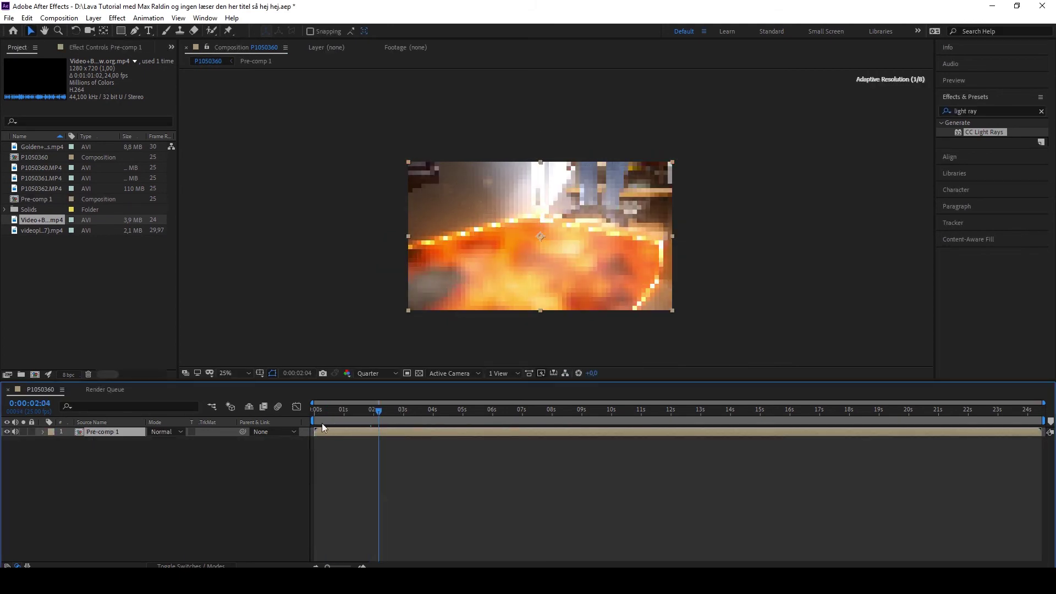
{"action": "double_click", "coordinate": [120, 432]}
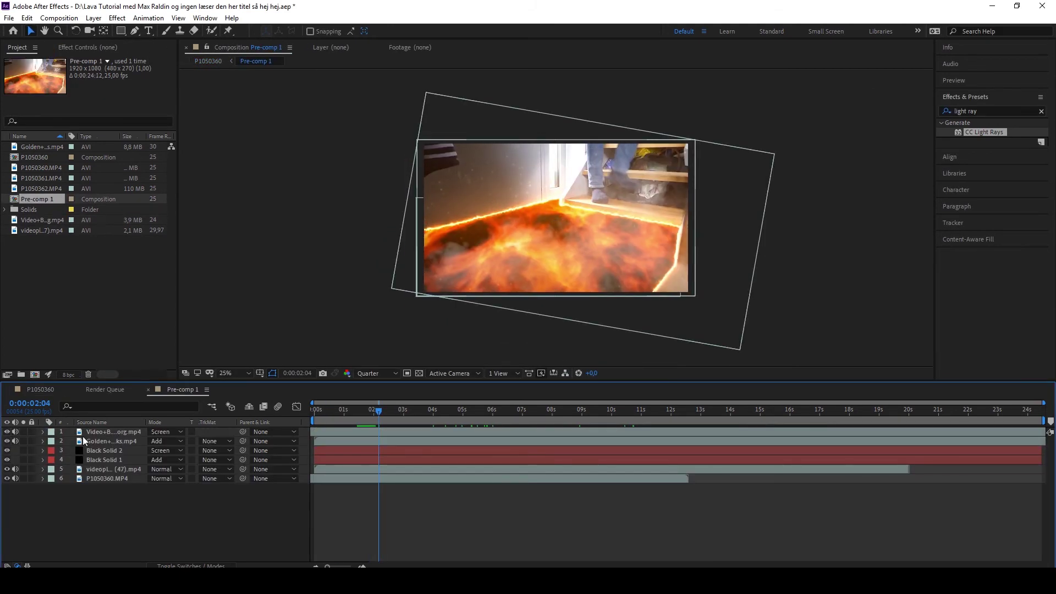
{"action": "left_click", "coordinate": [35, 392]}
{"action": "left_click_drag", "start_coordinate": [378, 411], "coordinate": [303, 421]}
{"action": "key", "text": "space"}
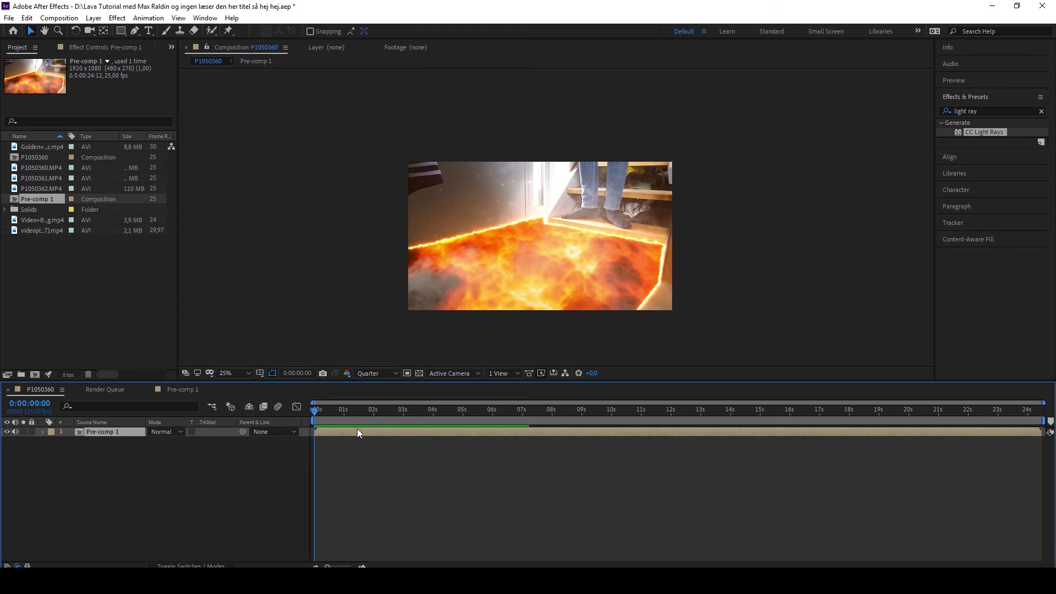
{"action": "left_click", "coordinate": [345, 418]}
{"action": "key", "text": "space"}
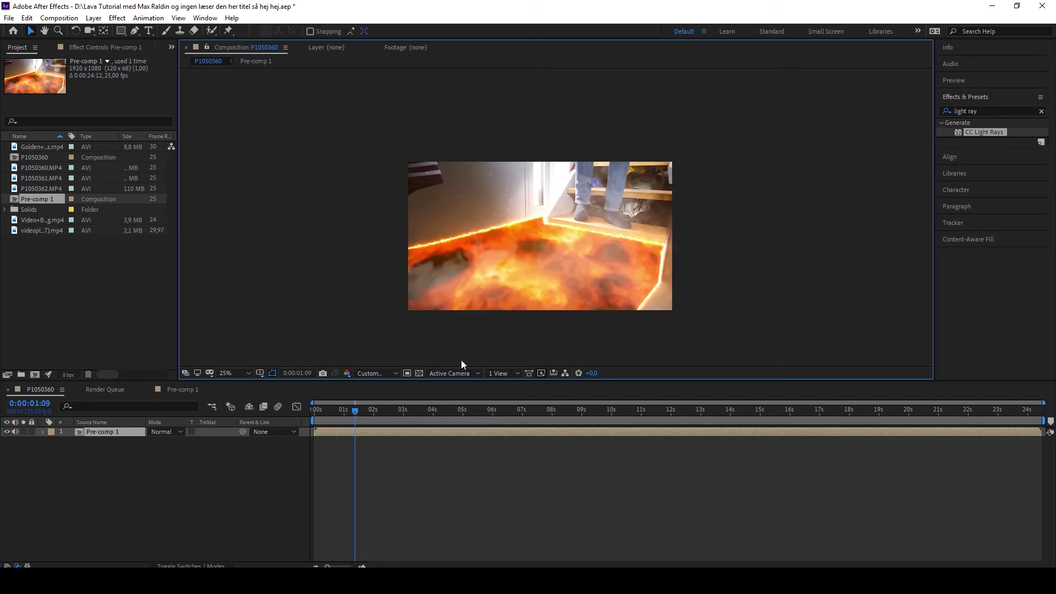
Set the composition preview resolution to Quarter and move the playhead to frame 23
{"action": "left_click_drag", "start_coordinate": [352, 416], "coordinate": [332, 416]}
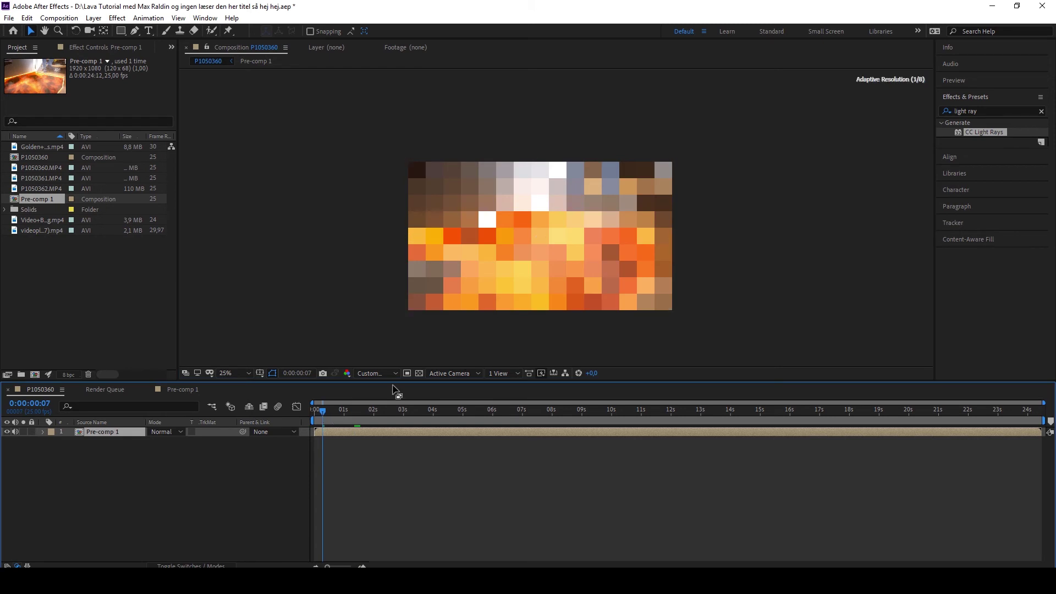
{"action": "left_click", "coordinate": [380, 376]}
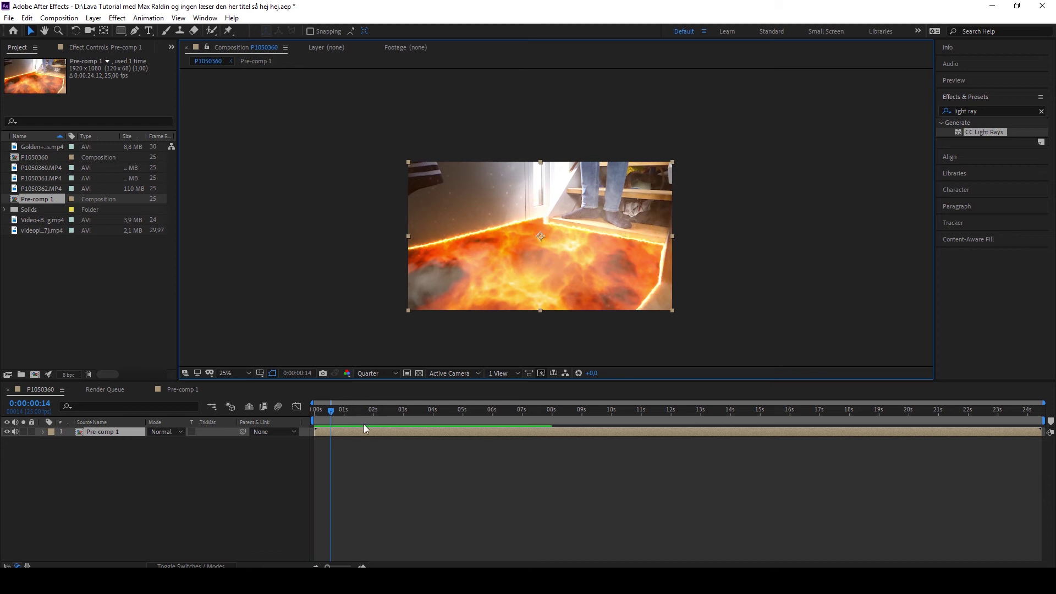
{"action": "mouse_move", "coordinate": [342, 411]}
{"action": "left_mouse_down"}
{"action": "mouse_move", "coordinate": [453, 418]}
{"action": "mouse_move", "coordinate": [342, 423]}
{"action": "left_mouse_up"}
Find the Turbulent Displace effect by searching for "turb" and apply it to Pre-comp 1
{"action": "left_click", "coordinate": [984, 110]}
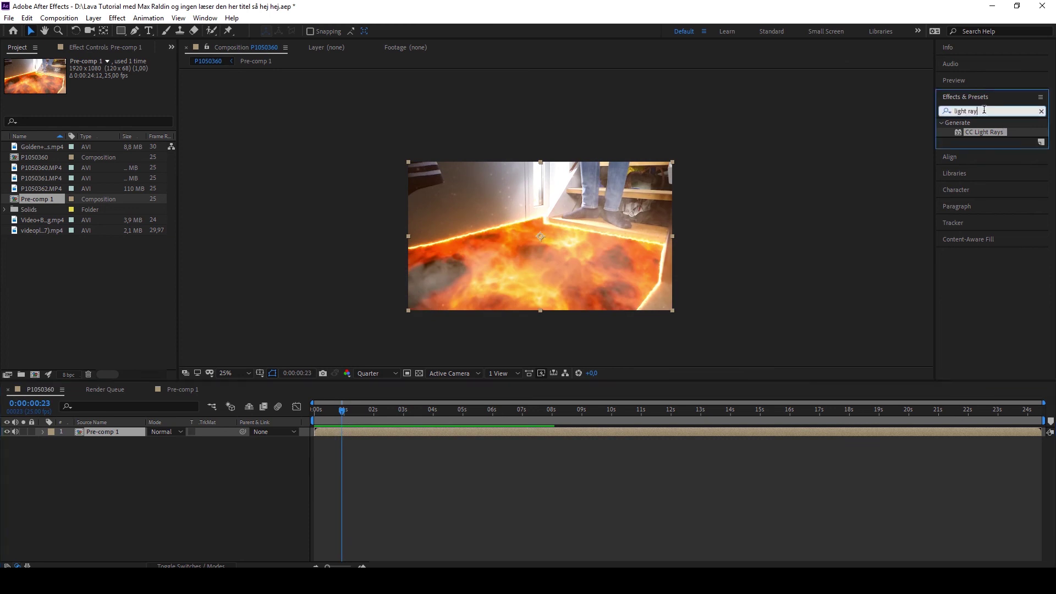
{"action": "triple_click", "coordinate": [984, 111]}
{"action": "type", "text": "turb"}
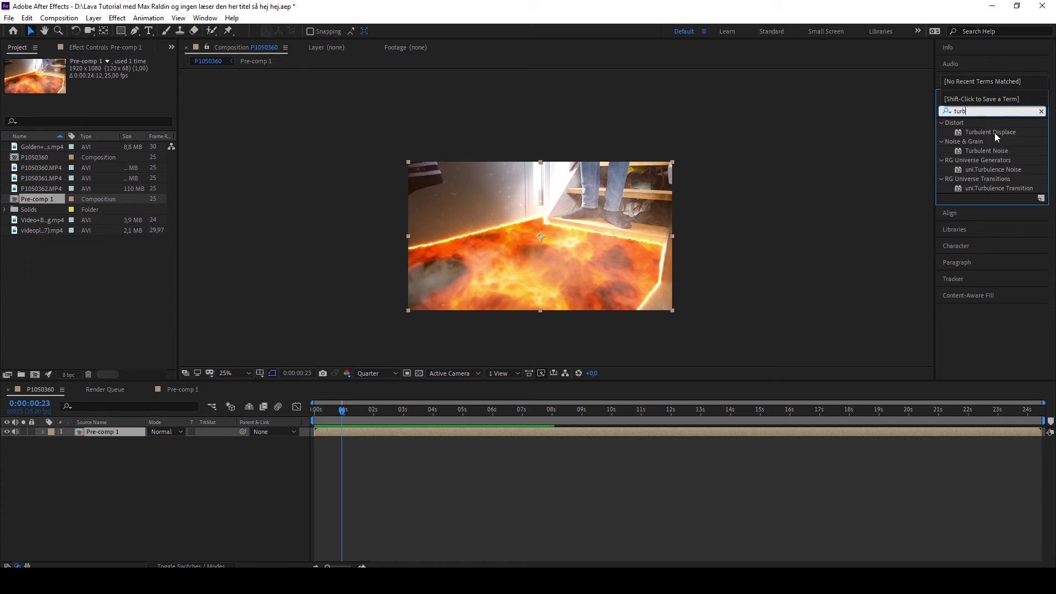
{"action": "left_click_drag", "start_coordinate": [995, 132], "coordinate": [513, 249]}
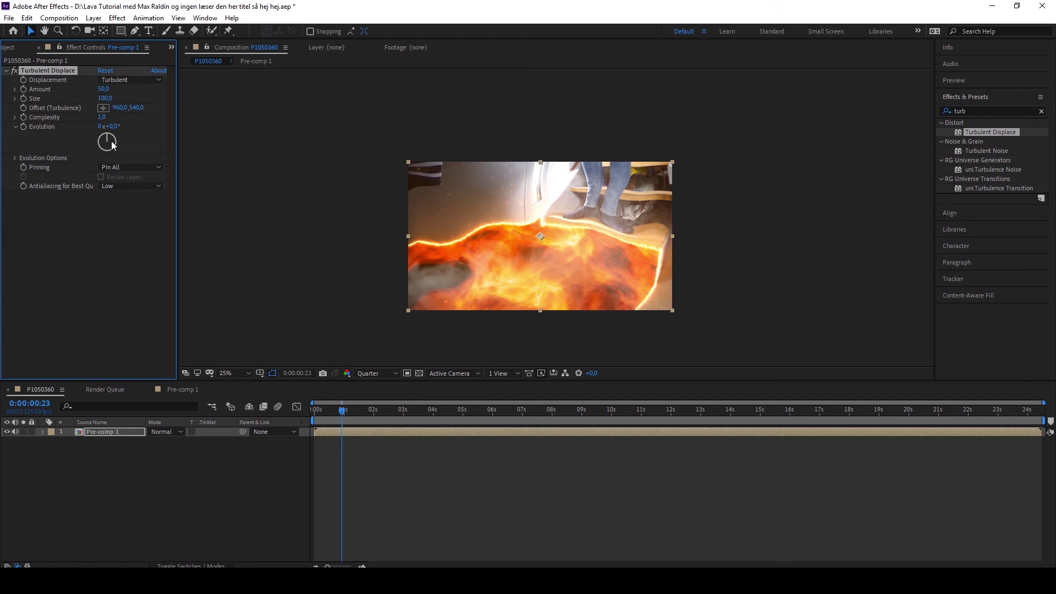
Set Turbulent Displace's Size to 57, Amount to 15 and Evolution to -3°
{"action": "left_click_drag", "start_coordinate": [104, 98], "coordinate": [80, 99]}
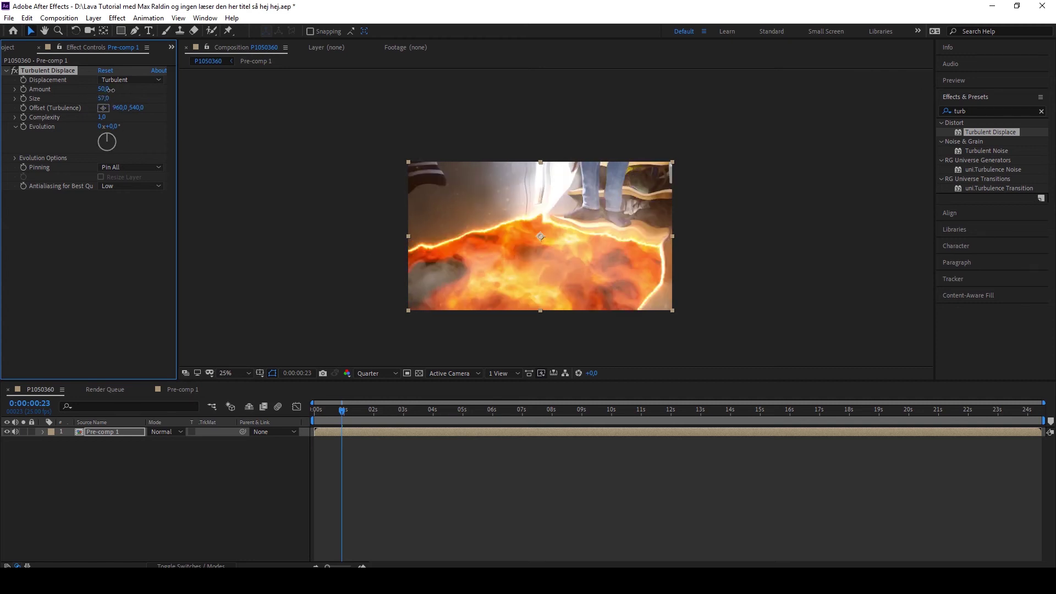
{"action": "left_click_drag", "start_coordinate": [104, 89], "coordinate": [84, 89]}
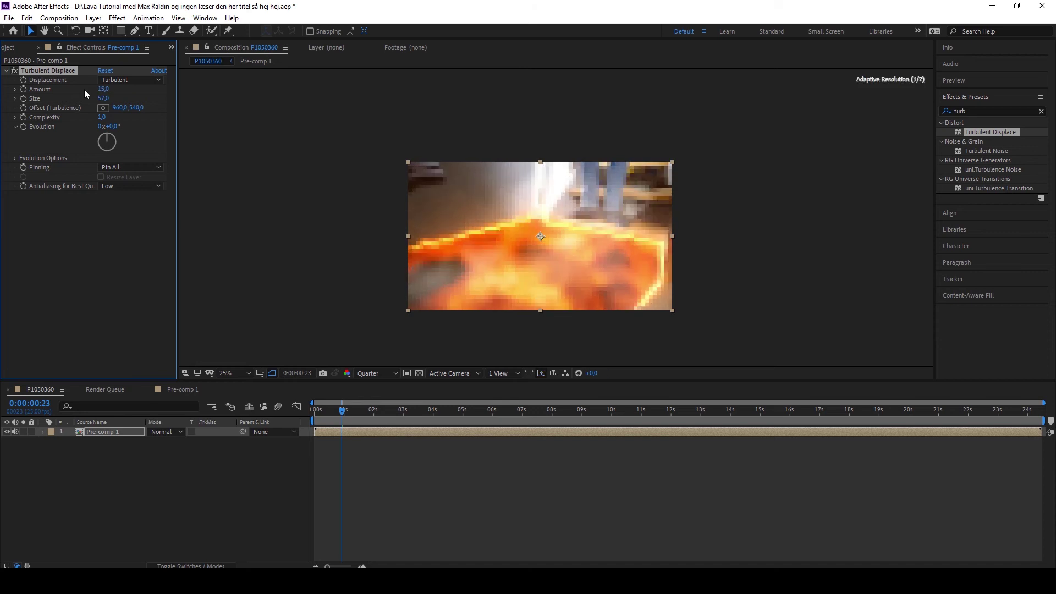
{"action": "mouse_move", "coordinate": [114, 136]}
{"action": "left_mouse_down"}
{"action": "mouse_move", "coordinate": [103, 159]}
{"action": "mouse_move", "coordinate": [107, 127]}
{"action": "left_mouse_up"}
Turn on keyframing for the Turbulent Displace properties at the first frame and move the playhead to 0:00:06:14
{"action": "left_click_drag", "start_coordinate": [327, 412], "coordinate": [303, 421]}
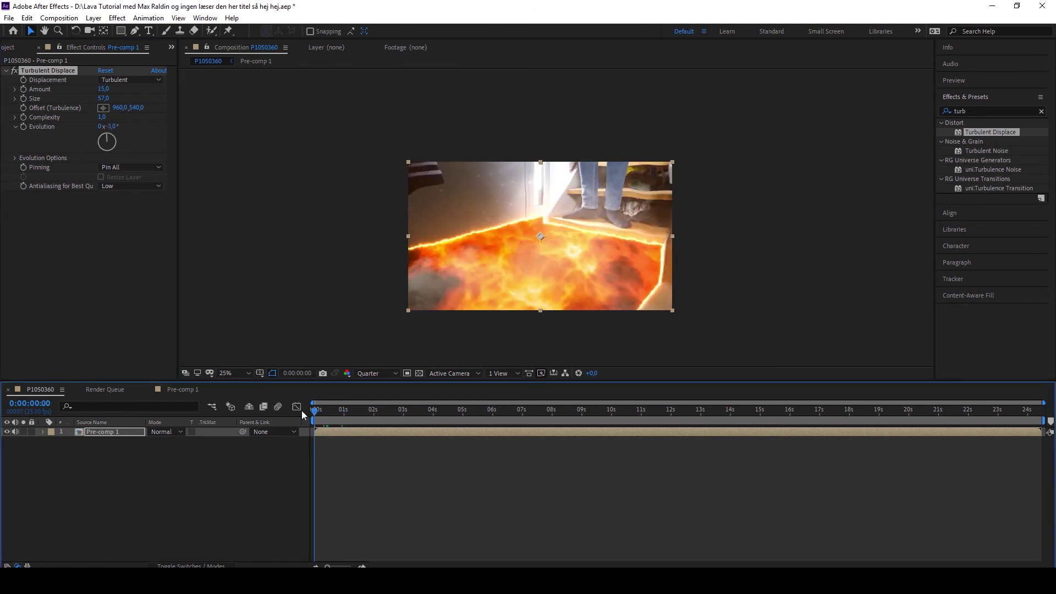
{"action": "left_click", "coordinate": [23, 98]}
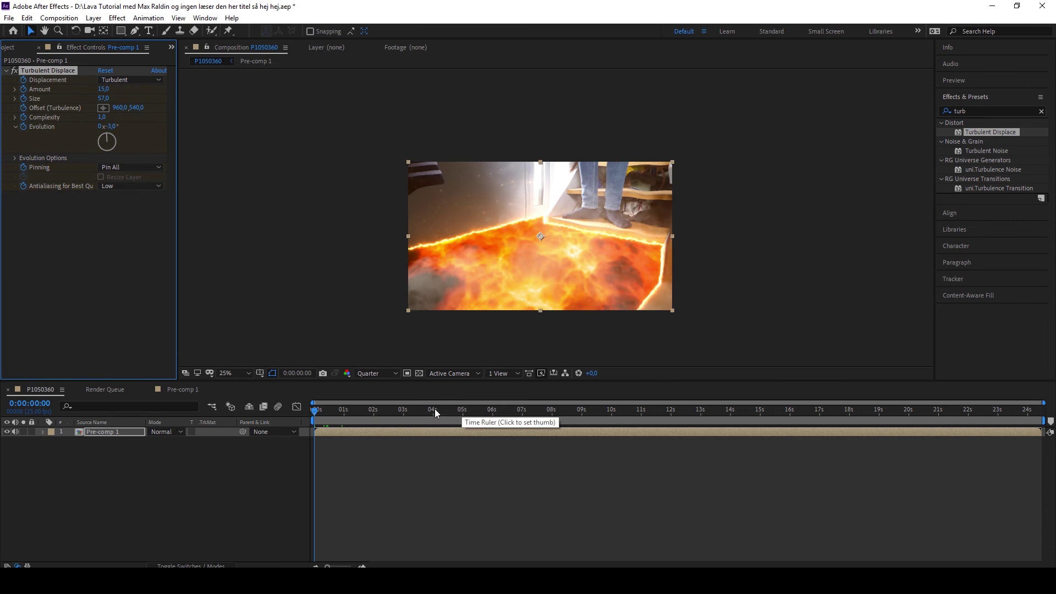
{"action": "left_click", "coordinate": [494, 411]}
{"action": "left_click", "coordinate": [509, 413]}
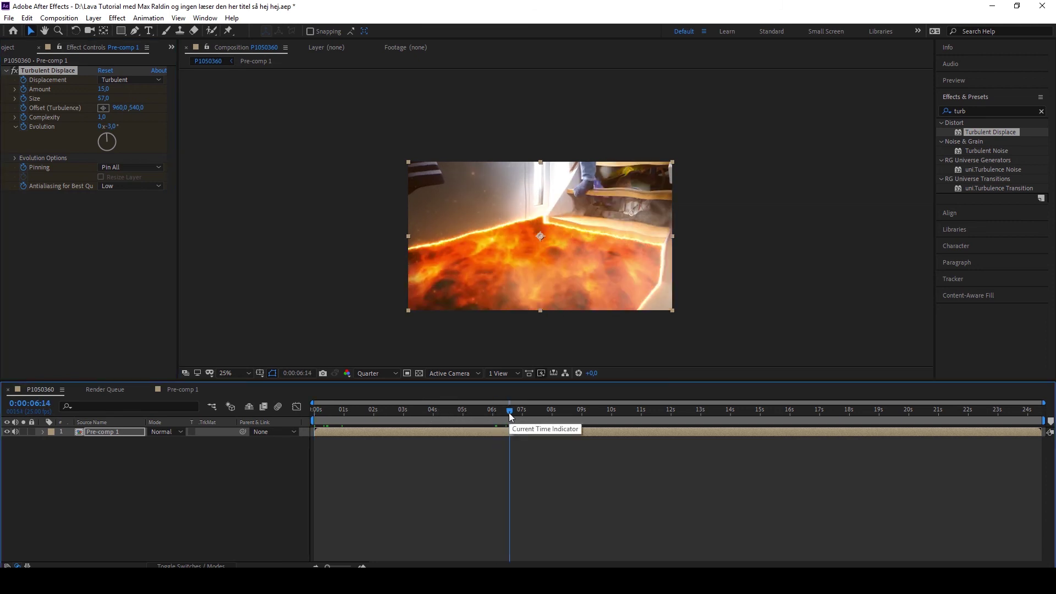
Try a Size of 621 and an Amount of 159 on Turbulent Displace, and undo the Amount change
{"action": "left_click_drag", "start_coordinate": [104, 98], "coordinate": [420, 102]}
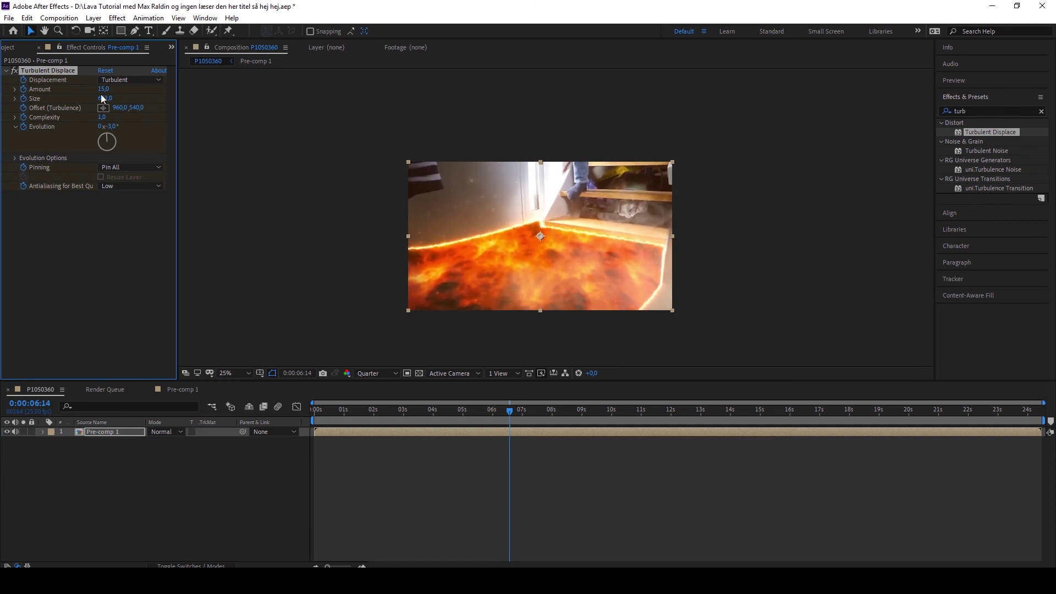
{"action": "left_click_drag", "start_coordinate": [103, 89], "coordinate": [220, 87]}
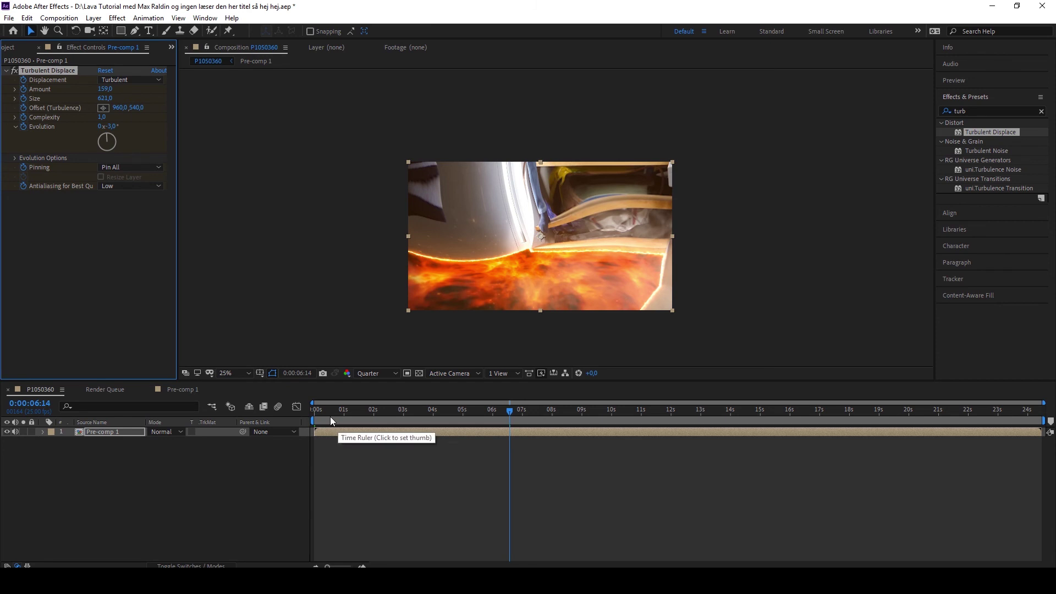
{"action": "left_click_drag", "start_coordinate": [317, 412], "coordinate": [306, 434]}
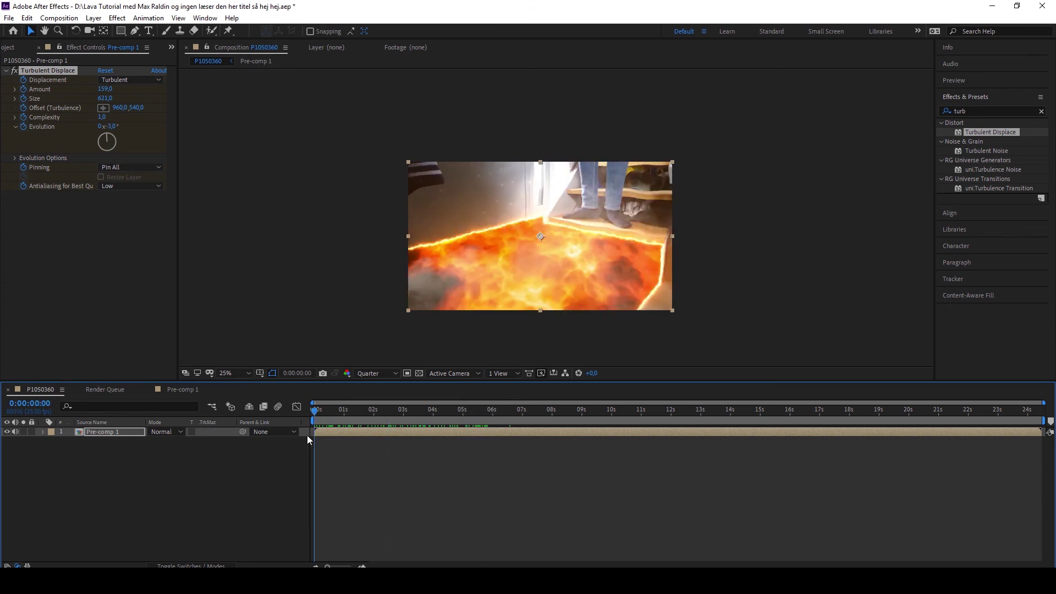
{"action": "key", "text": "ctrl+z"}
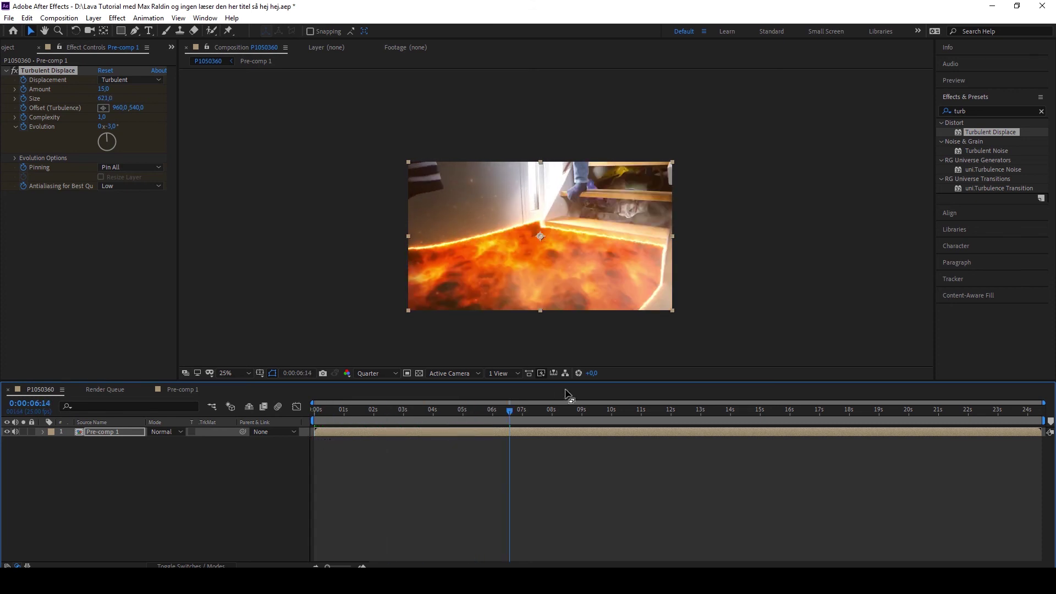
At 0:00:08:09, set Turbulent Displace's Evolution to 5x+184°, turn off keyframing for Amount and Size, and set Size to 20
{"action": "left_click_drag", "start_coordinate": [599, 410], "coordinate": [562, 418]}
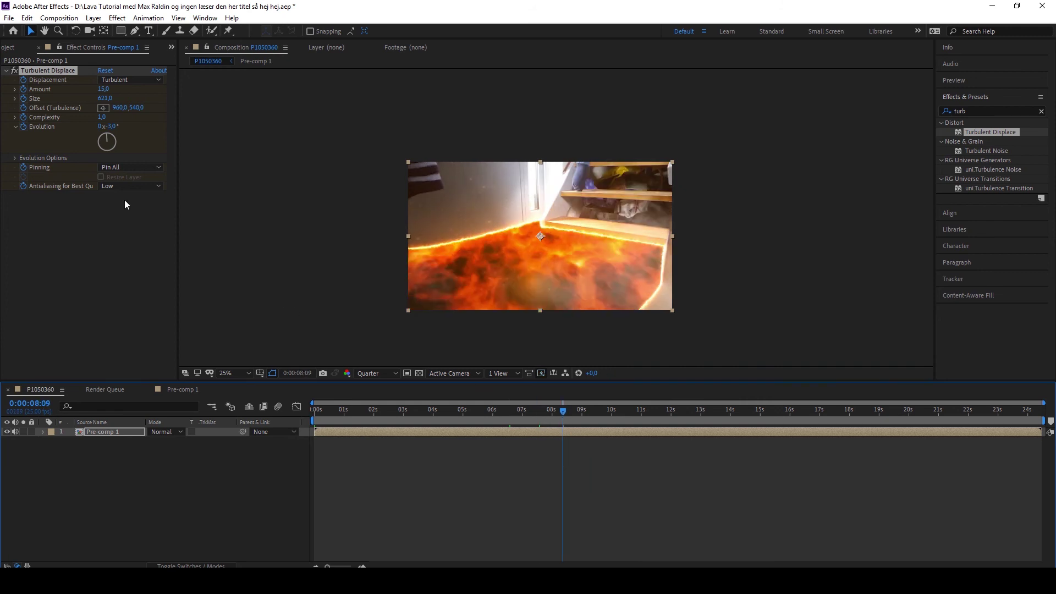
{"action": "left_click_drag", "start_coordinate": [109, 135], "coordinate": [24, 104]}
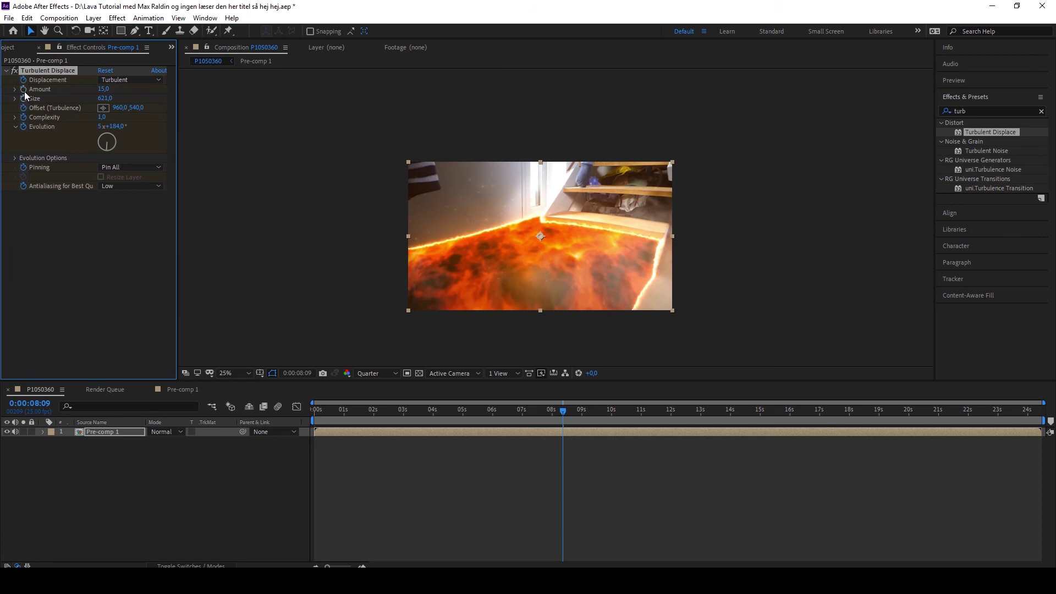
{"action": "left_click_drag", "start_coordinate": [105, 97], "coordinate": [3, 339]}
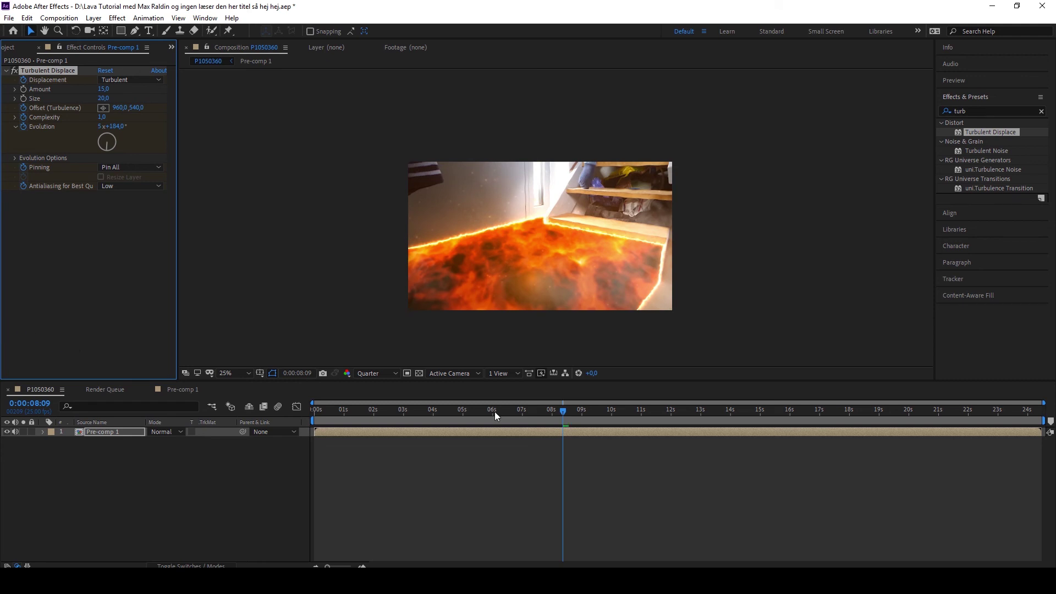
Review the animated distortion at several points along the timeline and return the playhead to 0:00:00:04
{"action": "mouse_move", "coordinate": [494, 411]}
{"action": "left_mouse_down"}
{"action": "mouse_move", "coordinate": [352, 424]}
{"action": "mouse_move", "coordinate": [497, 411]}
{"action": "left_mouse_up"}
{"action": "mouse_move", "coordinate": [110, 138]}
{"action": "left_mouse_down"}
{"action": "mouse_move", "coordinate": [104, 146]}
{"action": "mouse_move", "coordinate": [113, 135]}
{"action": "left_mouse_up"}
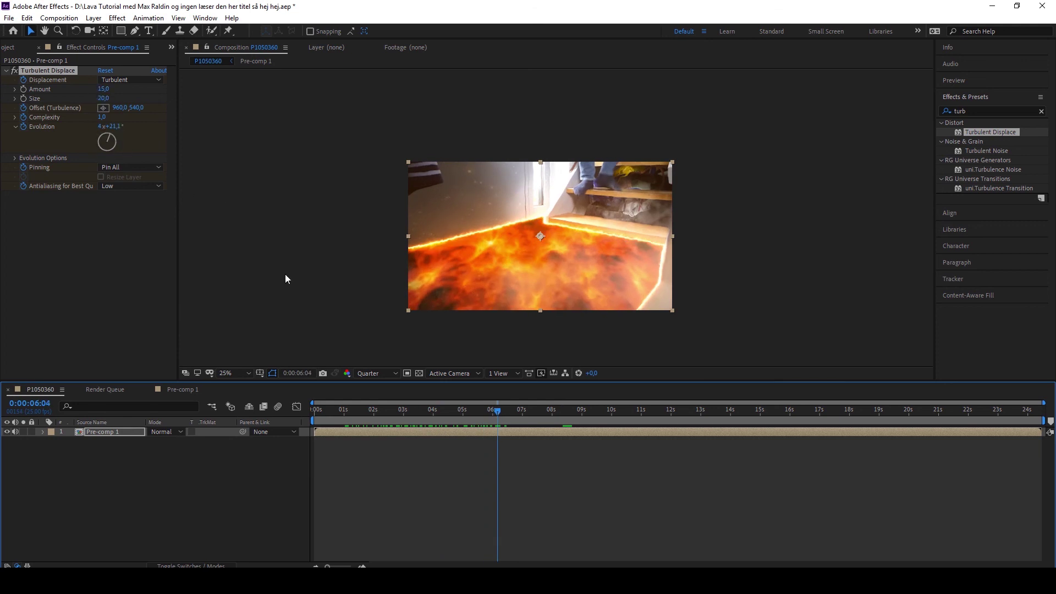
{"action": "left_click_drag", "start_coordinate": [538, 414], "coordinate": [359, 413]}
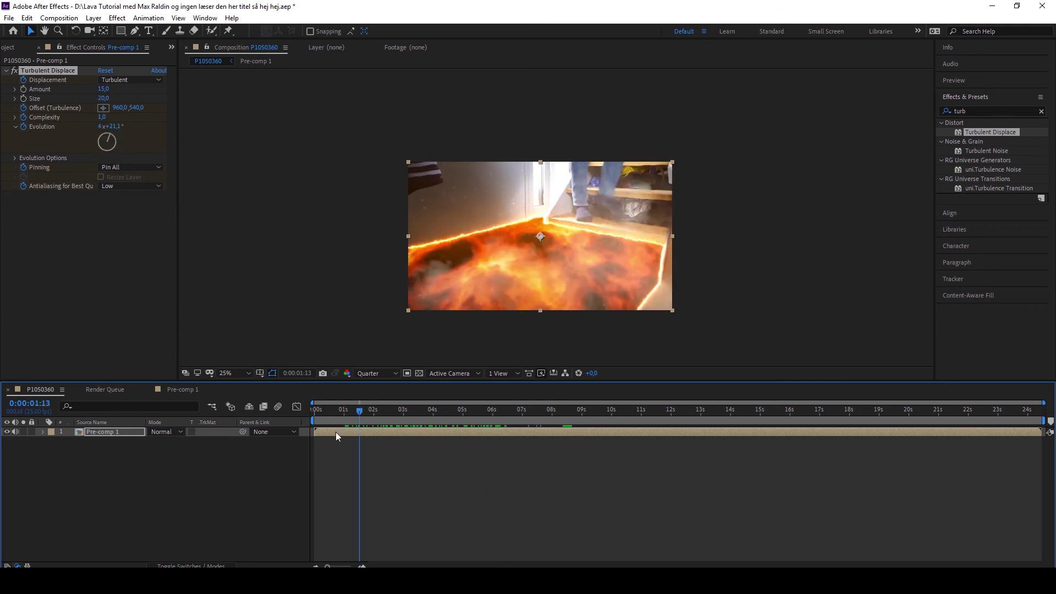
{"action": "left_click", "coordinate": [512, 412]}
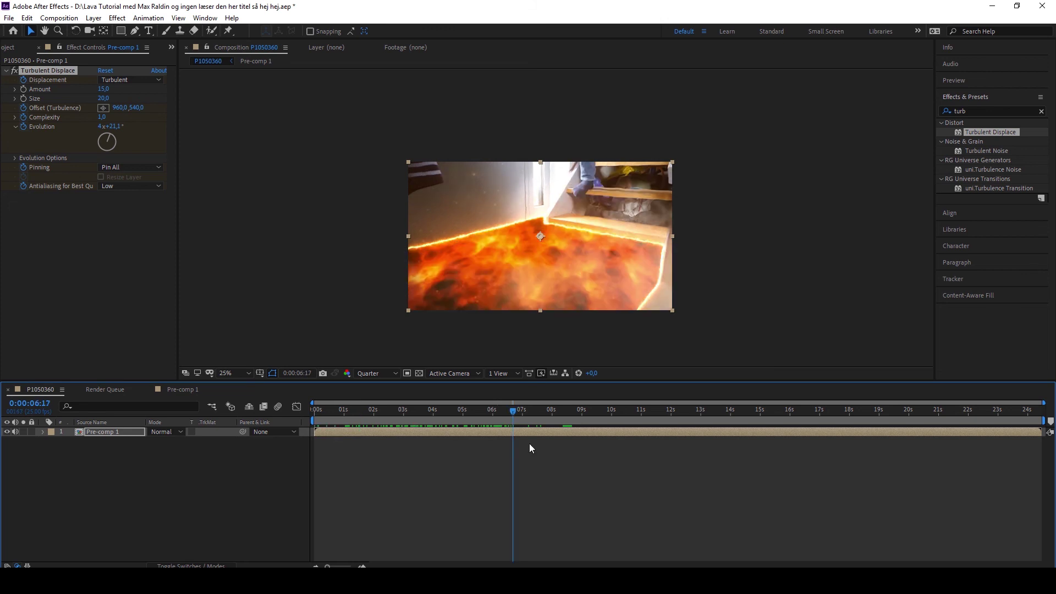
{"action": "key", "text": "Page_Up"}
{"action": "key", "text": "Page_Up"}
{"action": "key", "text": "Page_Up"}
{"action": "key", "text": "Page_Up"}
{"action": "key", "text": "Page_Up"}
{"action": "key", "text": "Page_Up"}
{"action": "key", "text": "Page_Up"}
{"action": "key", "text": "Page_Up"}
{"action": "key", "text": "Page_Up"}
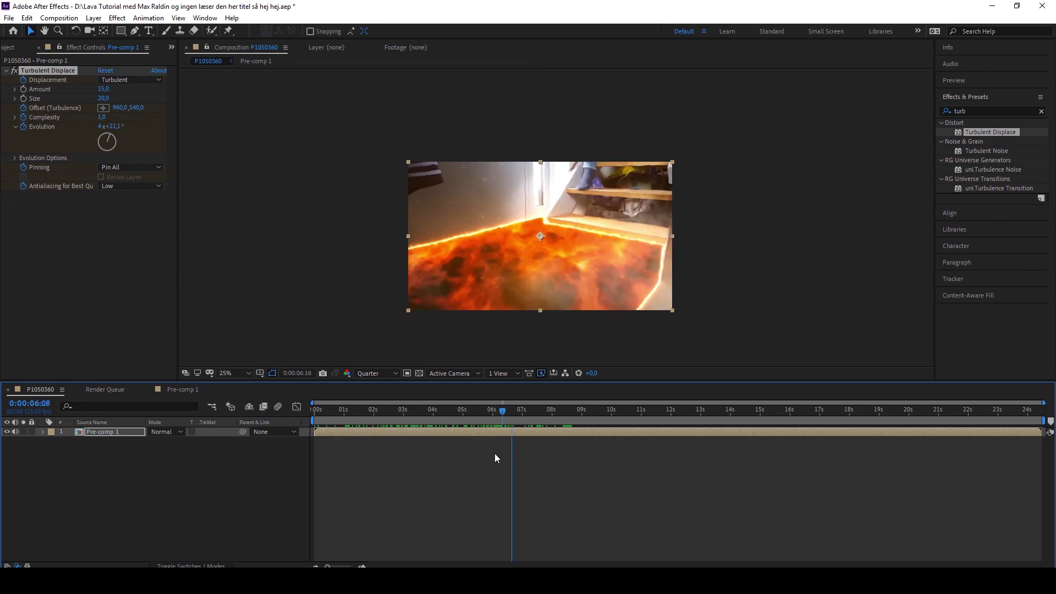
{"action": "key", "text": "Home"}
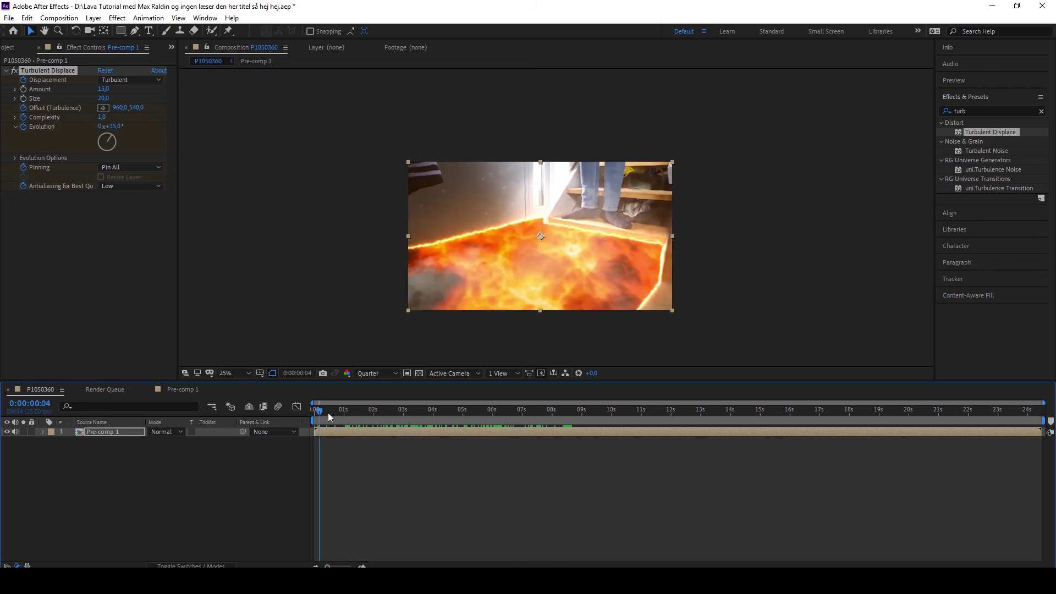
Find the Curves effect by searching for "curves" and apply it to Pre-comp 1
{"action": "left_click", "coordinate": [976, 110]}
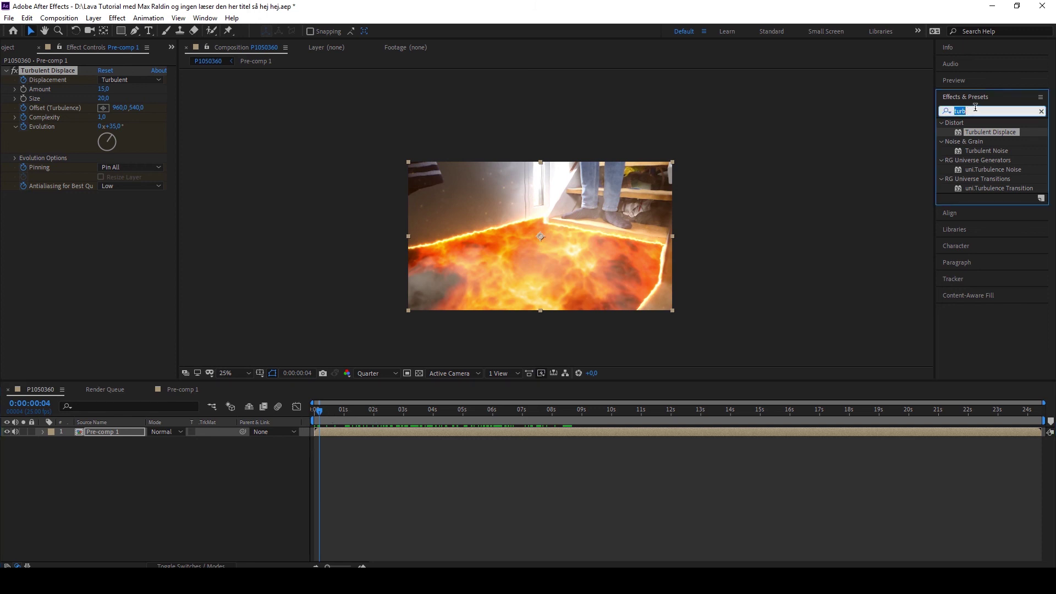
{"action": "type", "text": "curves"}
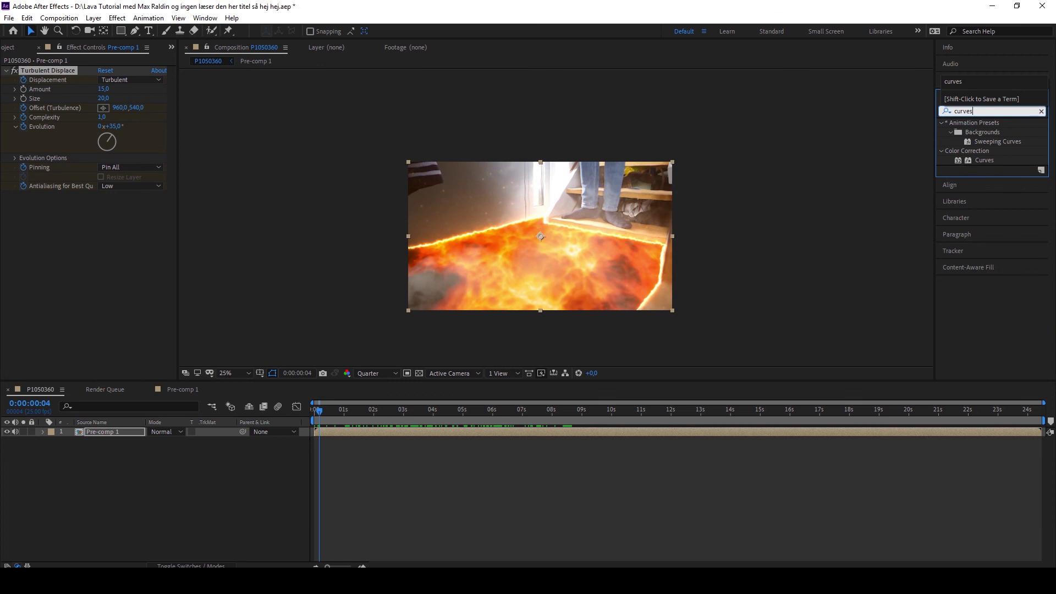
{"action": "left_click_drag", "start_coordinate": [993, 160], "coordinate": [538, 262]}
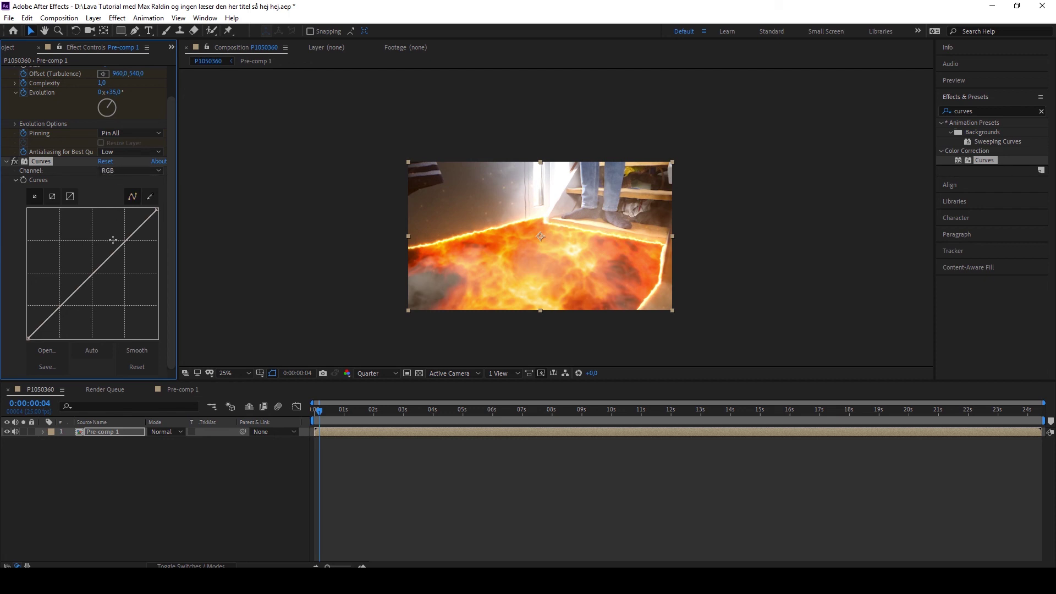
Raise the midtones slightly on the RGB curve and on the Red channel curve to brighten and warm the image
{"action": "mouse_move", "coordinate": [113, 240]}
{"action": "left_mouse_down"}
{"action": "mouse_move", "coordinate": [90, 237]}
{"action": "mouse_move", "coordinate": [105, 253]}
{"action": "left_mouse_up"}
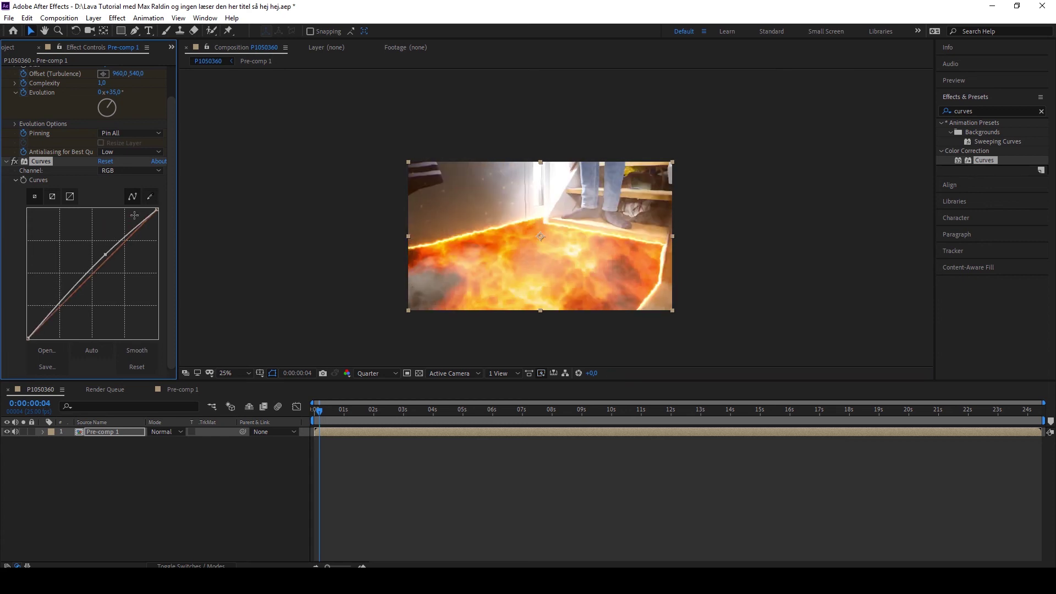
{"action": "left_click", "coordinate": [123, 170]}
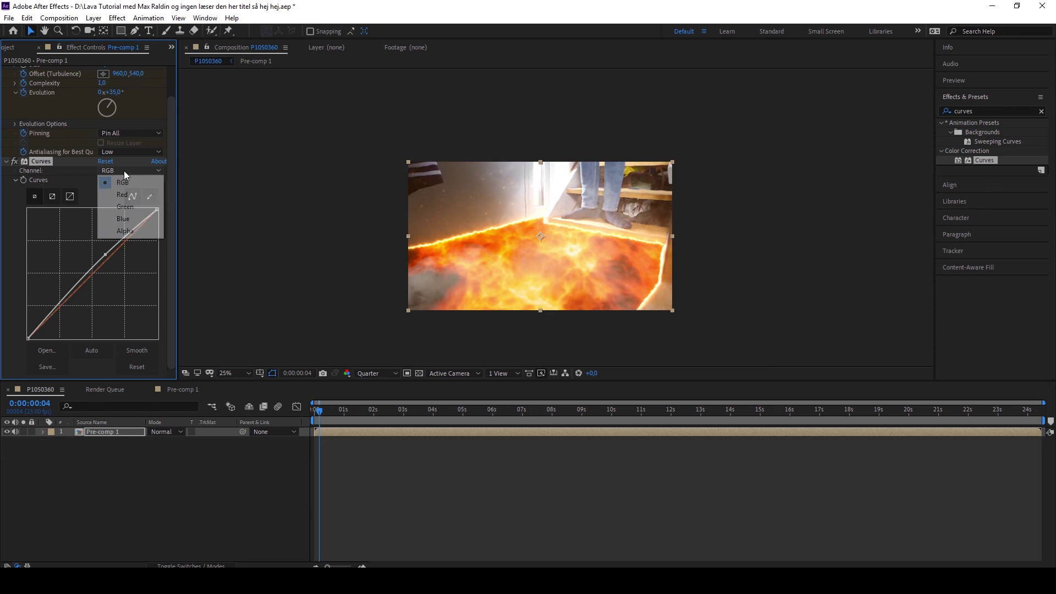
{"action": "left_click", "coordinate": [125, 194]}
{"action": "left_click_drag", "start_coordinate": [126, 255], "coordinate": [109, 249]}
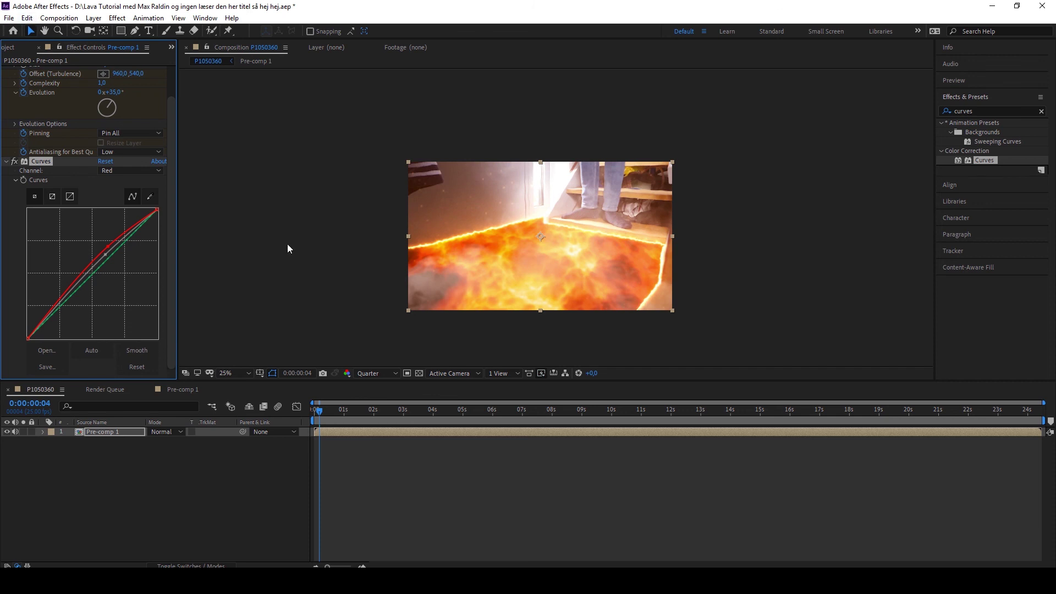
{"action": "left_click", "coordinate": [343, 307]}
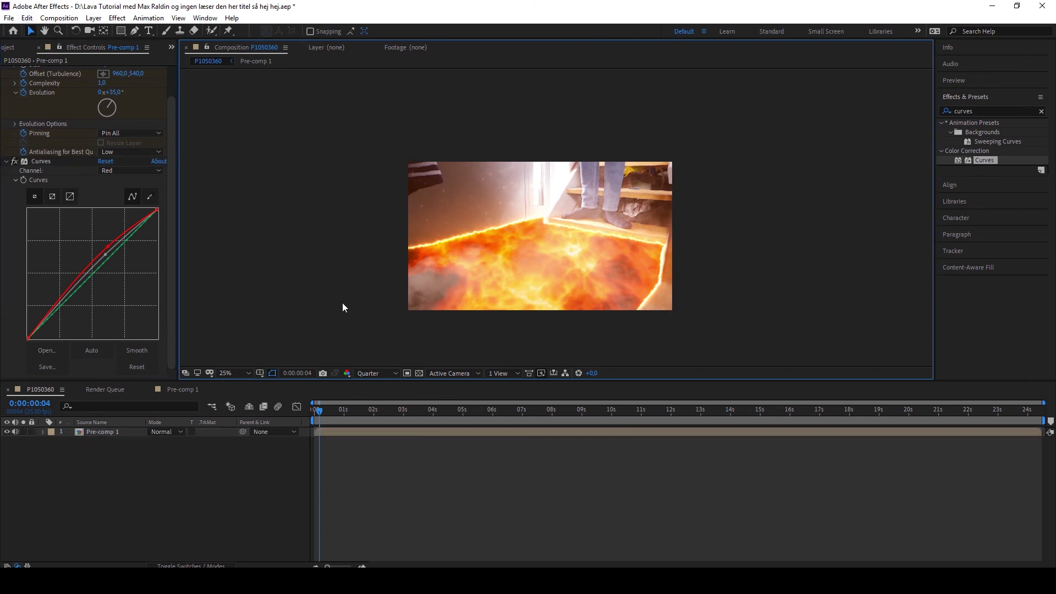
Find uni.Chromatic Aberration by searching for "chrom" and apply it to Pre-comp 1
{"action": "left_click", "coordinate": [966, 110]}
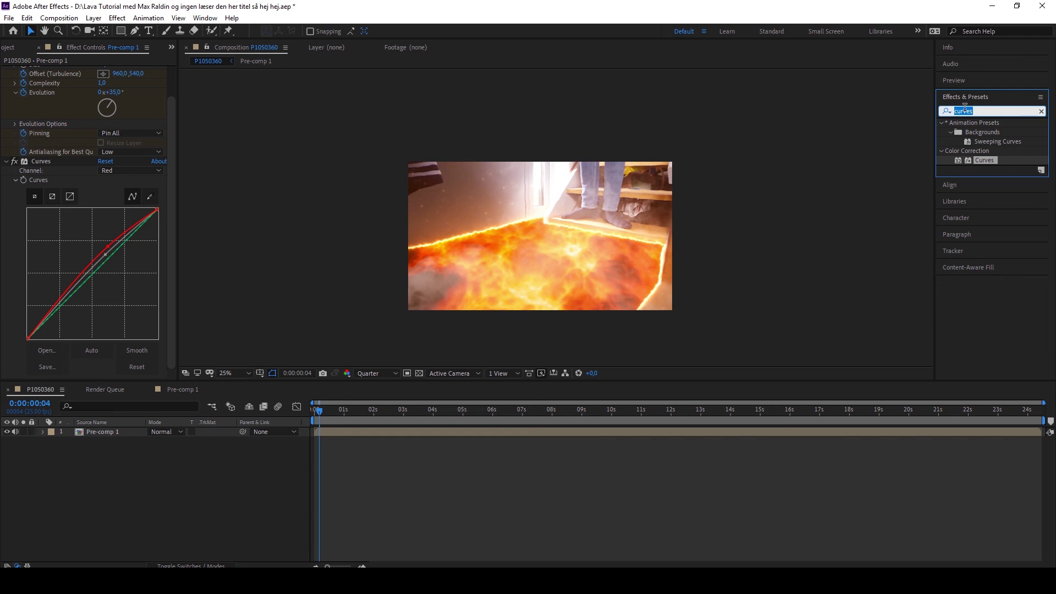
{"action": "type", "text": "chrom"}
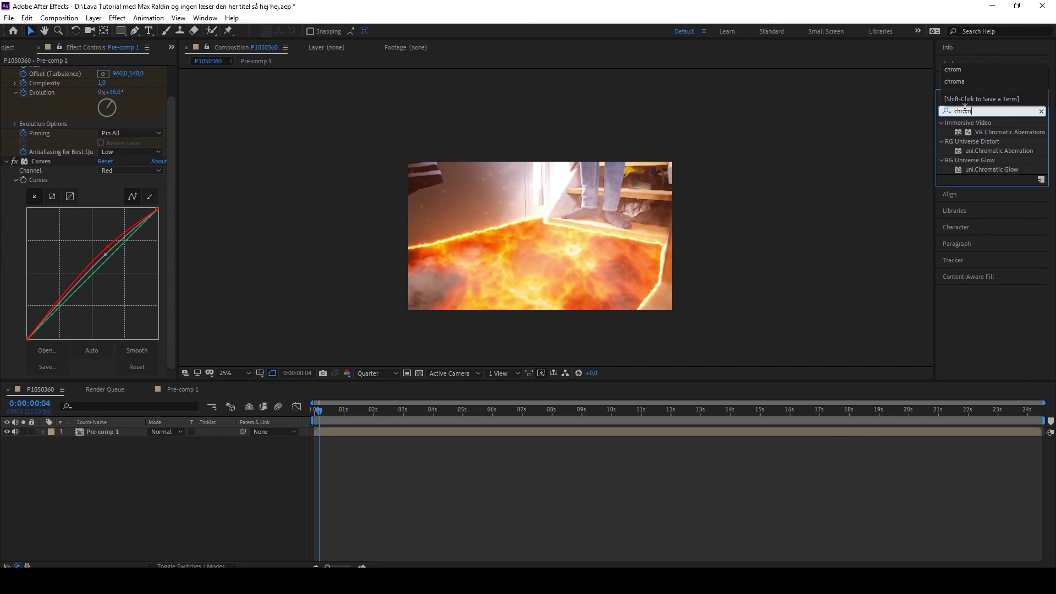
{"action": "left_click_drag", "start_coordinate": [1006, 150], "coordinate": [543, 274]}
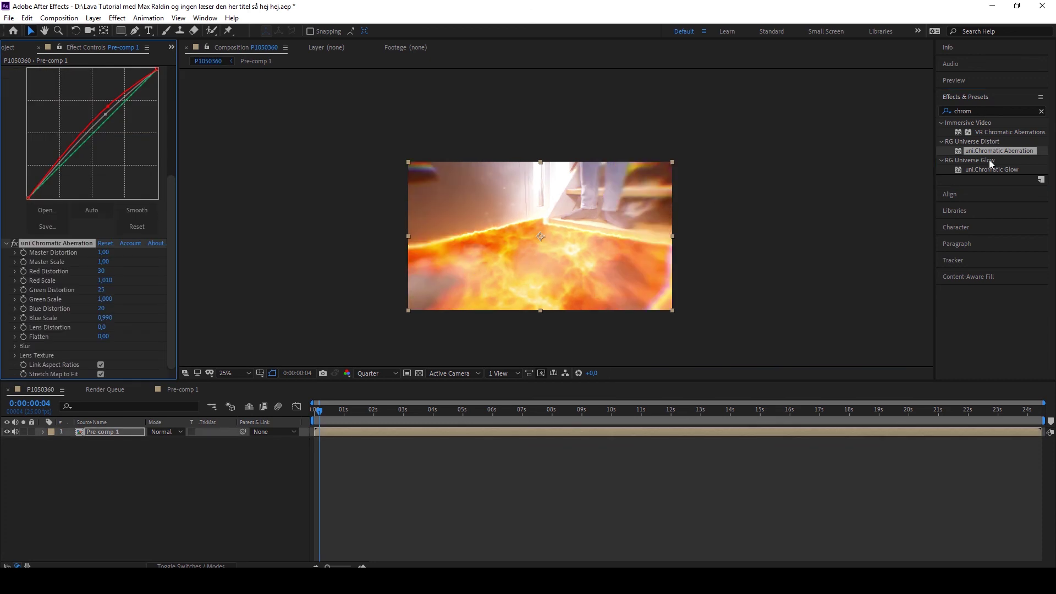
With the playhead at 0:00:01:21, set Chromatic Aberration's Master Distortion to 0.31 and its blur Edge Radius to 2100
{"action": "left_click", "coordinate": [341, 412]}
{"action": "left_click", "coordinate": [369, 412]}
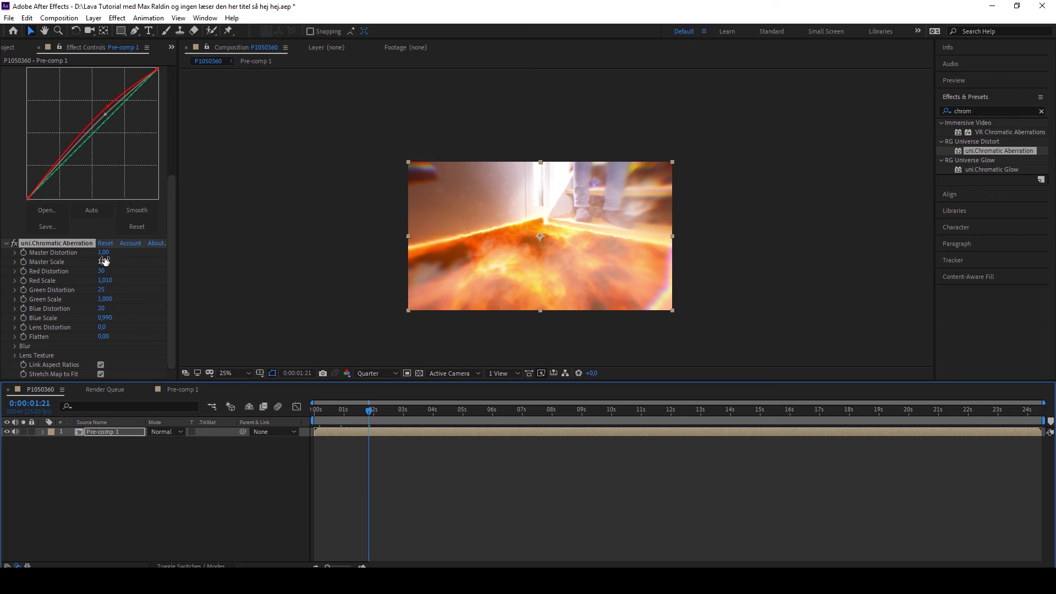
{"action": "left_click_drag", "start_coordinate": [105, 255], "coordinate": [17, 256]}
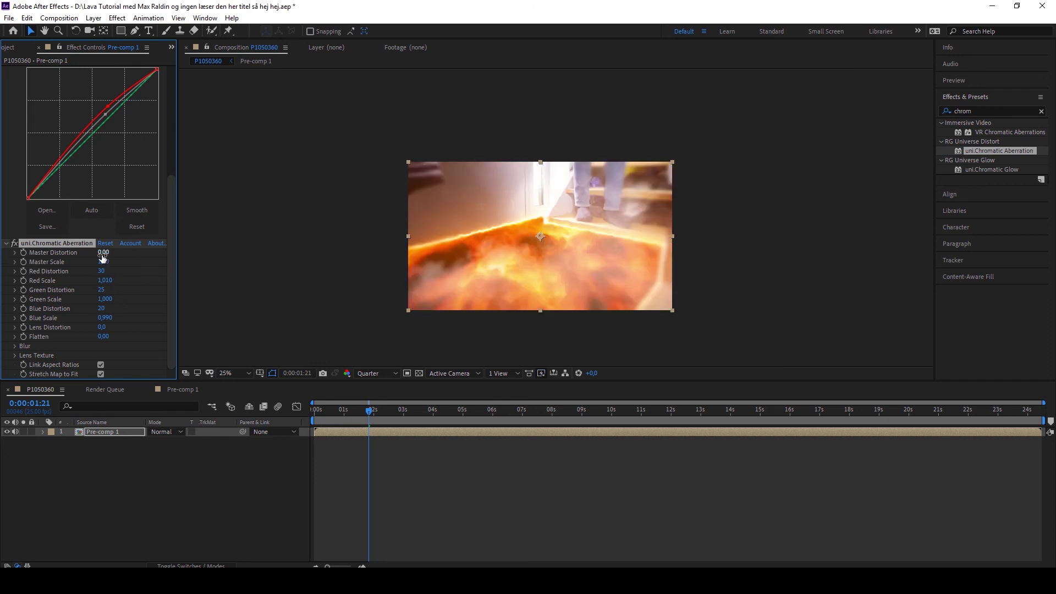
{"action": "mouse_move", "coordinate": [104, 252]}
{"action": "left_mouse_down"}
{"action": "mouse_move", "coordinate": [115, 254]}
{"action": "mouse_move", "coordinate": [103, 255]}
{"action": "left_mouse_up"}
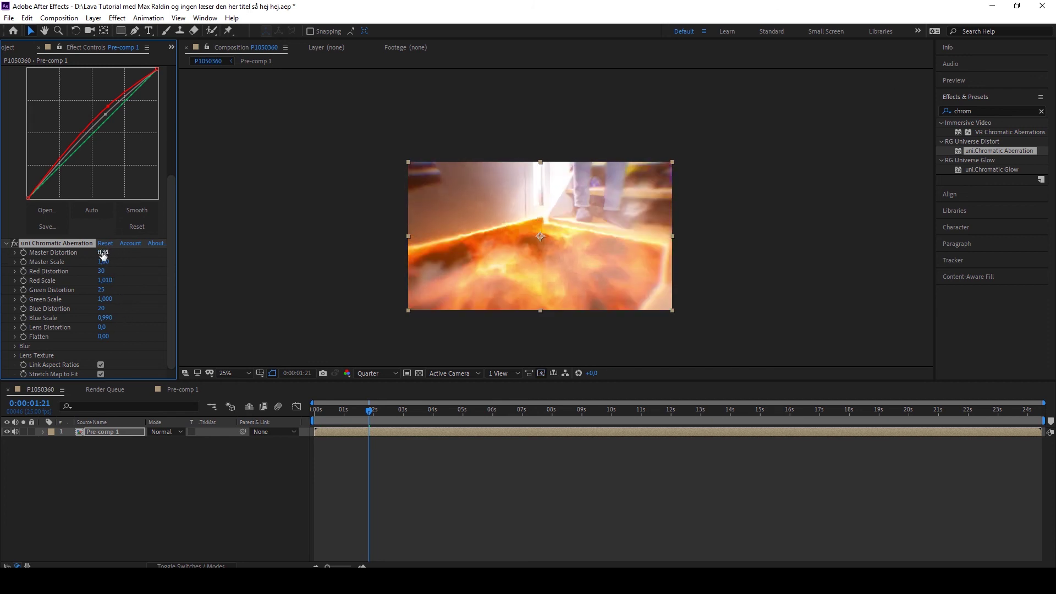
{"action": "left_click", "coordinate": [15, 346]}
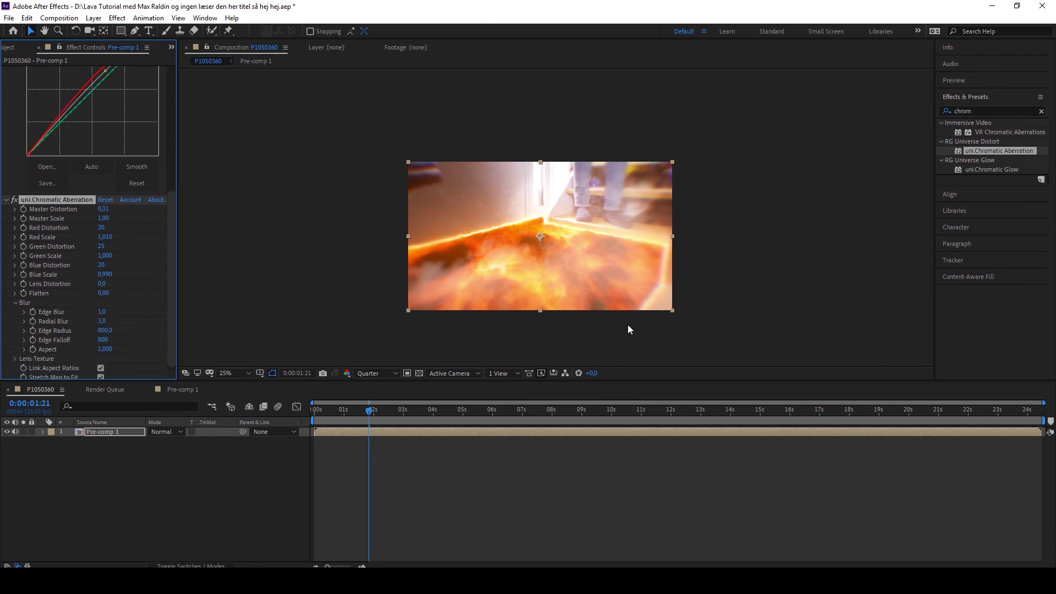
{"action": "left_click_drag", "start_coordinate": [103, 330], "coordinate": [157, 328]}
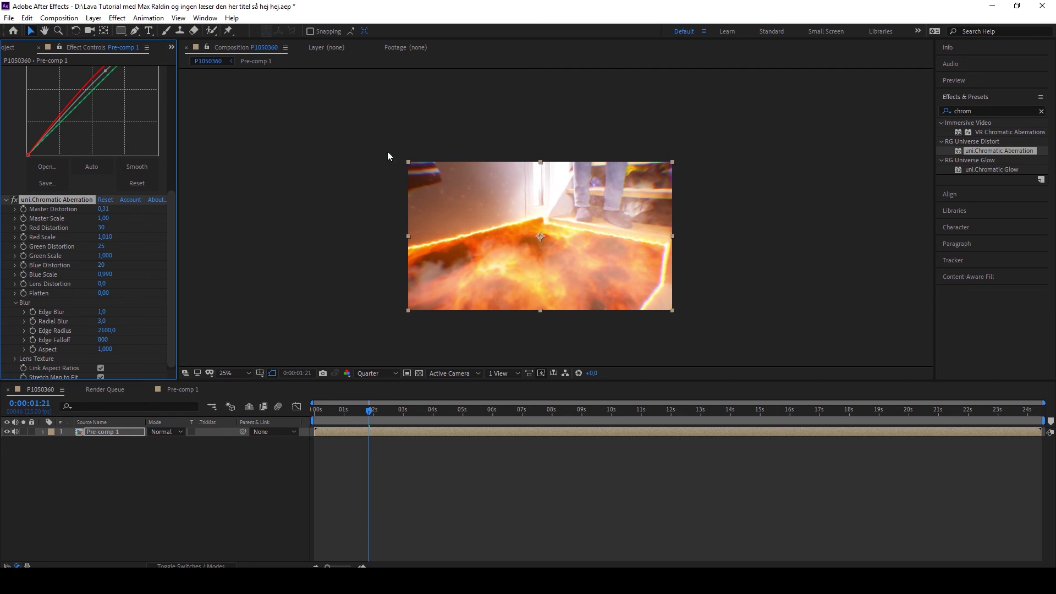
Try uni.Heatwave on Pre-comp 1 with Heat Intensity at 100, remove the effect and clear the effect search
{"action": "double_click", "coordinate": [988, 110]}
{"action": "key", "text": "BackSpace"}
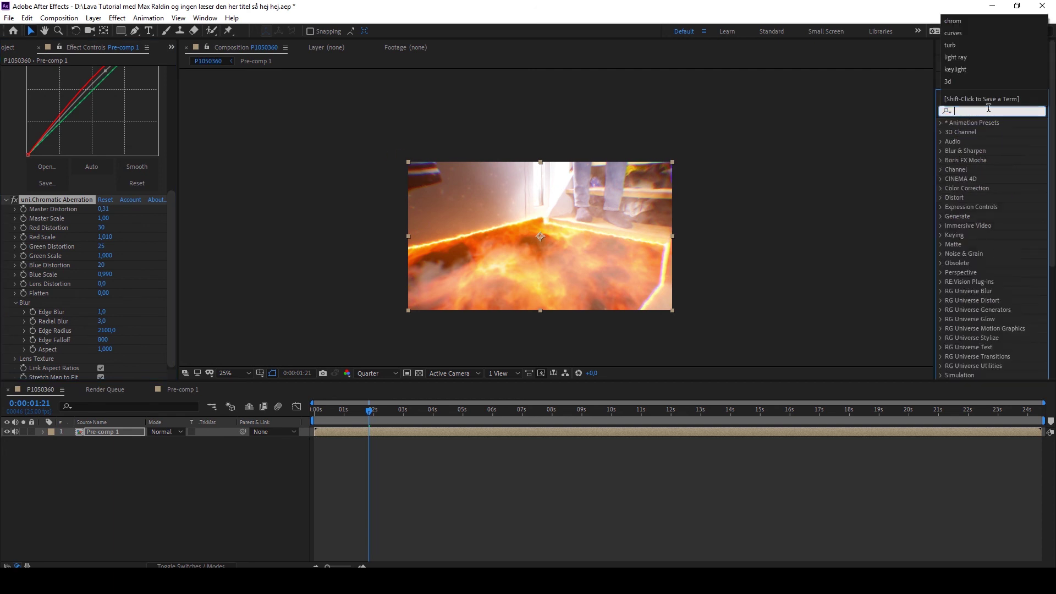
{"action": "type", "text": "heatwa"}
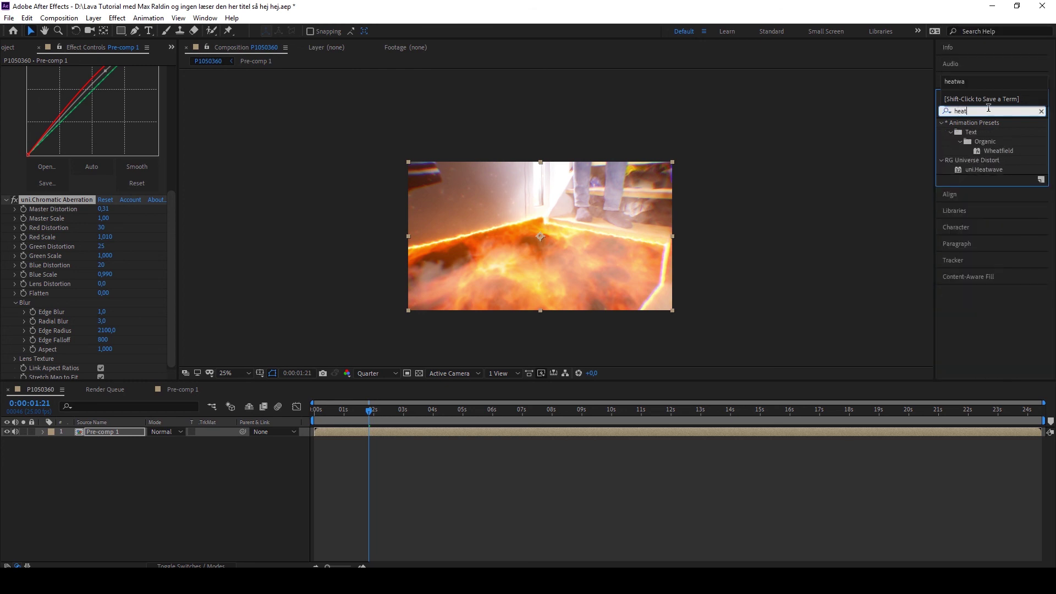
{"action": "left_click", "coordinate": [984, 132]}
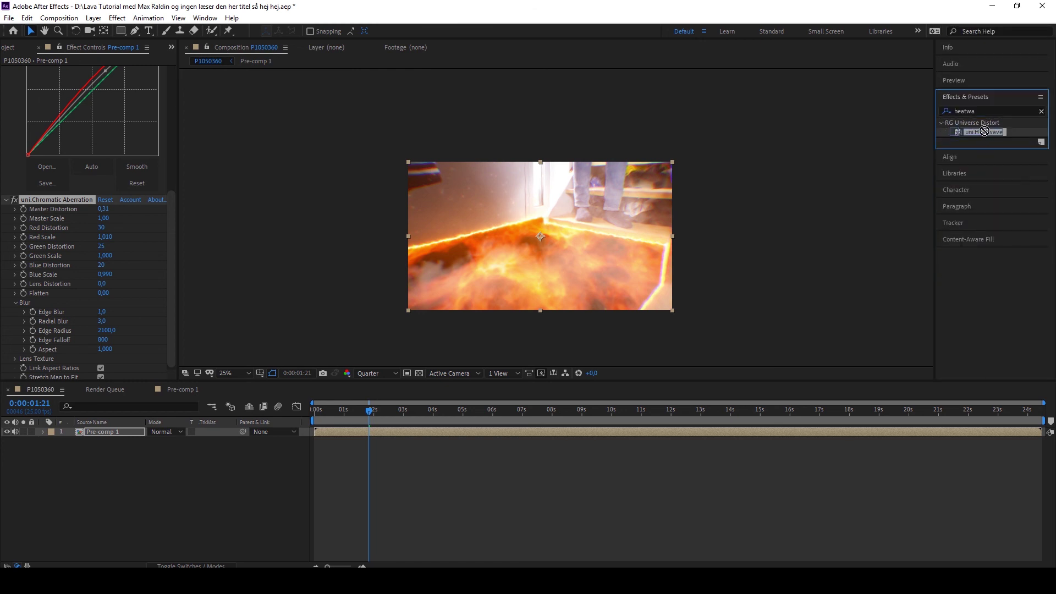
{"action": "left_click_drag", "start_coordinate": [984, 132], "coordinate": [567, 219]}
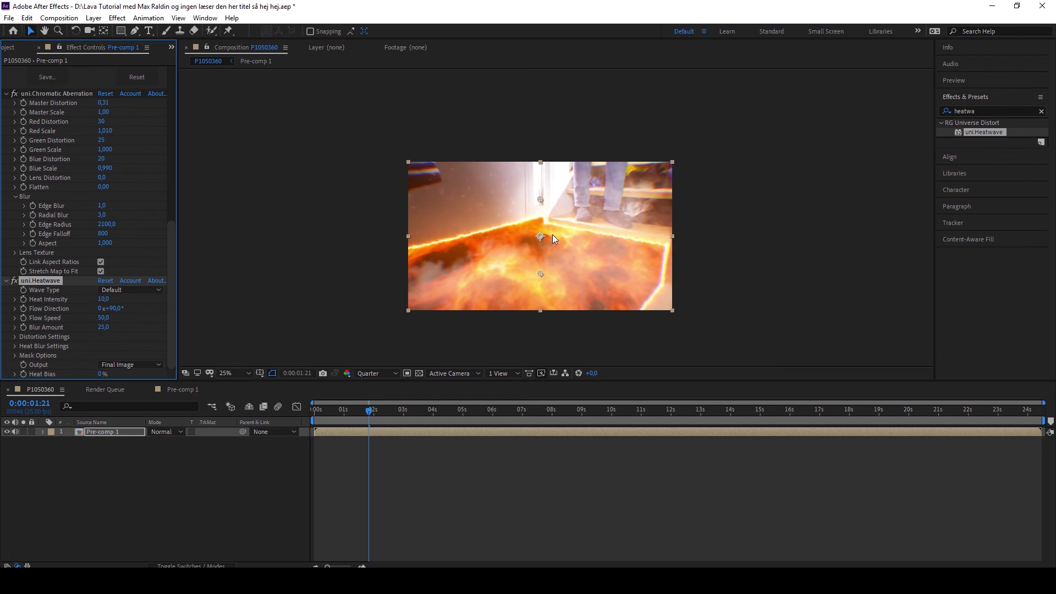
{"action": "left_click_drag", "start_coordinate": [128, 302], "coordinate": [201, 289]}
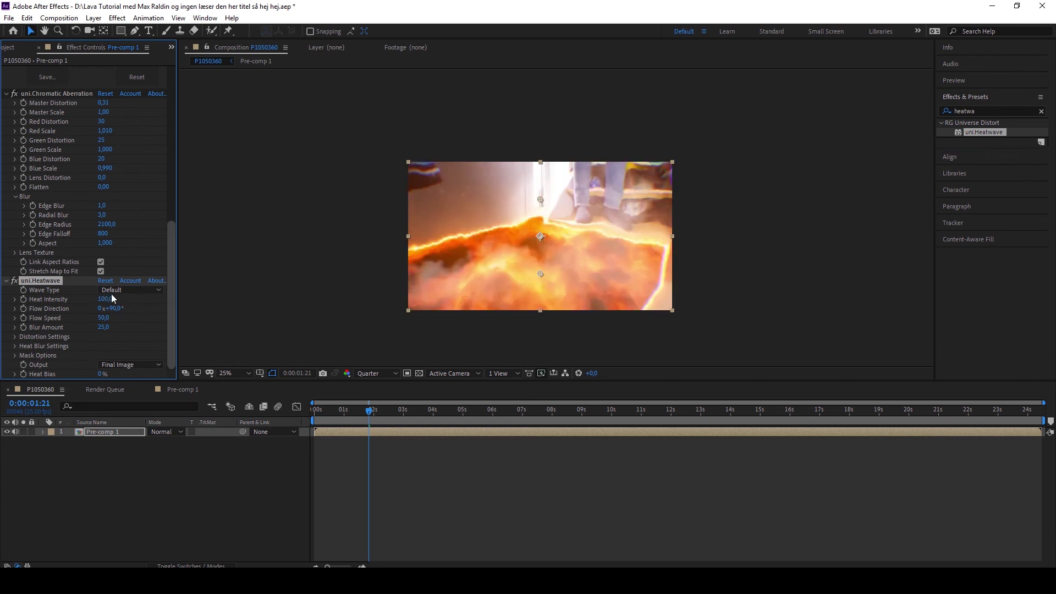
{"action": "key", "text": "Delete"}
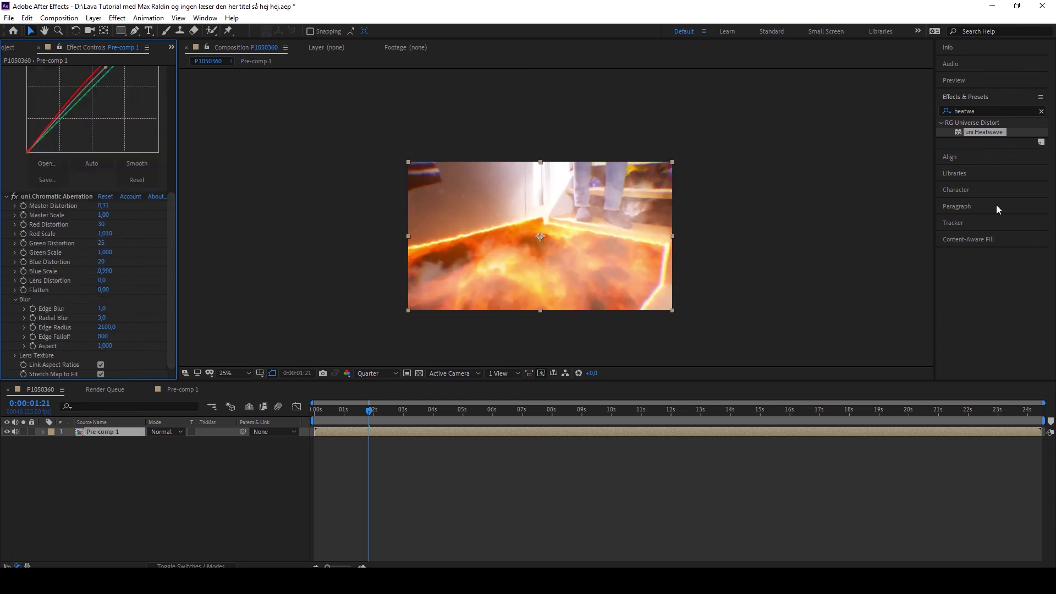
{"action": "left_click", "coordinate": [984, 113]}
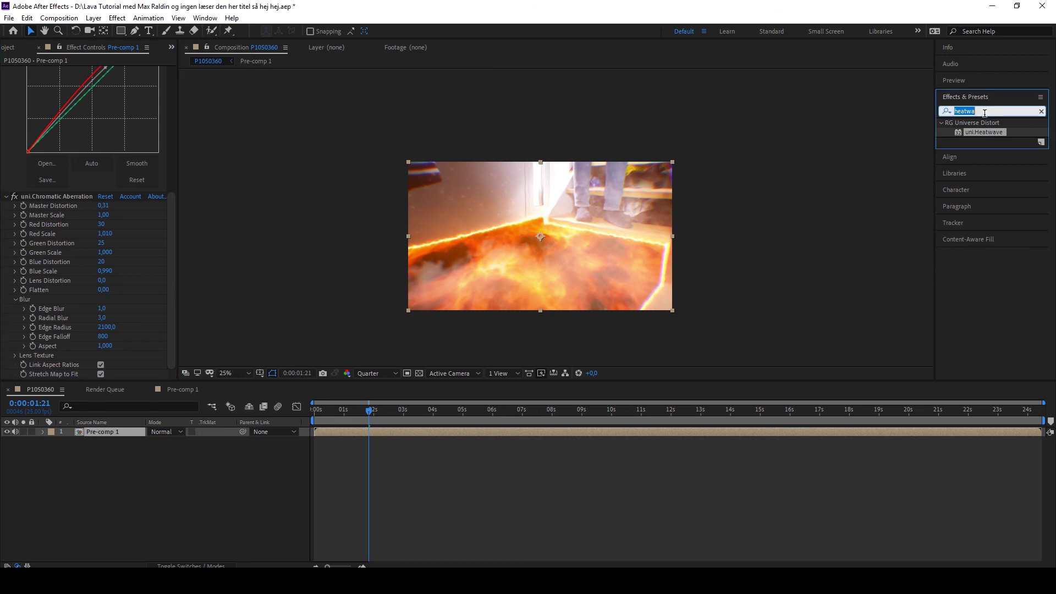
{"action": "key", "text": "BackSpace"}
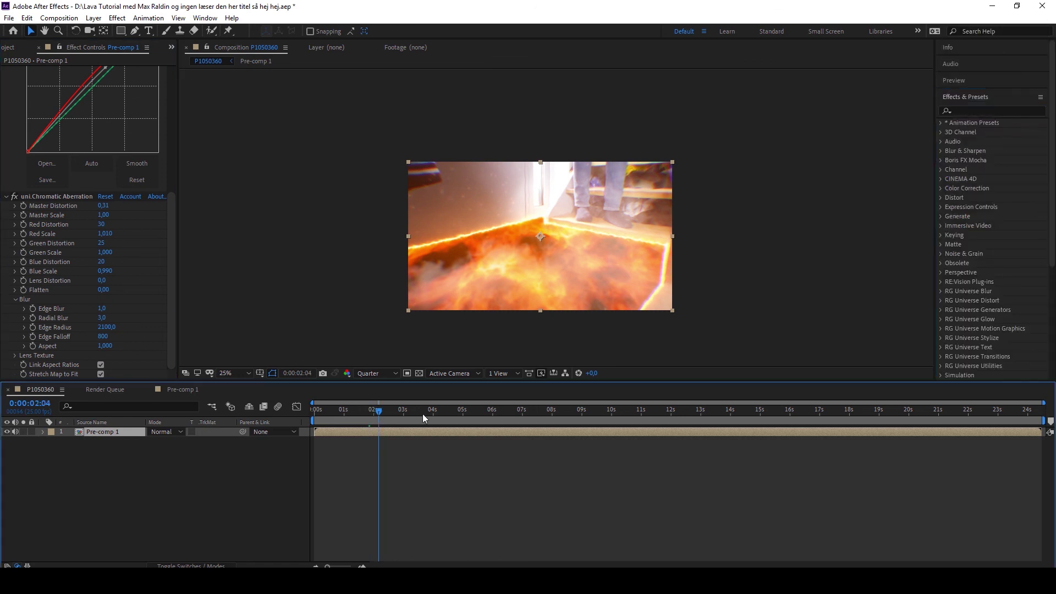
Check the chromatic aberration look on the lava shot at several times between about two and six seconds
{"action": "left_click_drag", "start_coordinate": [422, 413], "coordinate": [436, 413]}
{"action": "left_click", "coordinate": [491, 412]}
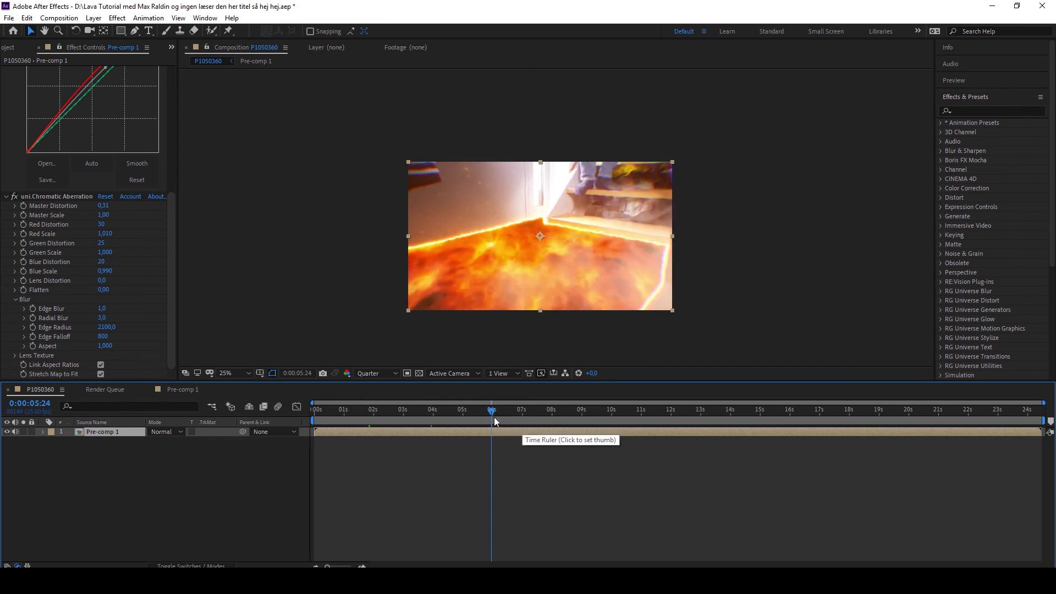
{"action": "left_click_drag", "start_coordinate": [493, 414], "coordinate": [384, 423]}
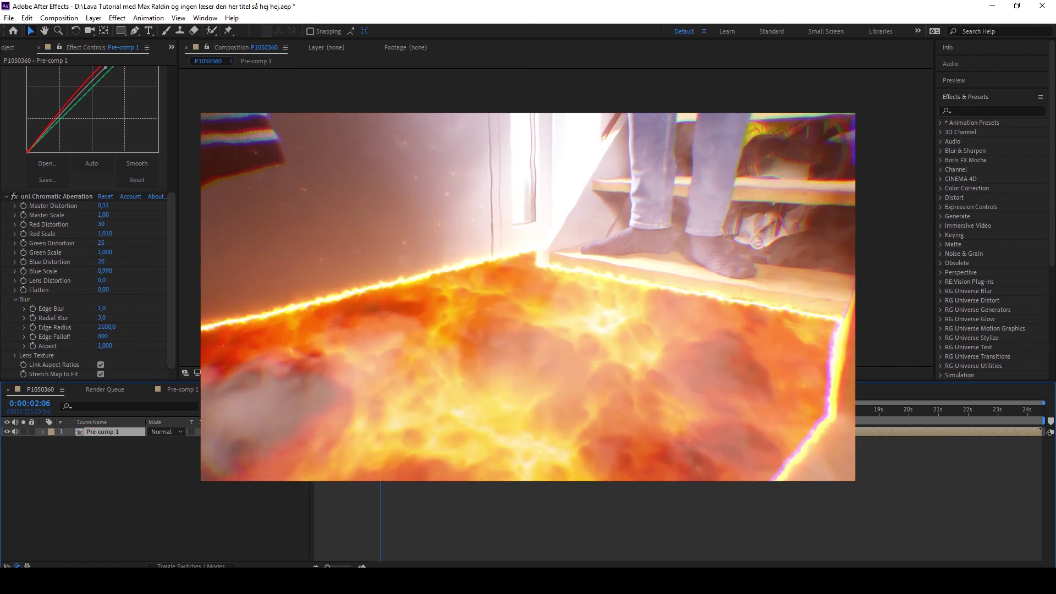